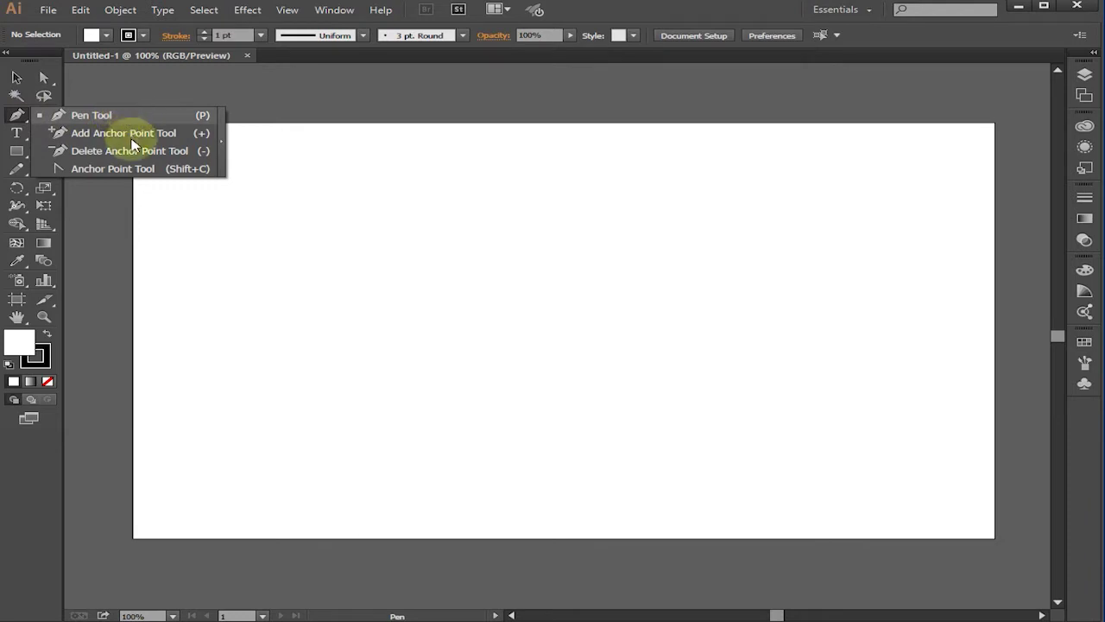
Step: Draw a closed freeform outline with the Pen tool, with a straight upper-left edge and curved segments around the lower part of the artboard
click(119, 116)
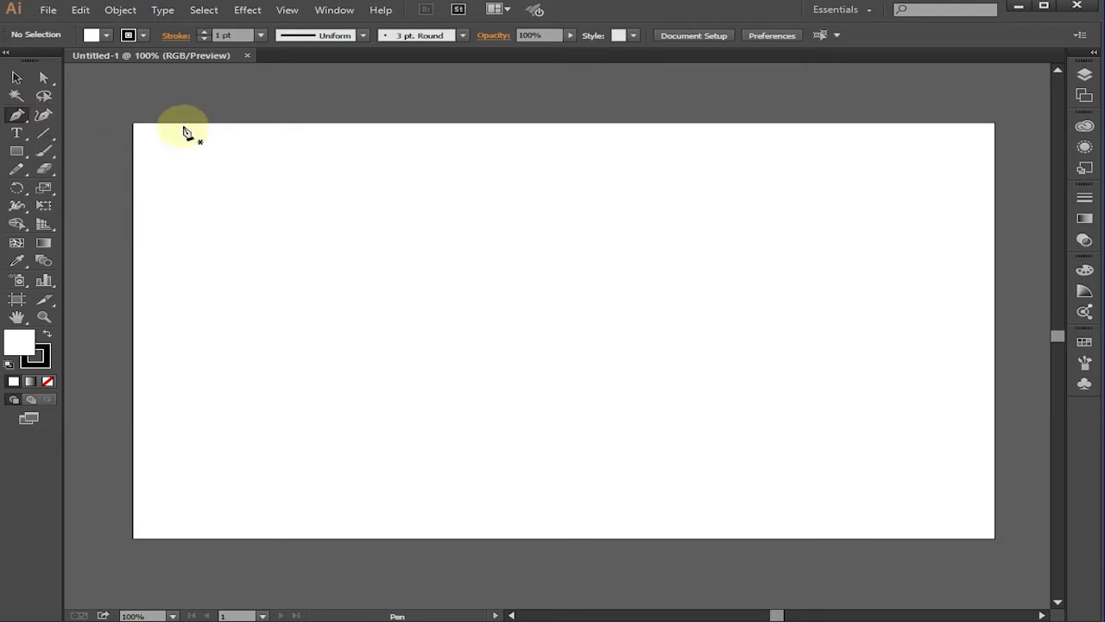
click(486, 178)
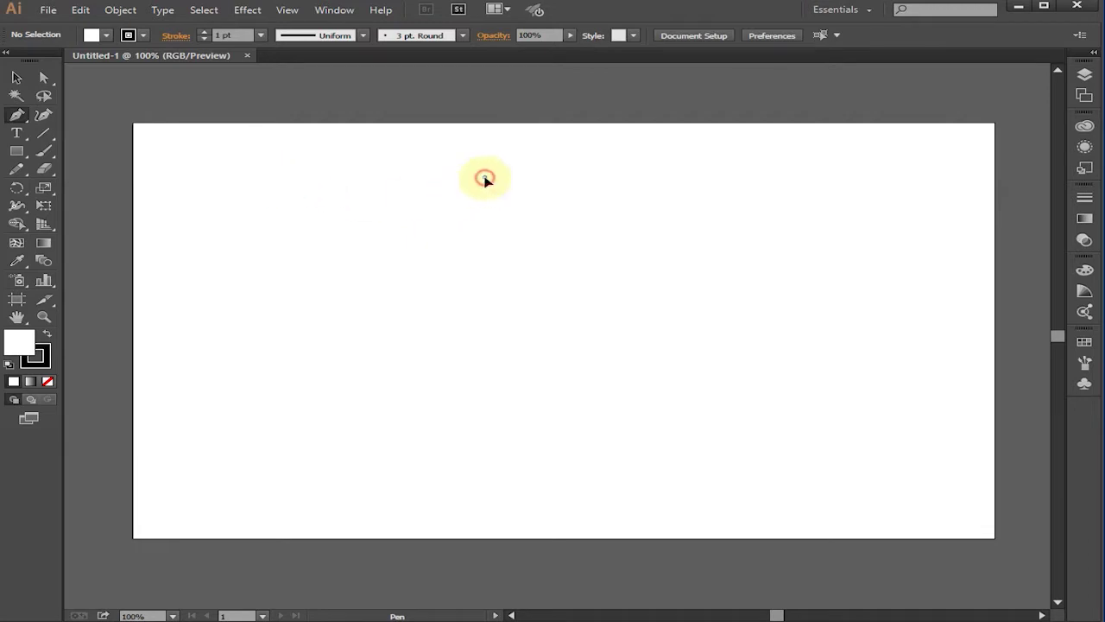
click(373, 250)
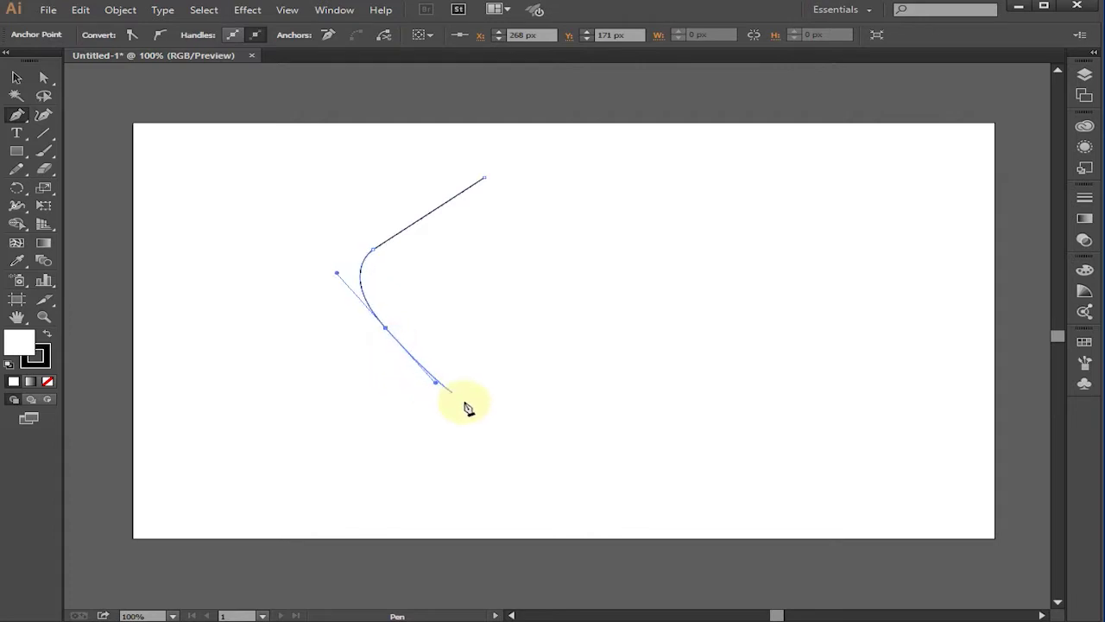
click(433, 454)
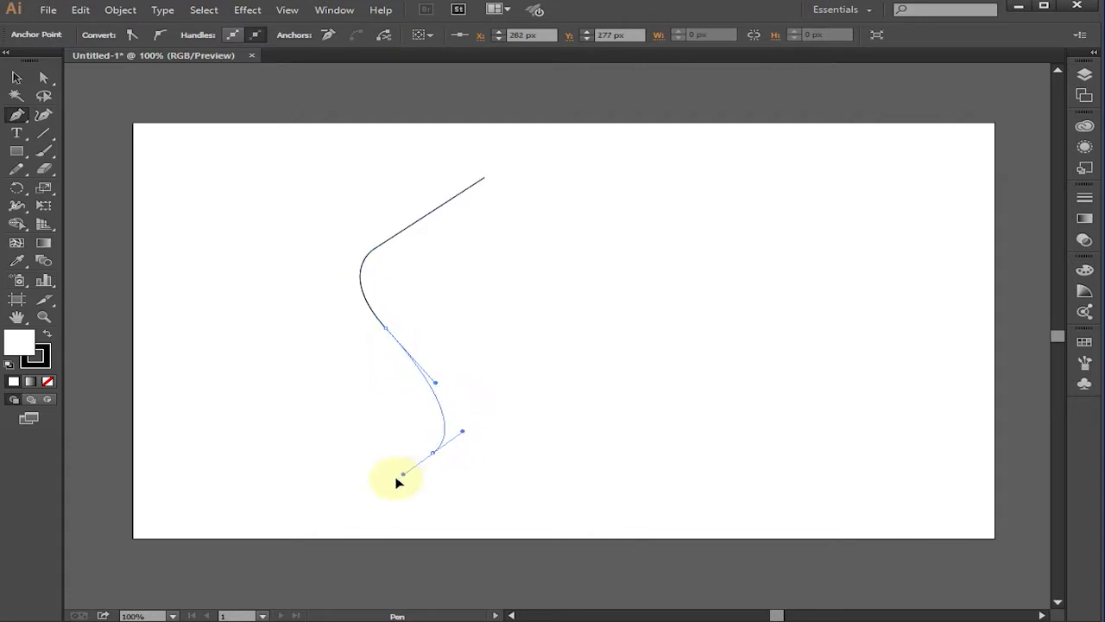
click(574, 528)
drag(595, 526, 661, 532)
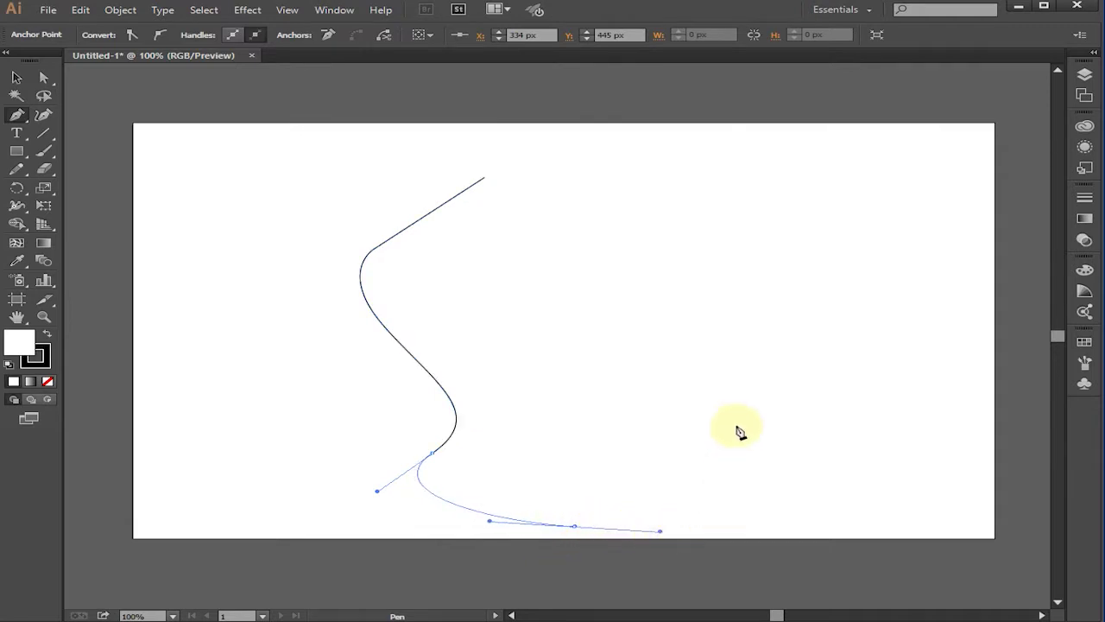
drag(718, 404, 662, 357)
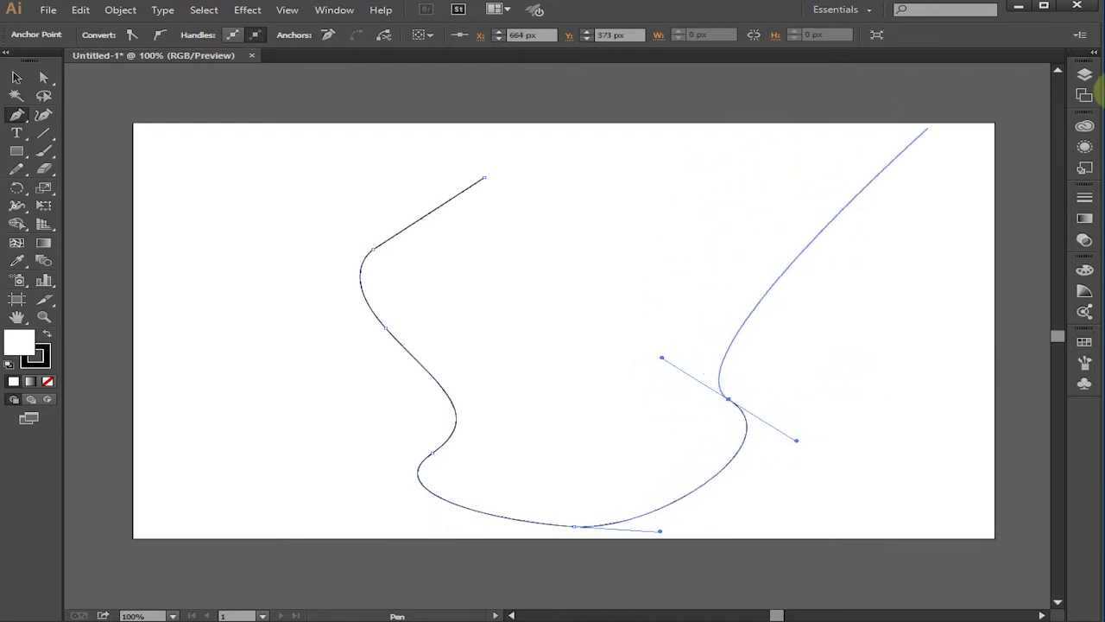
click(652, 397)
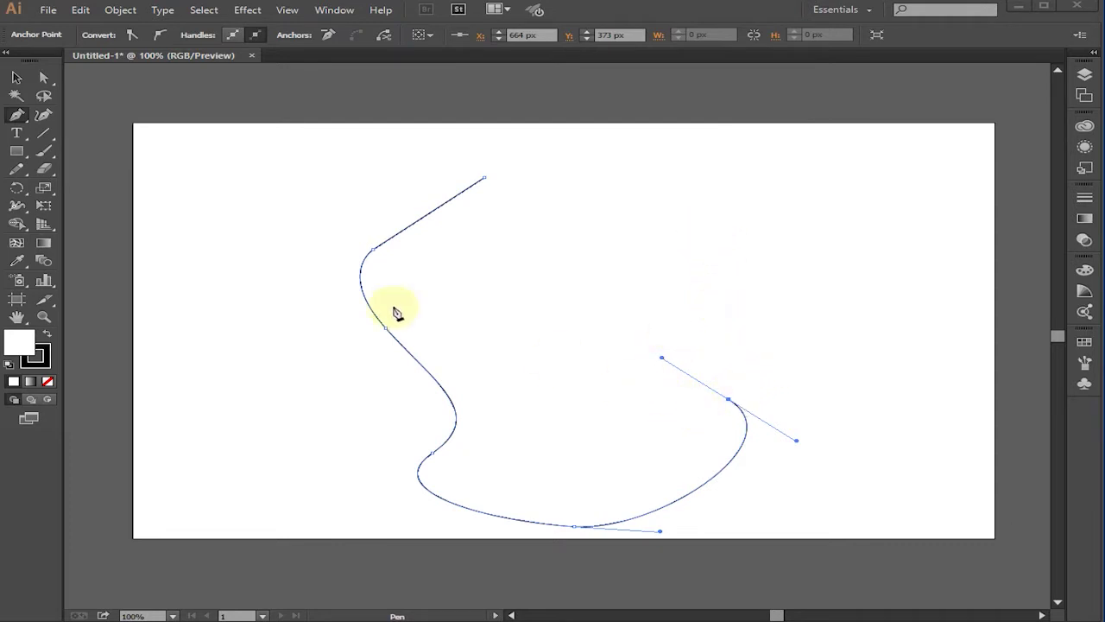
click(484, 181)
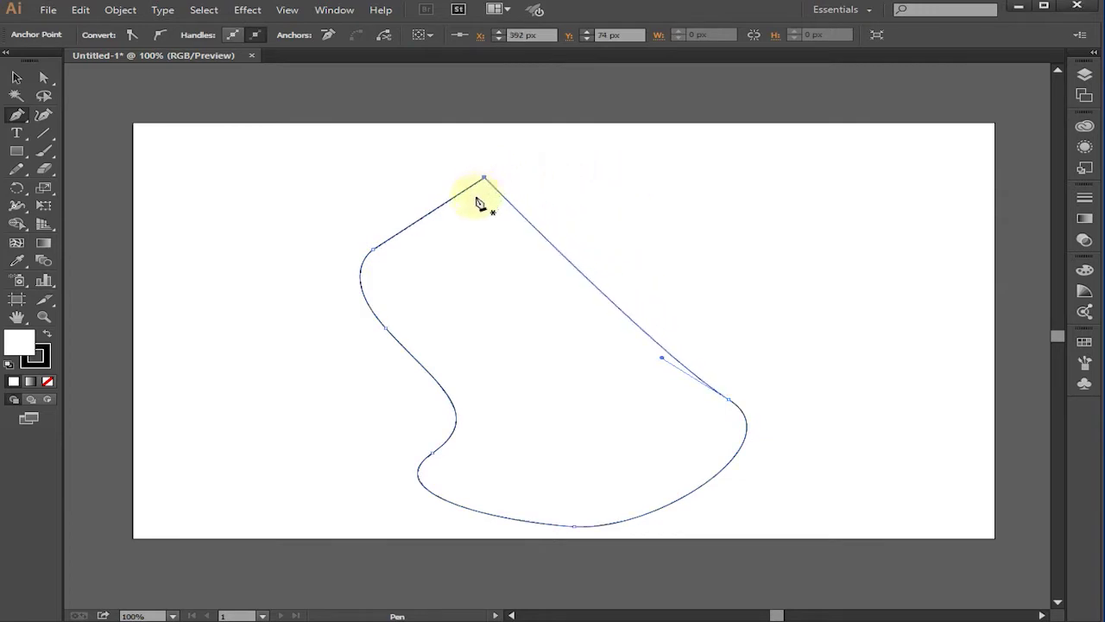
Step: Draw a closed vase shape lying on its side with the Pen tool, its narrow neck facing left and rounded body right
drag(435, 296, 435, 302)
drag(686, 210, 773, 436)
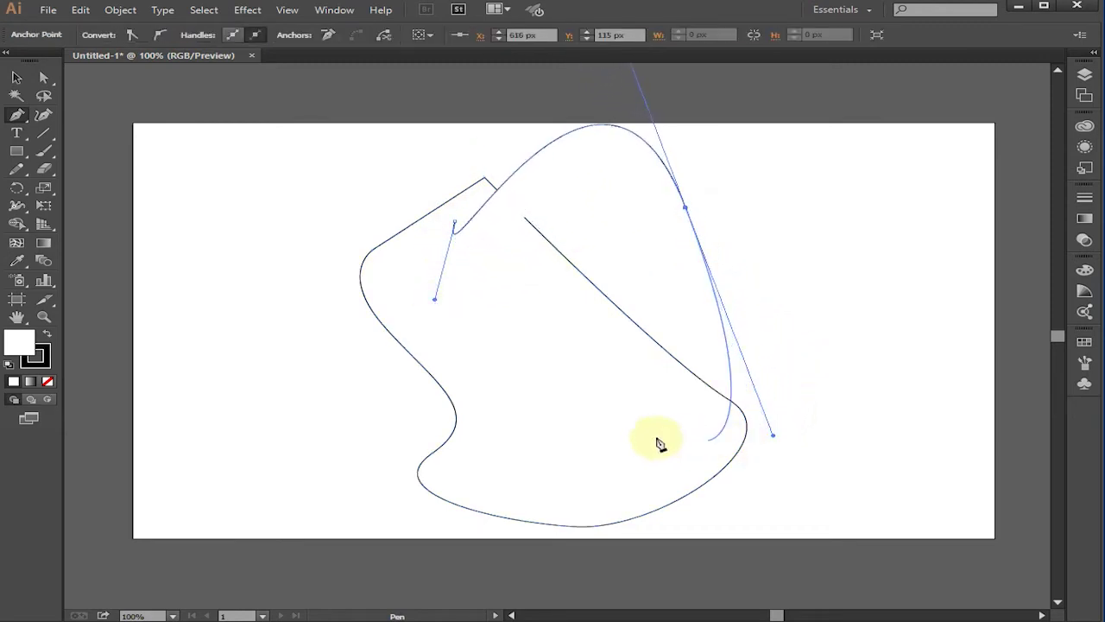
drag(504, 434, 385, 296)
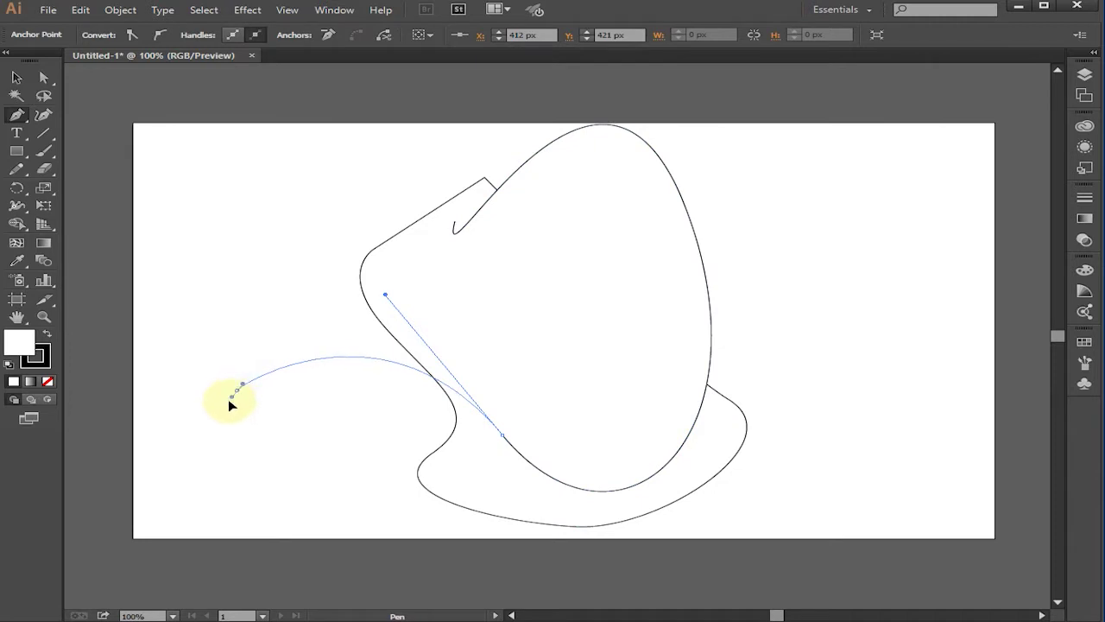
drag(227, 418, 225, 413)
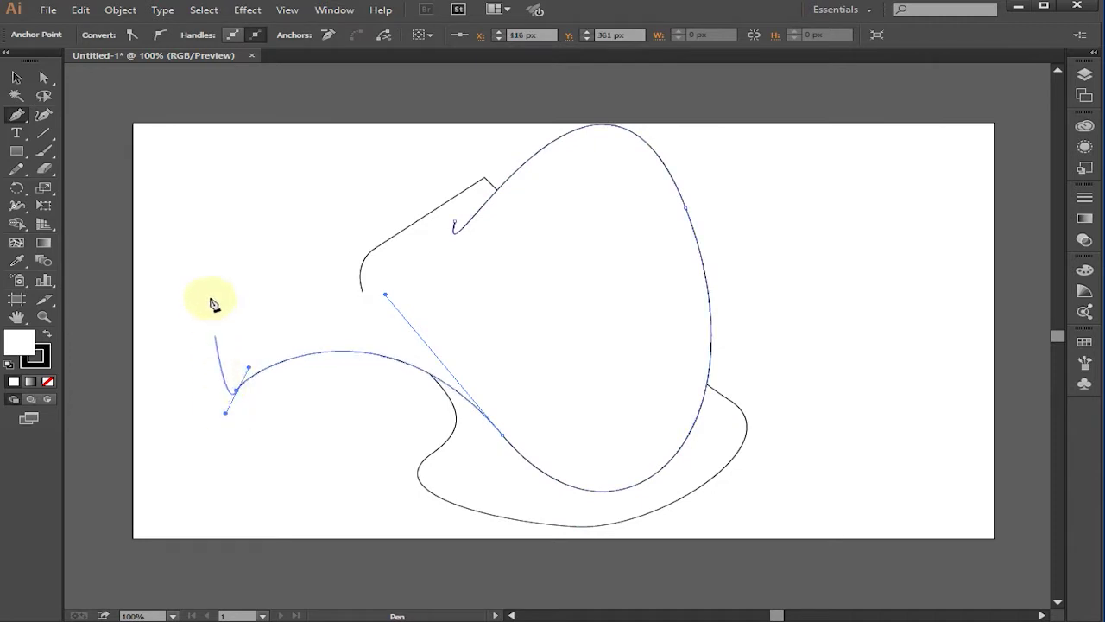
click(231, 216)
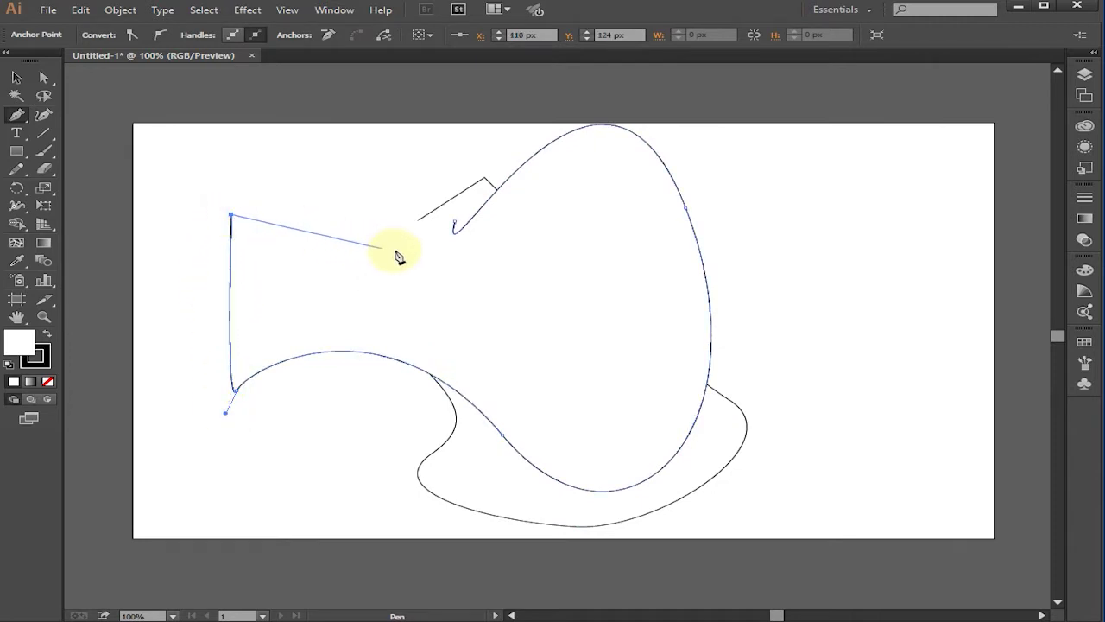
drag(455, 224, 529, 152)
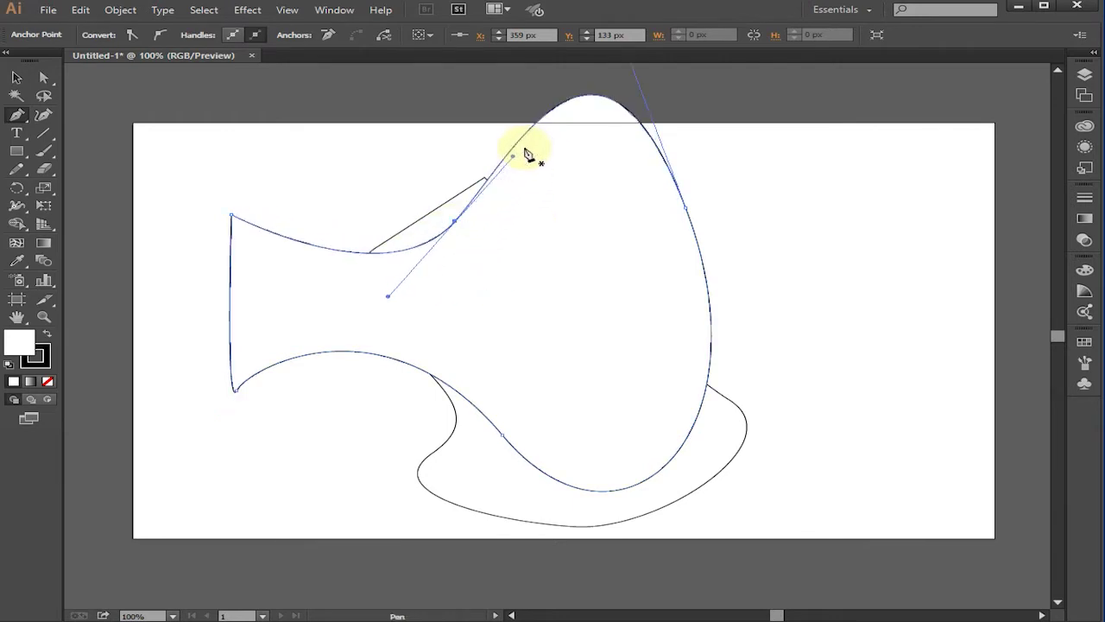
Step: Fill the sideways vase shape with dark red (B71A1A)
click(15, 80)
double_click(19, 343)
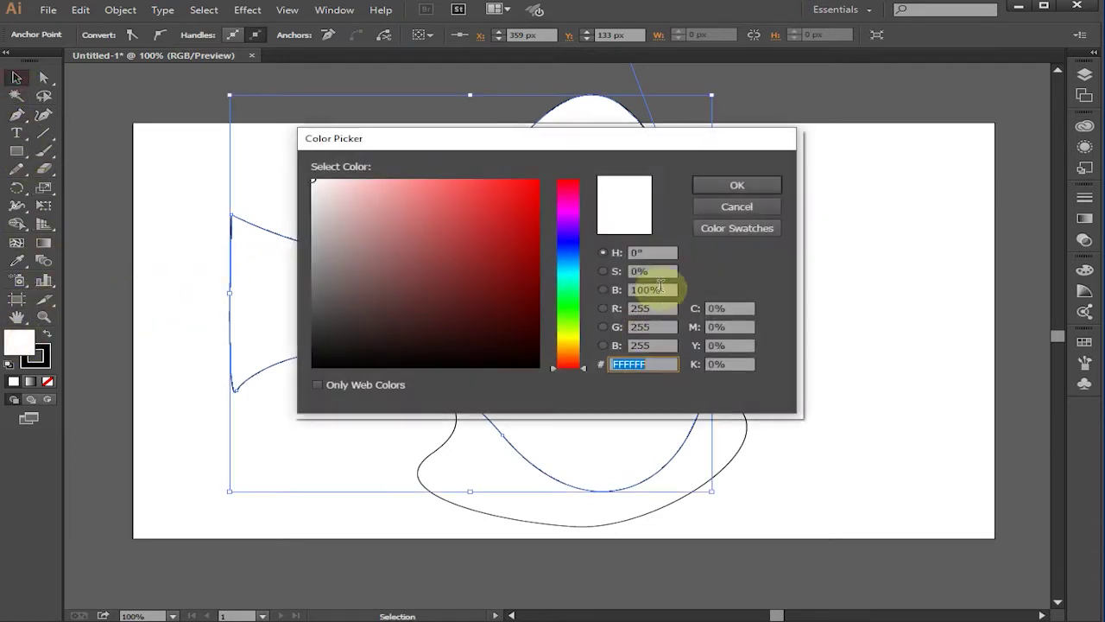
click(508, 230)
click(755, 182)
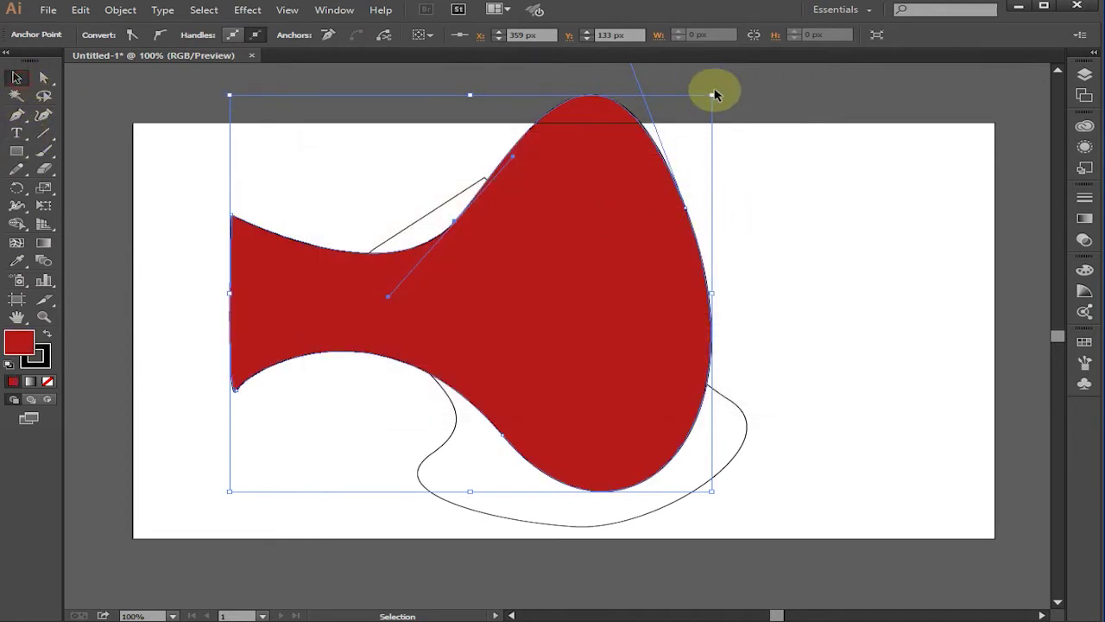
Step: Rotate the red vase about 90° clockwise so its neck points up, and position it within the artboard
drag(710, 90, 705, 486)
drag(484, 225, 479, 315)
drag(417, 297, 427, 268)
Step: Draw a long thin triangle with the Pen tool across the vase's neck, tapering toward the upper right
click(17, 114)
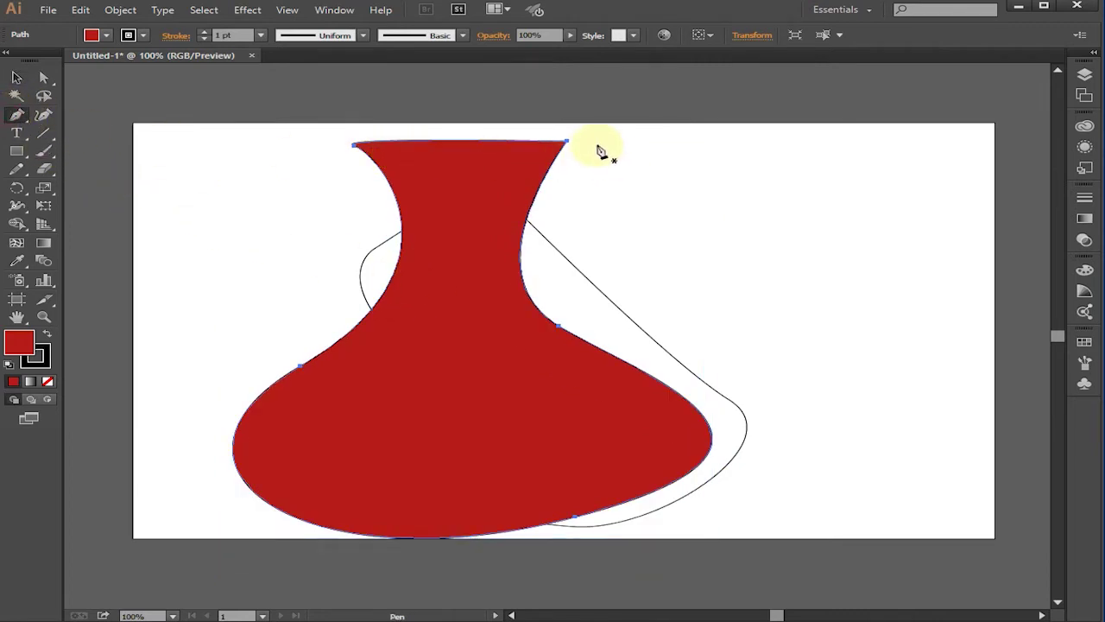
click(667, 143)
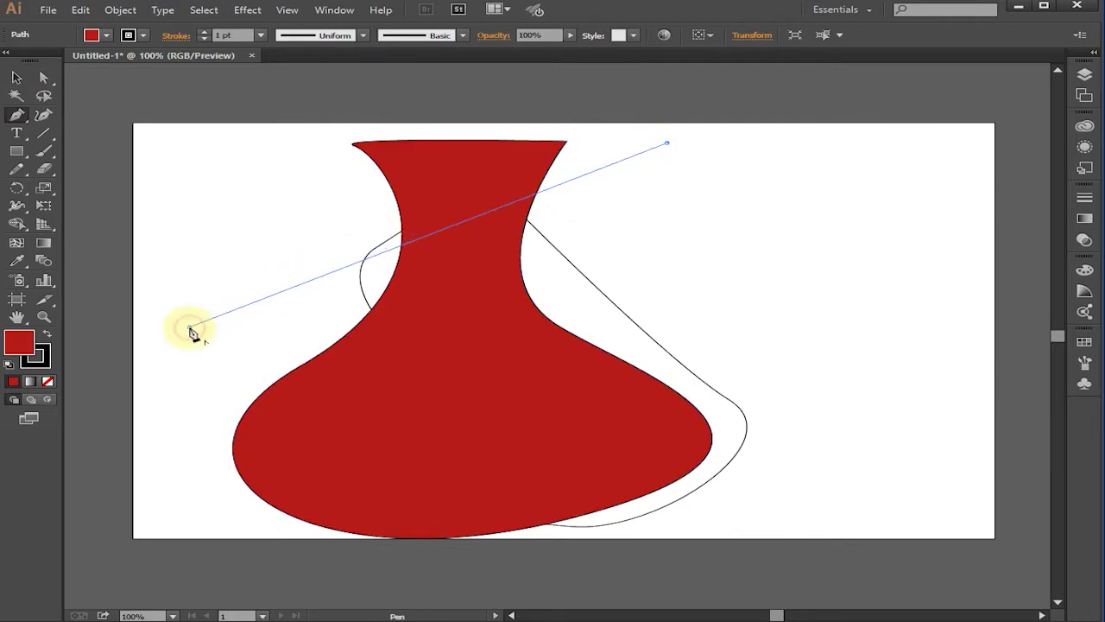
click(190, 328)
click(209, 382)
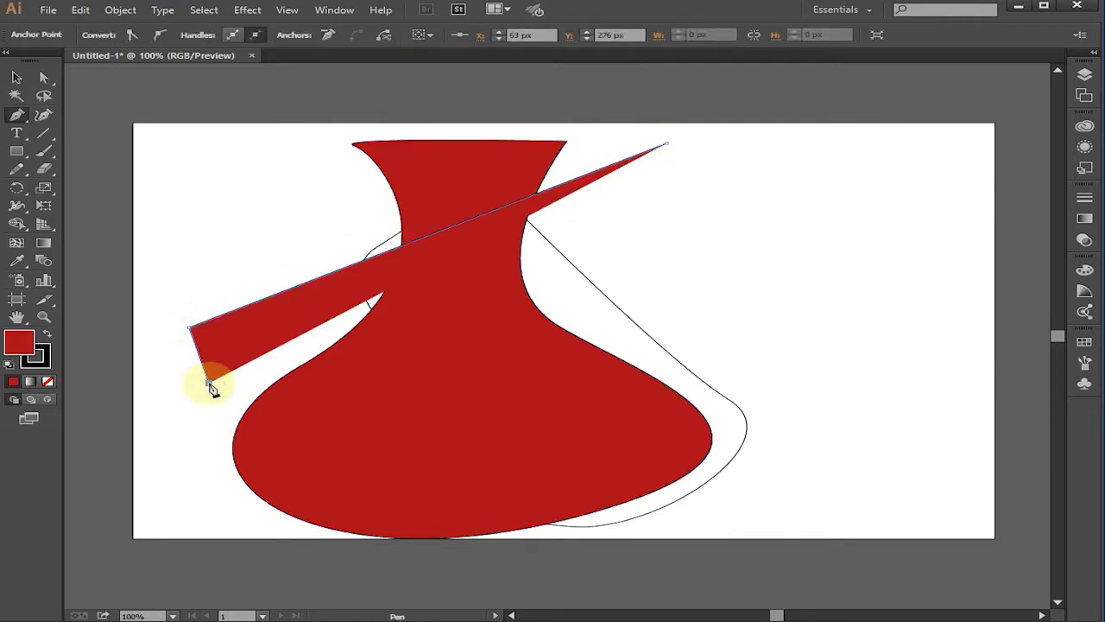
click(667, 144)
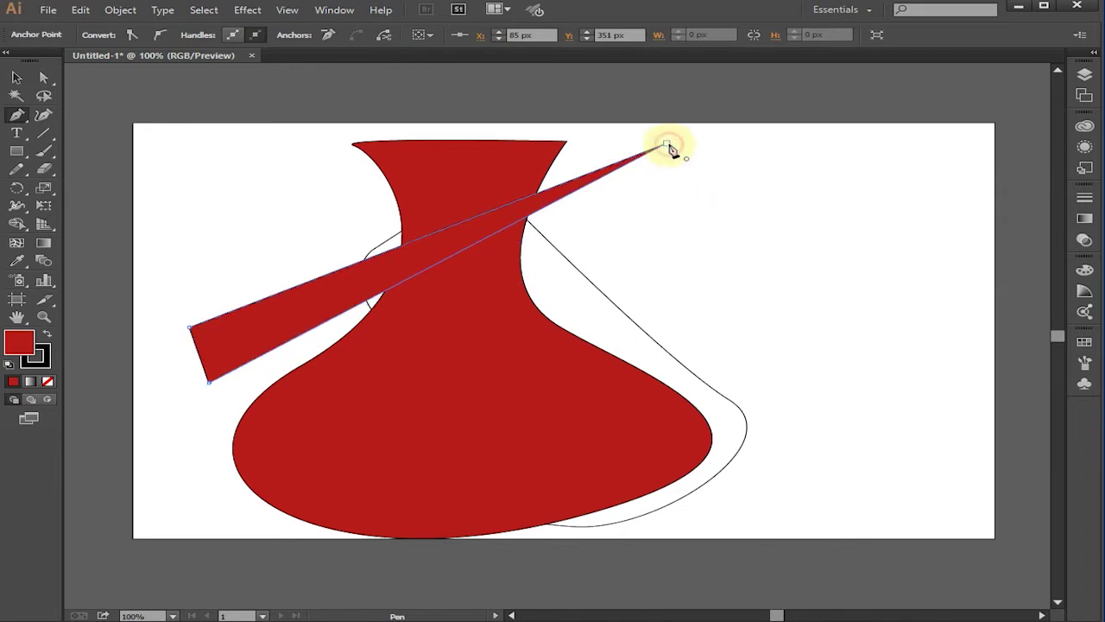
Step: Draw a second long thin triangle crossing the first over the vase's neck, tapering toward the upper left
click(237, 171)
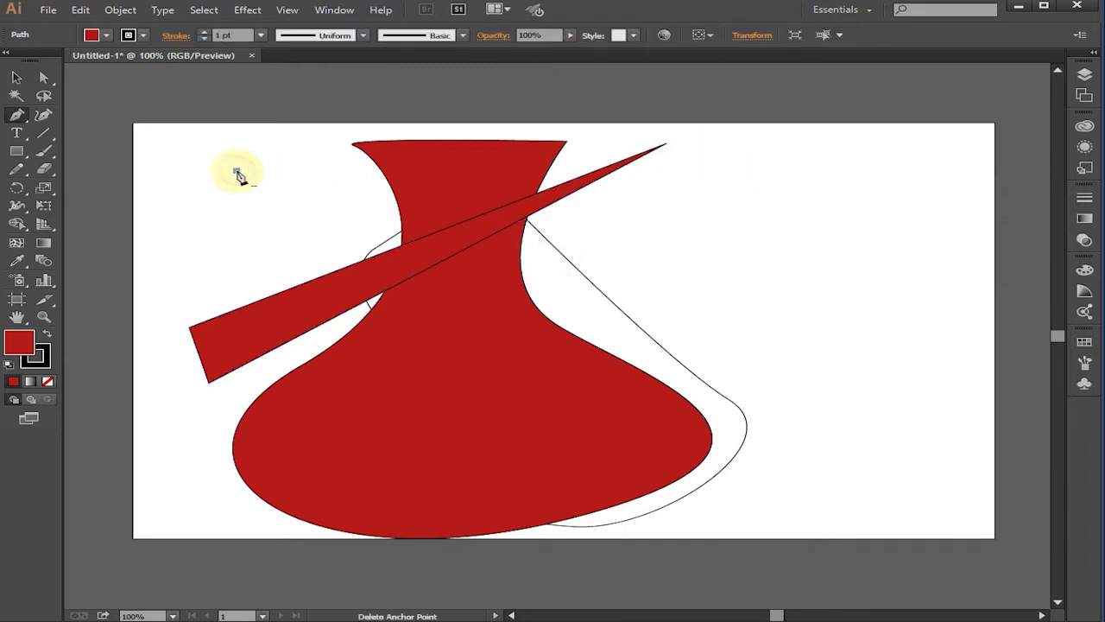
click(771, 313)
click(753, 366)
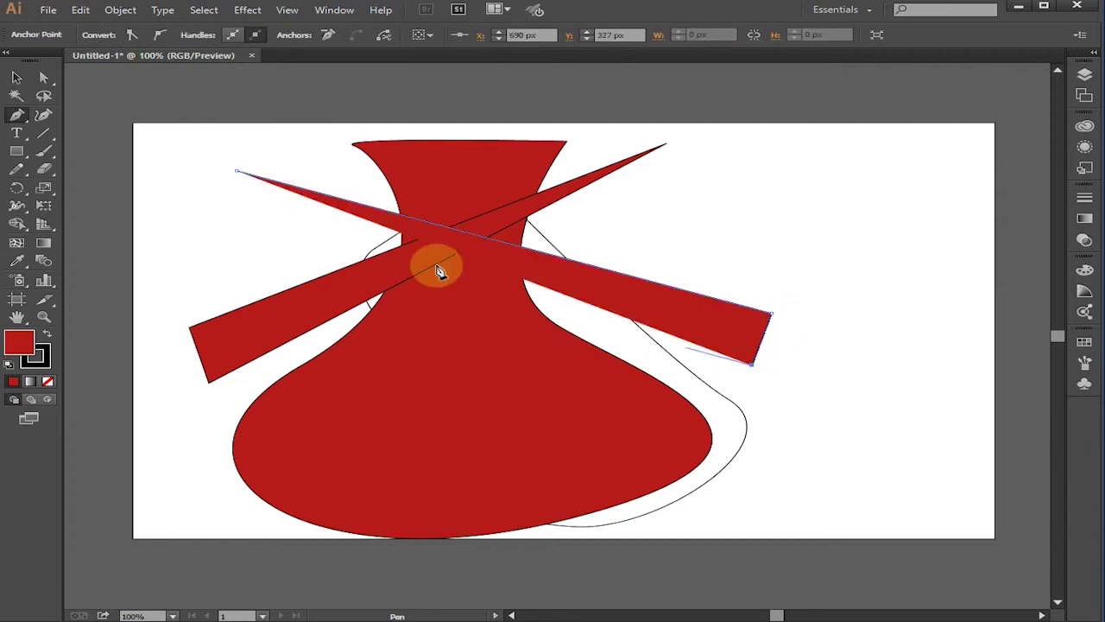
click(237, 171)
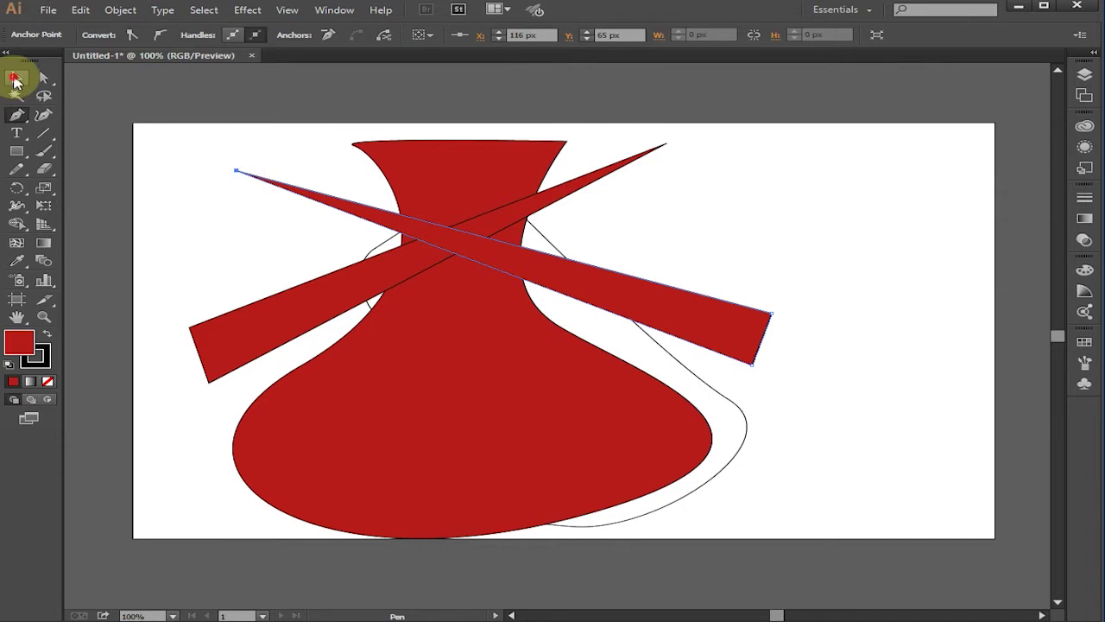
Step: Fill the thin triangle that tapers toward the upper right with blue (101BE8)
click(16, 77)
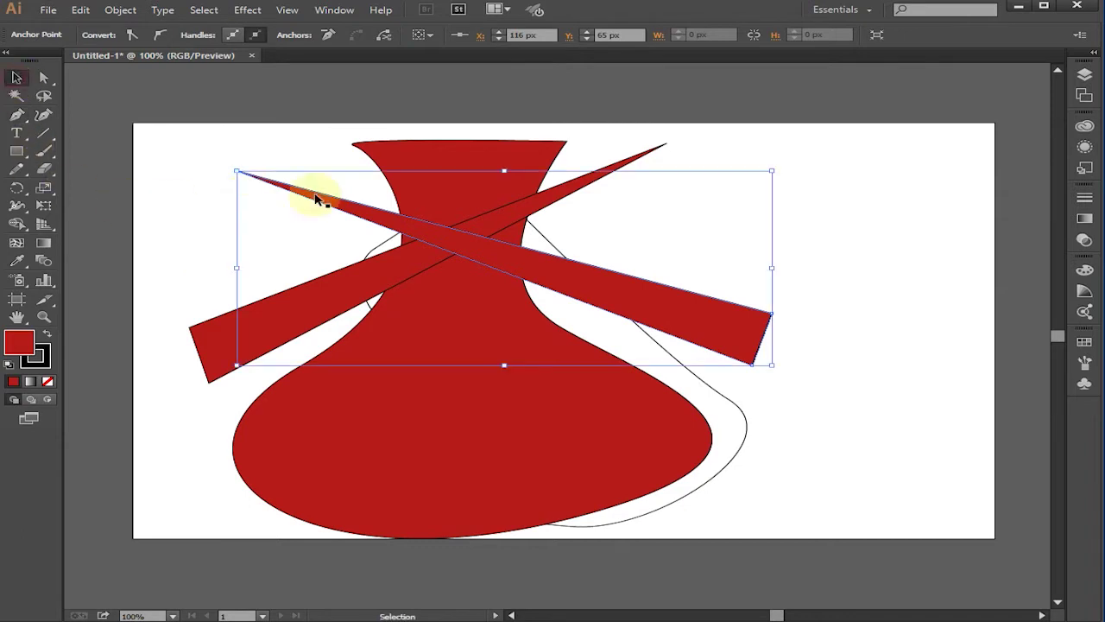
click(389, 266)
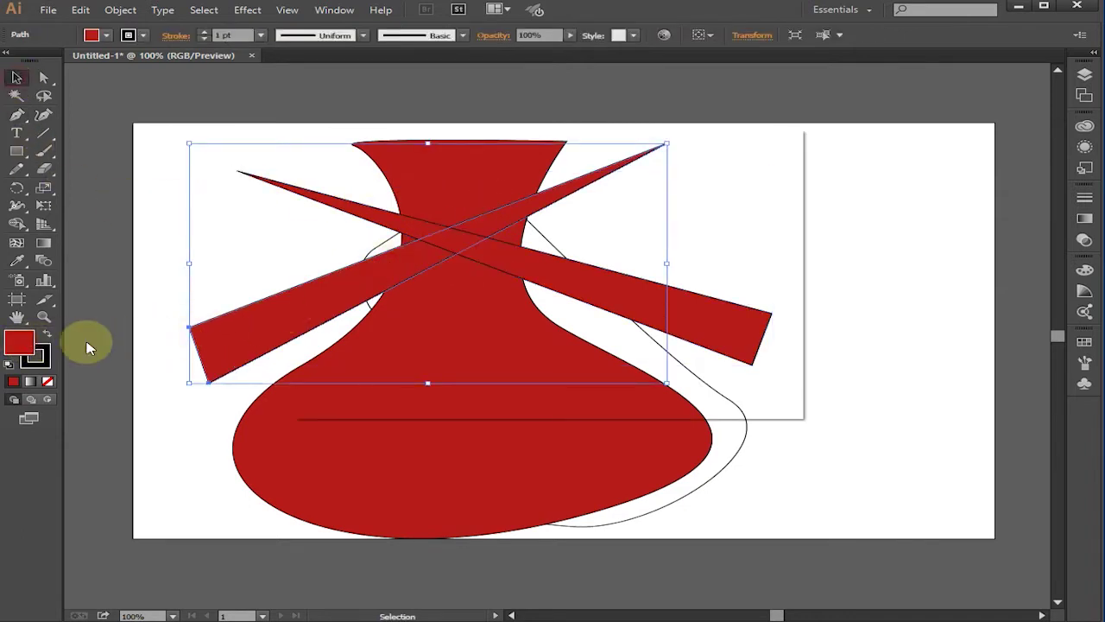
double_click(34, 343)
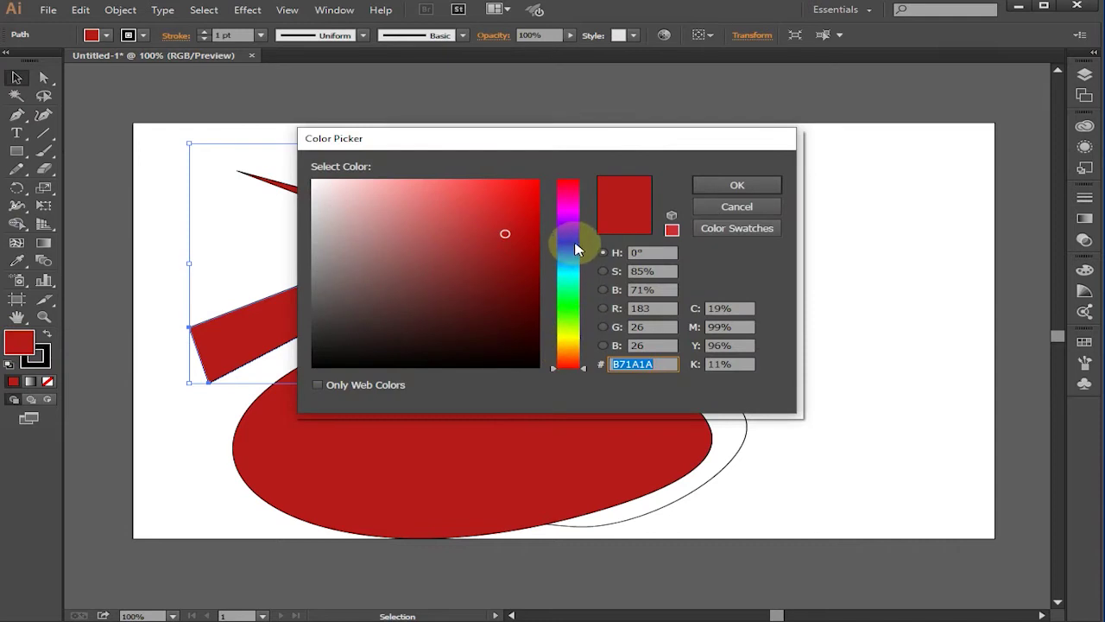
click(577, 244)
click(523, 196)
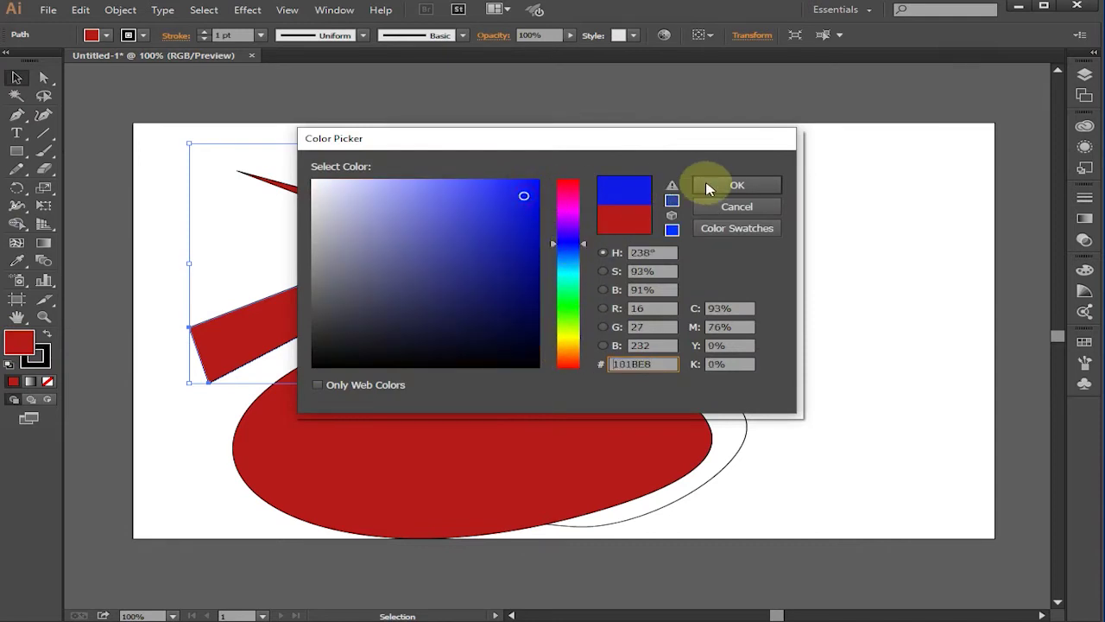
click(720, 185)
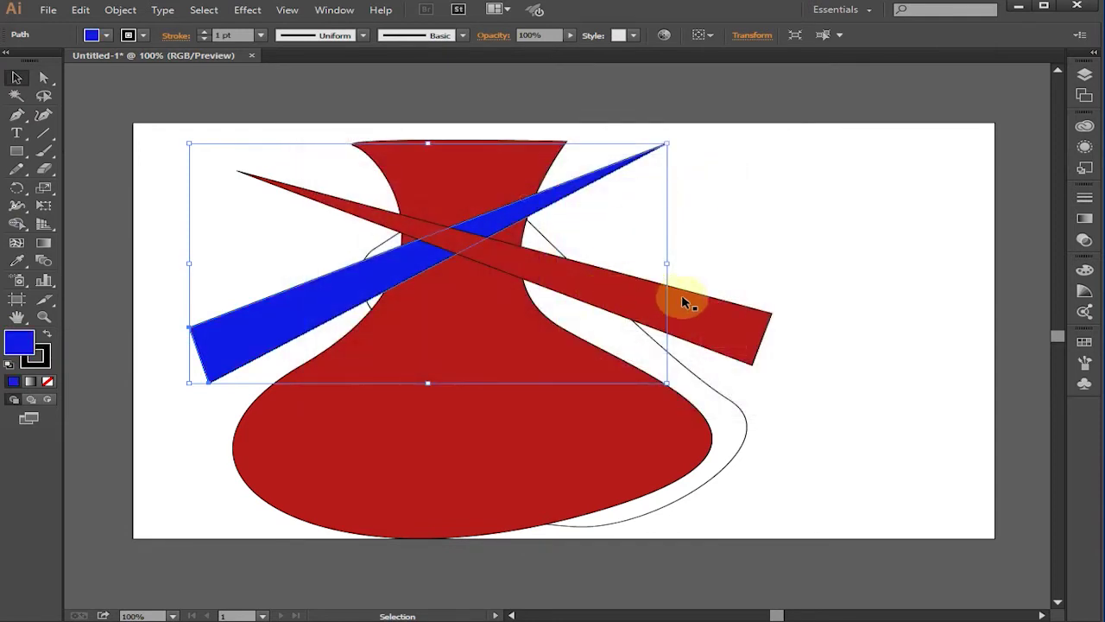
Step: Fill the thin triangle that tapers toward the upper left with olive yellow (B5B51C)
click(730, 321)
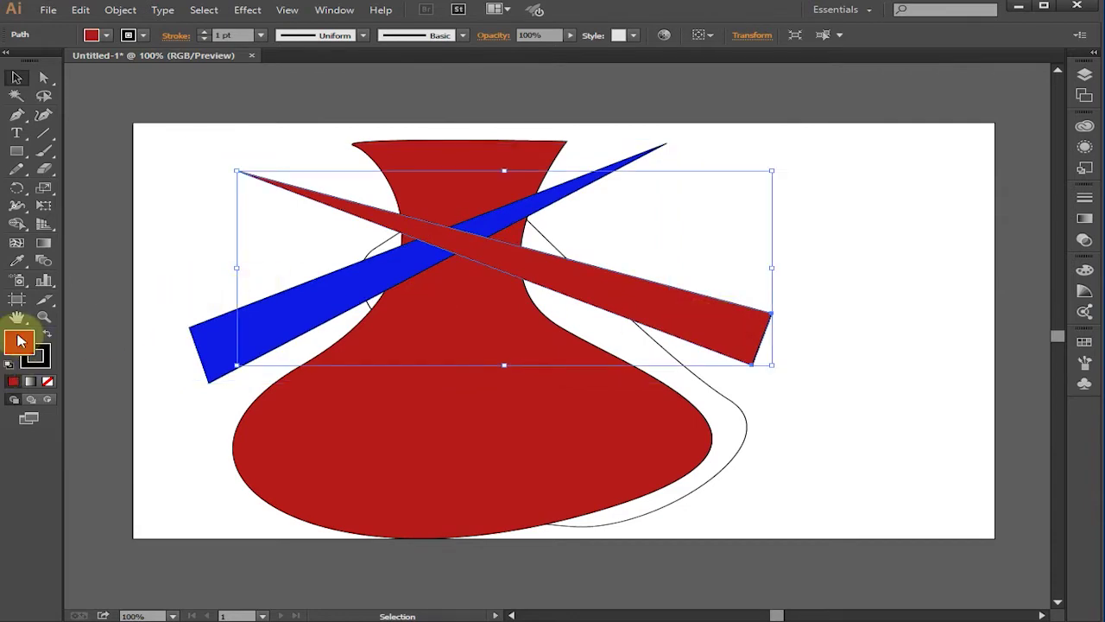
double_click(21, 344)
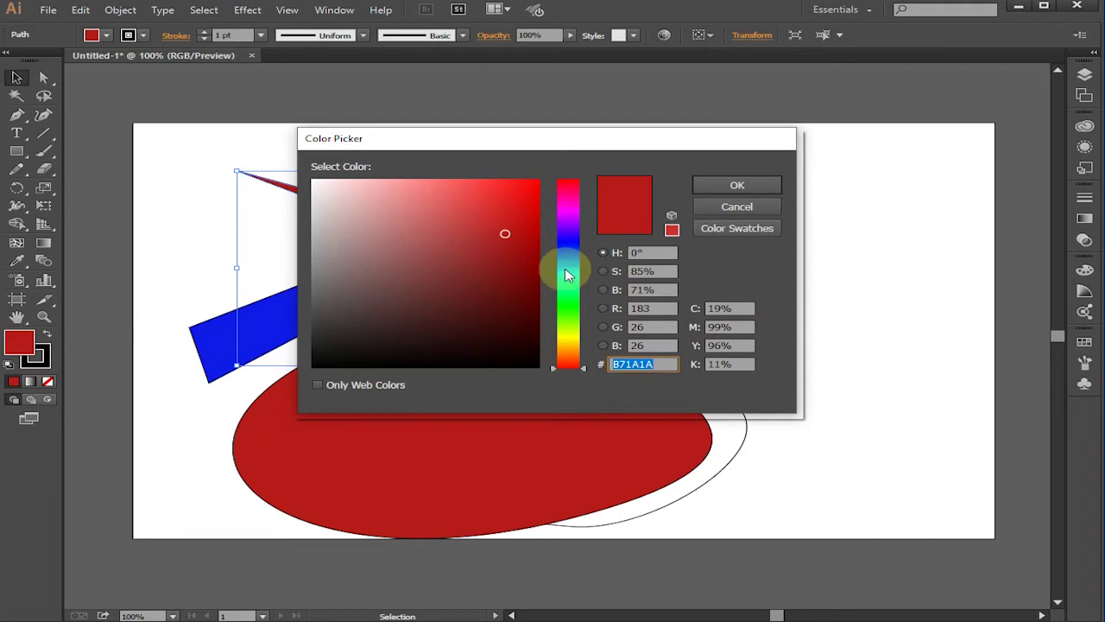
click(568, 336)
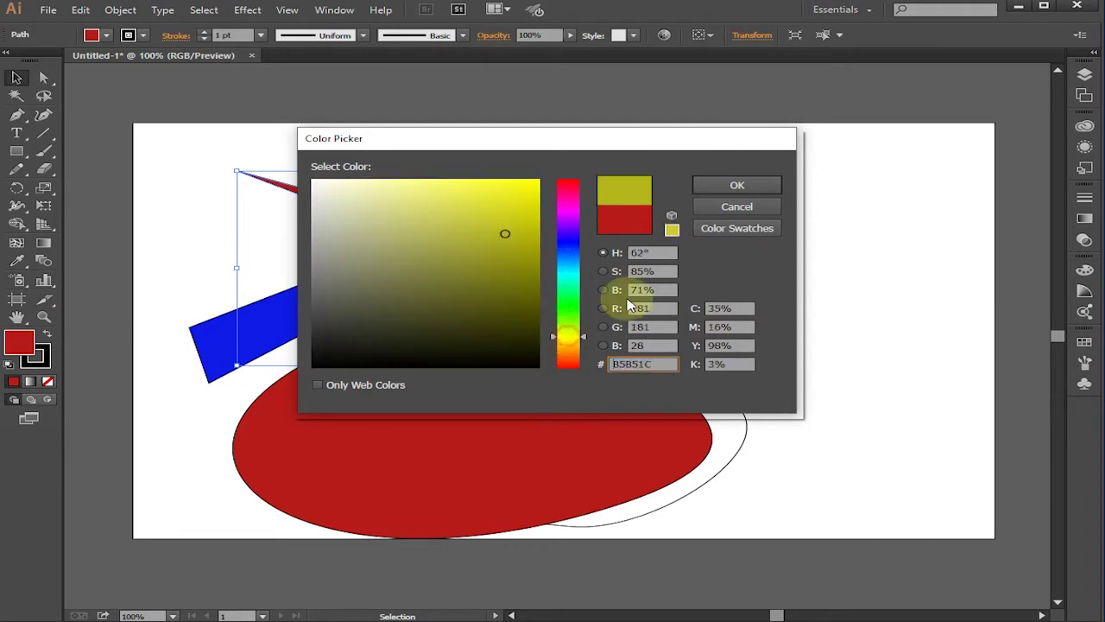
click(757, 191)
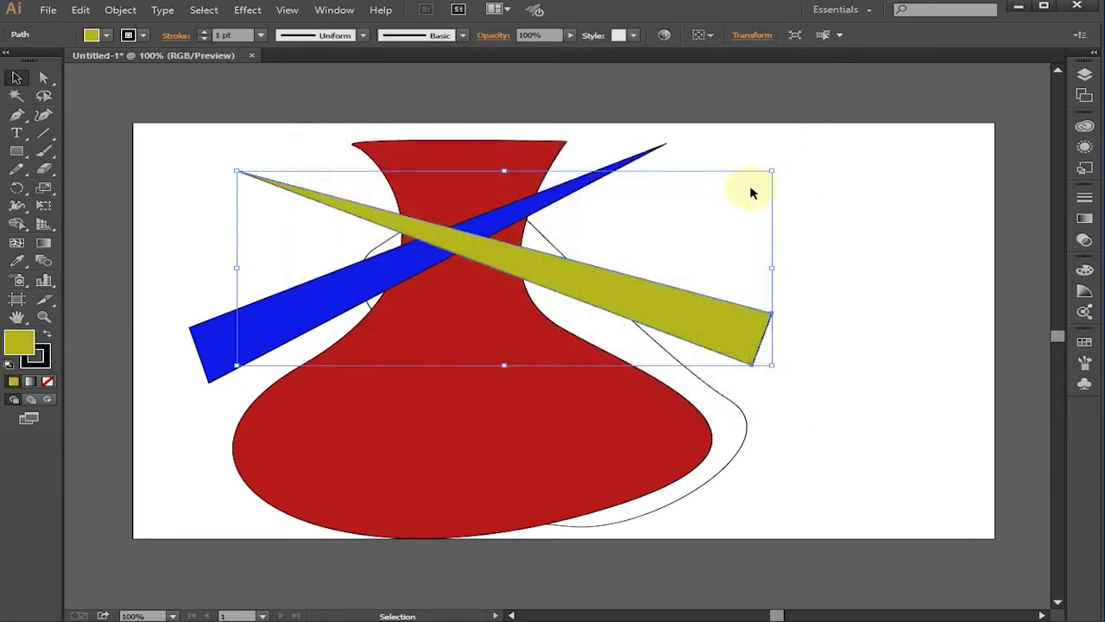
Step: Draw a closed four-sided shape about 120 px wide and 145 px high in the middle of the vase body with the Pen tool
click(18, 116)
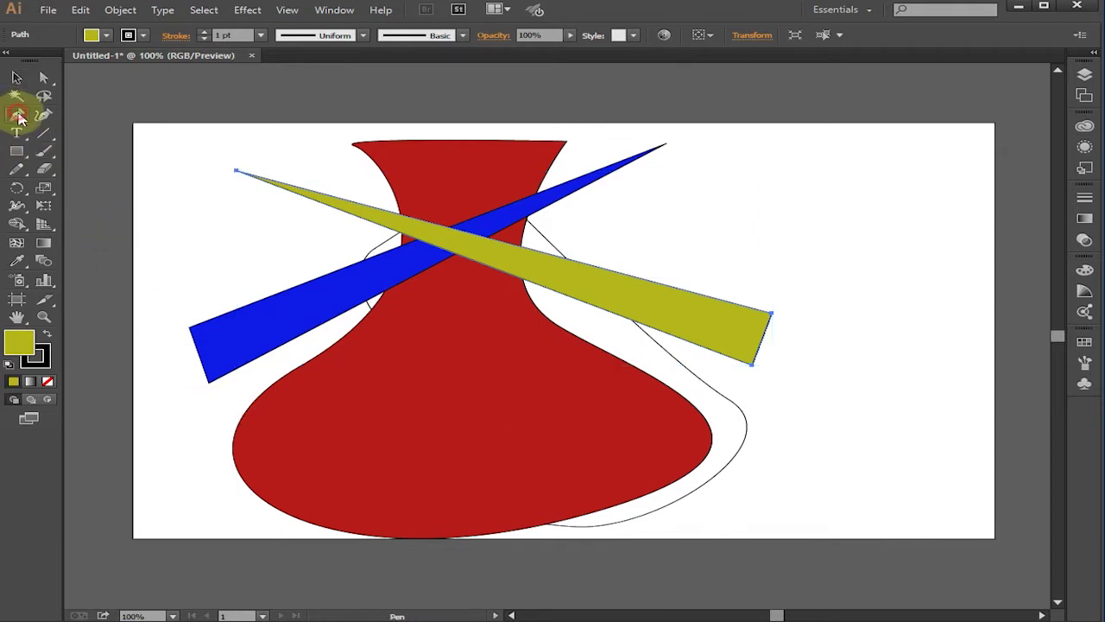
click(410, 333)
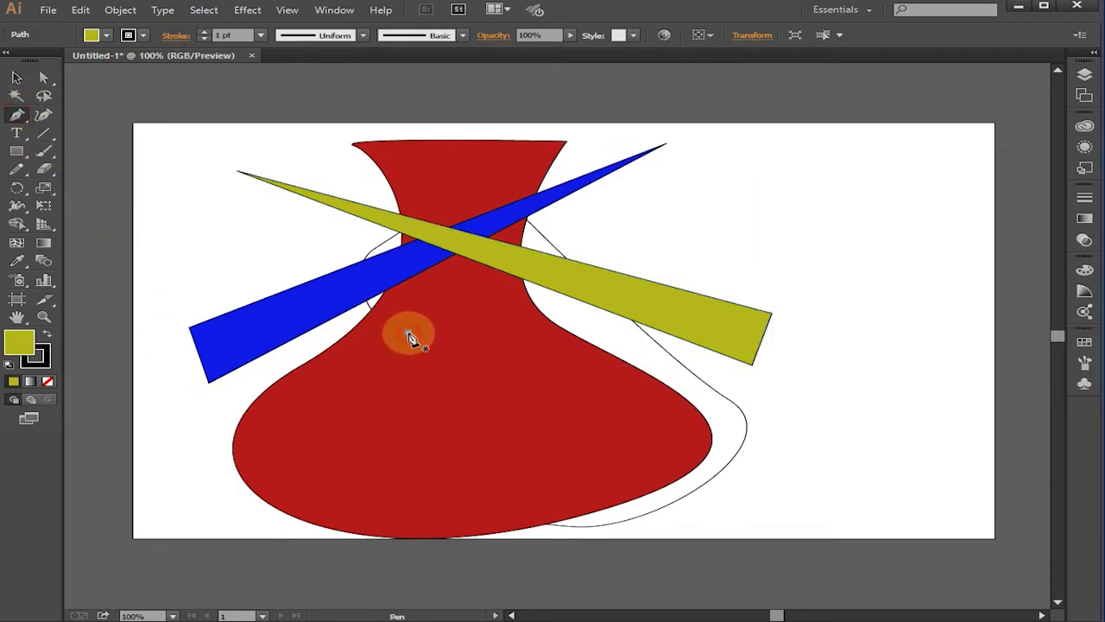
click(406, 441)
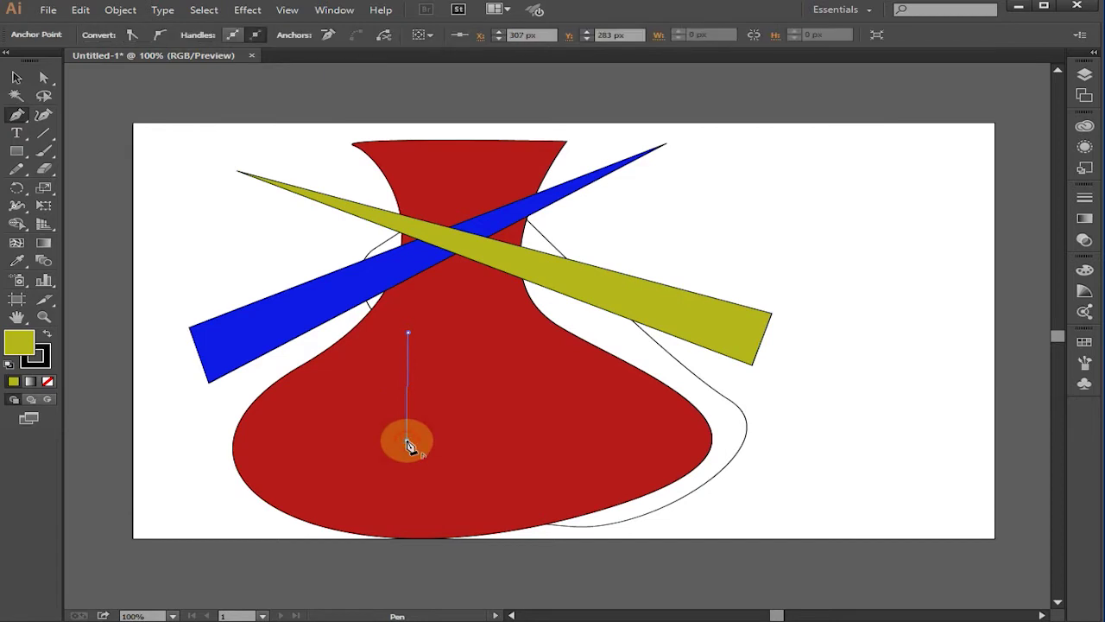
click(520, 432)
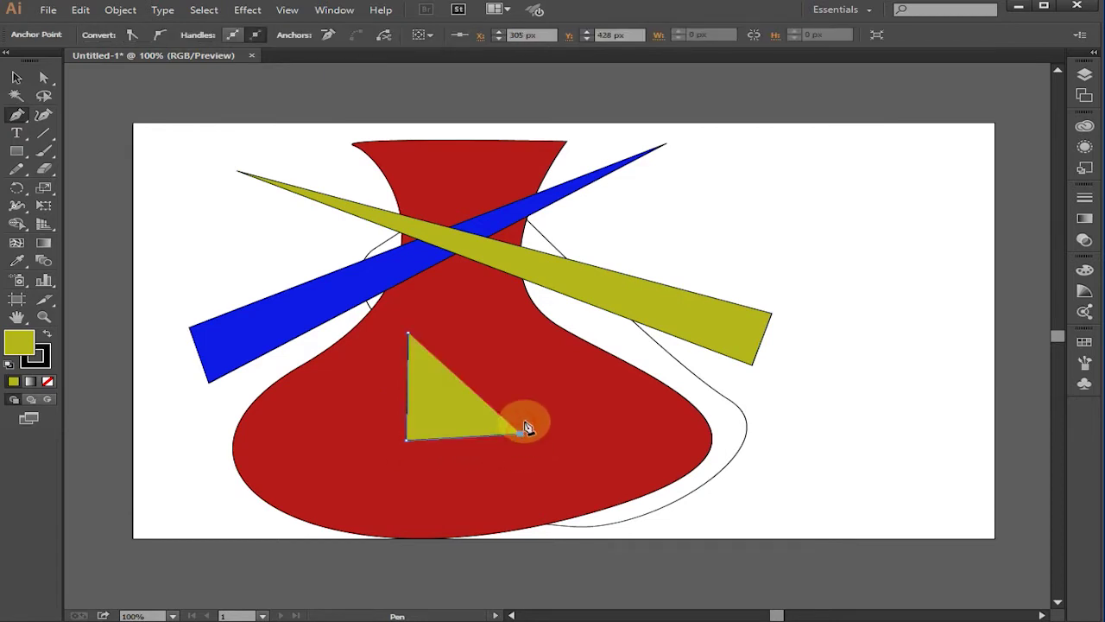
click(515, 320)
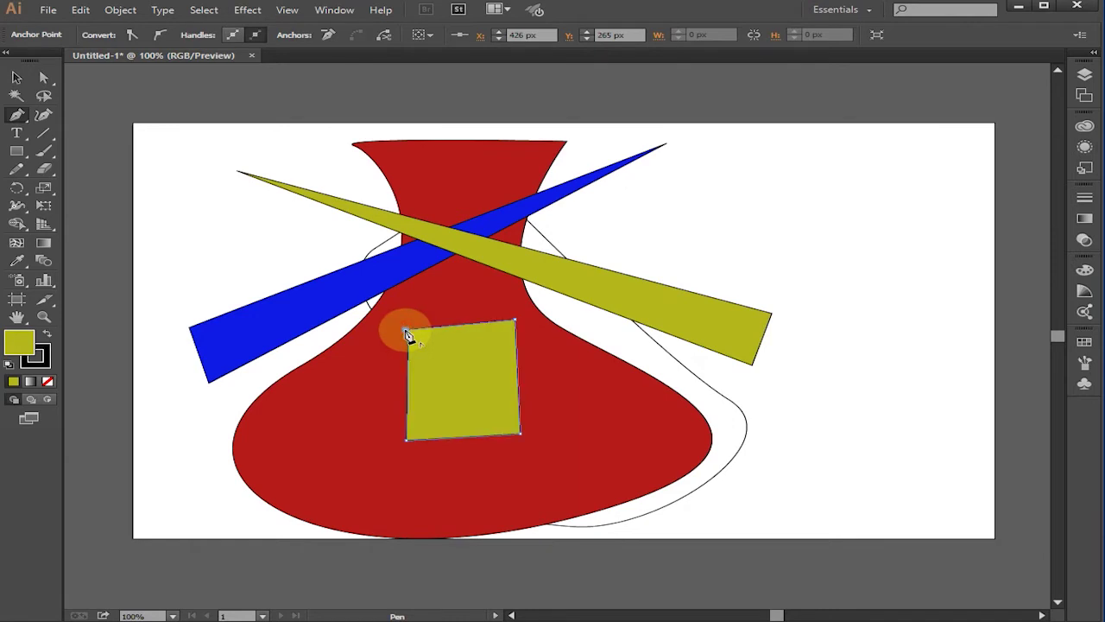
click(406, 335)
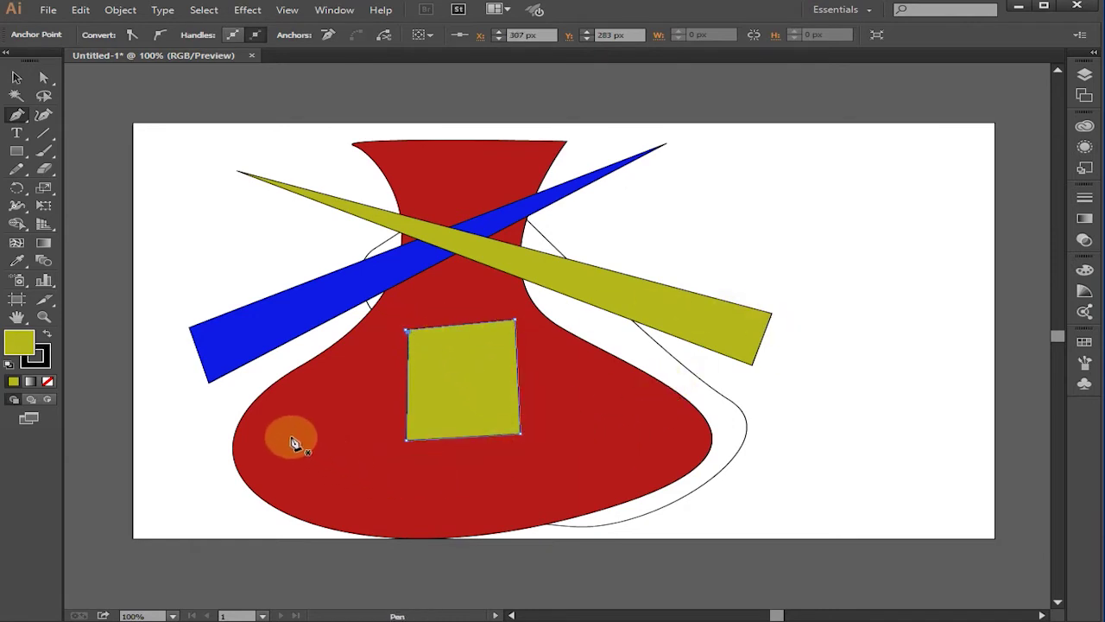
Step: Draw a small closed four-sided shape, about 50 by 70 px, near the left edge of the vase body
click(275, 416)
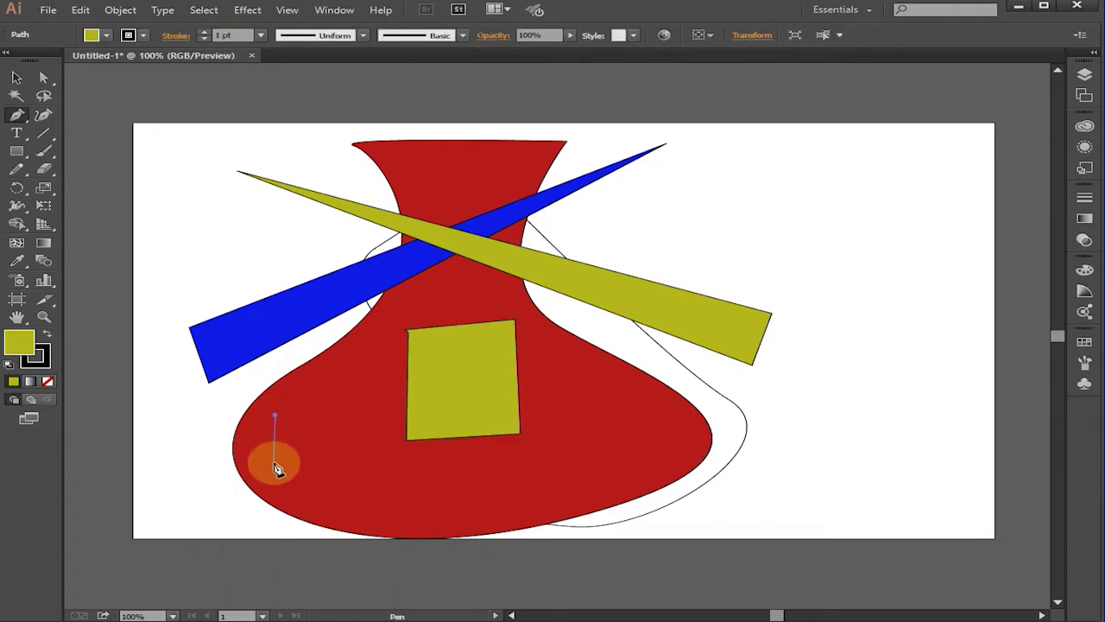
click(274, 463)
click(317, 466)
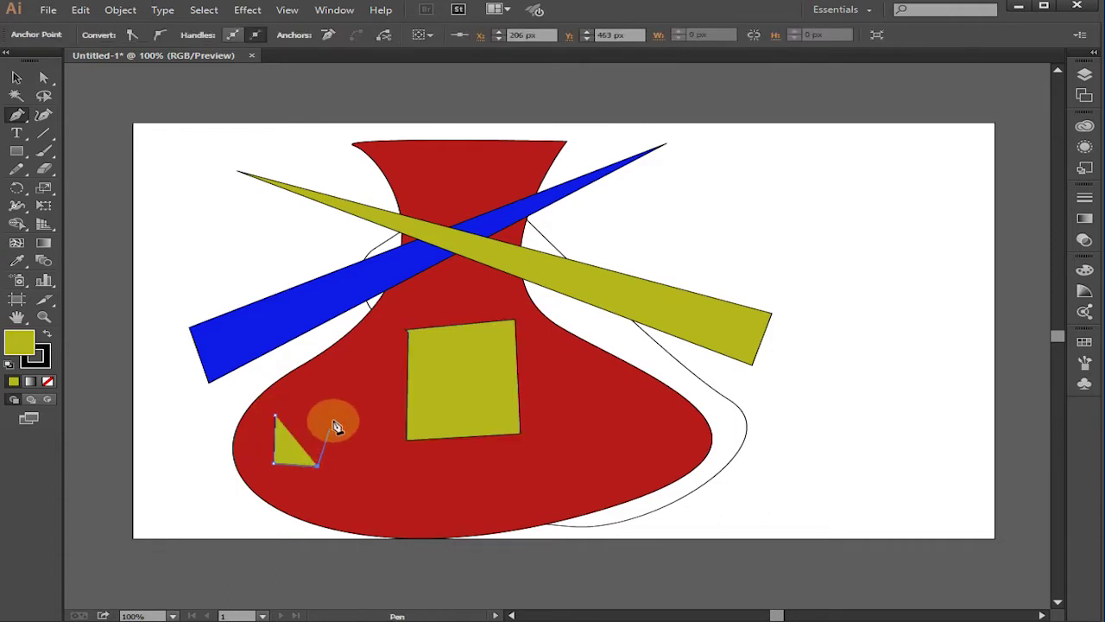
click(318, 414)
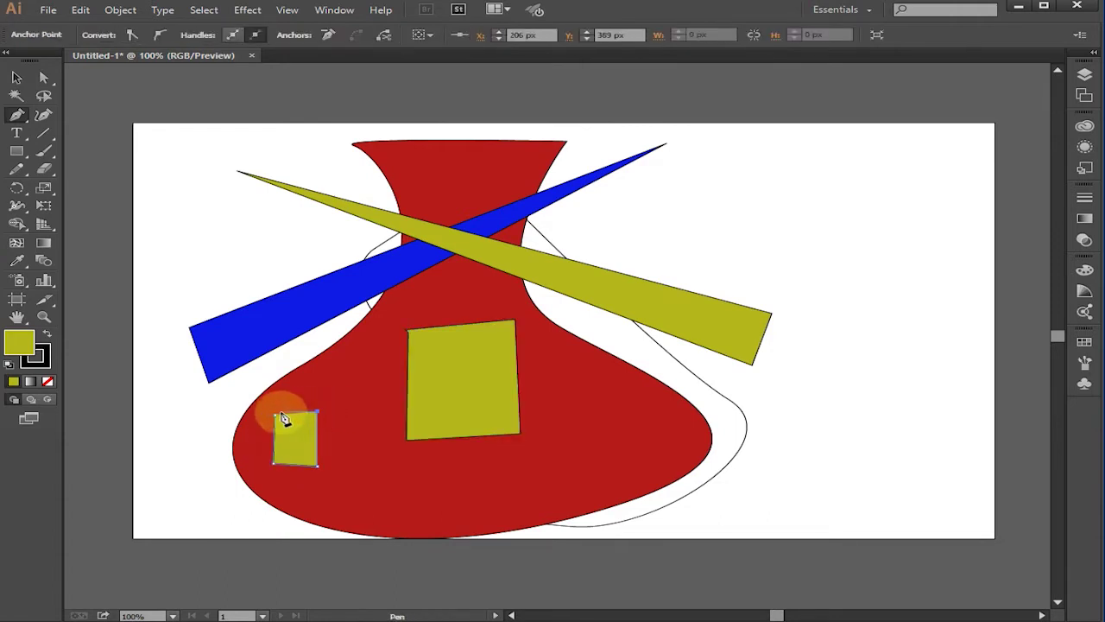
click(274, 416)
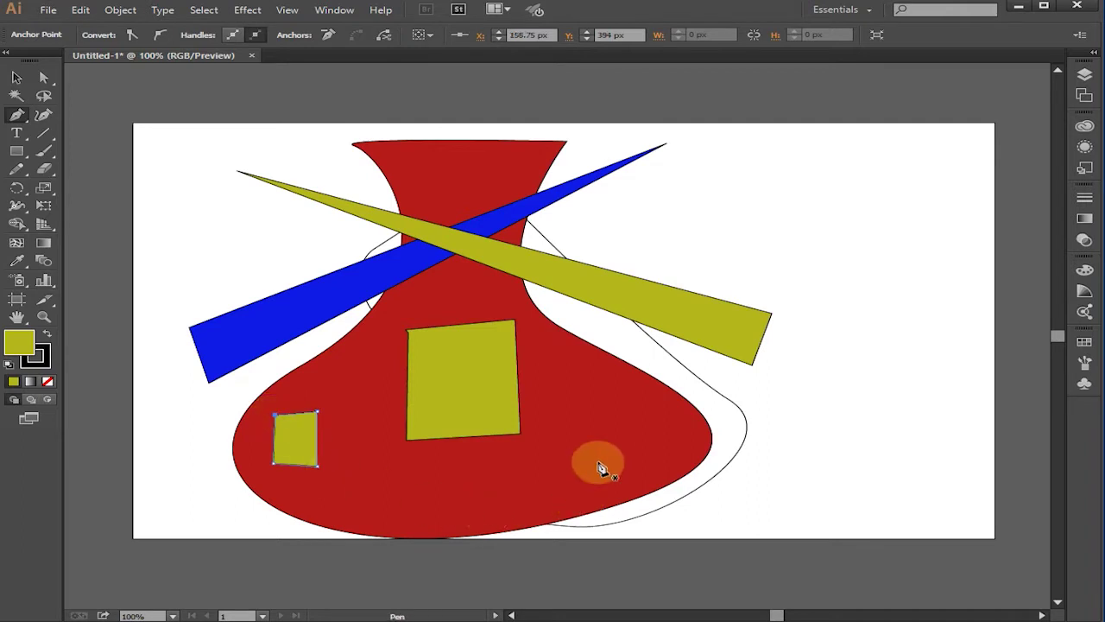
Step: Draw a closed four-sided shape, about 70 by 85 px, on the right part of the vase body
drag(569, 416, 635, 481)
click(634, 476)
click(633, 415)
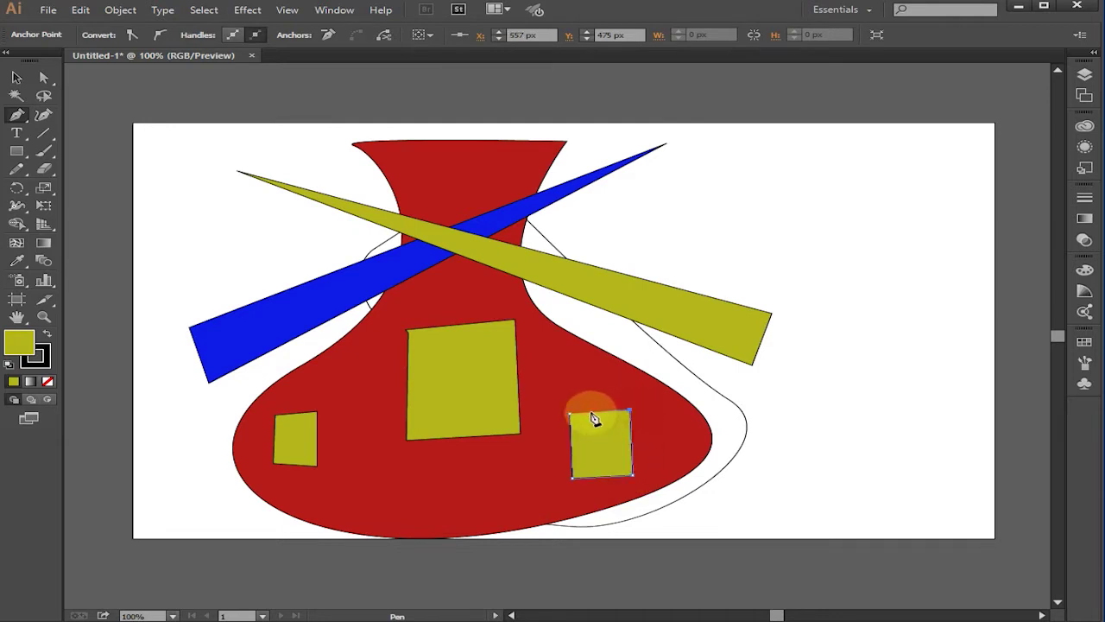
click(569, 419)
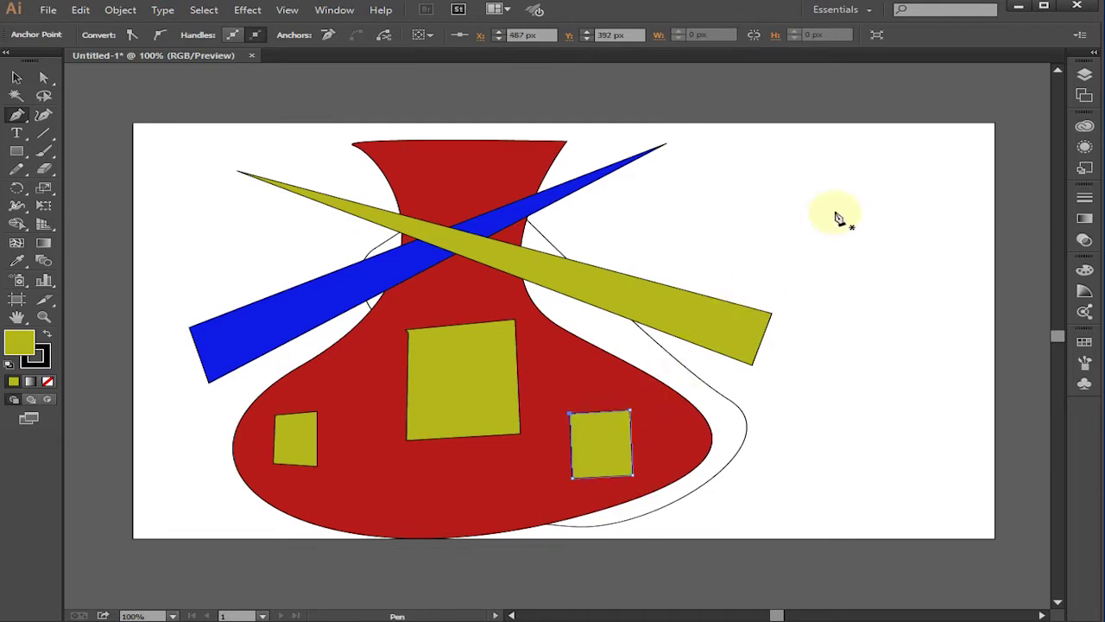
Step: Draw a closed curved boot-like shape beside the vase, with its toe reaching the vase's lower right side and a straight upper right edge
click(919, 167)
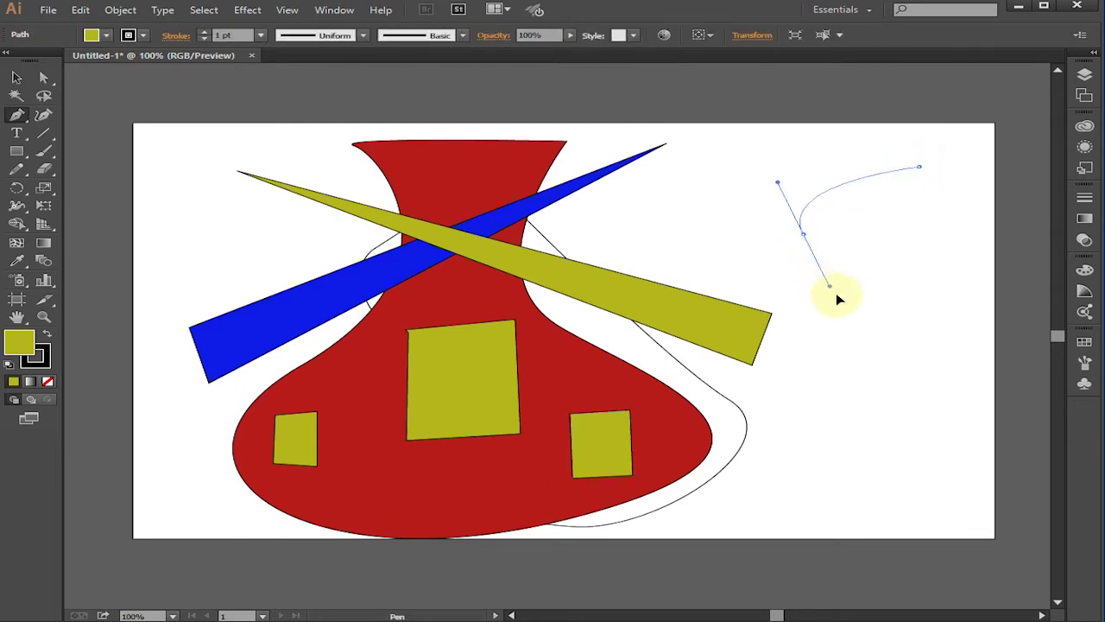
drag(875, 343, 871, 336)
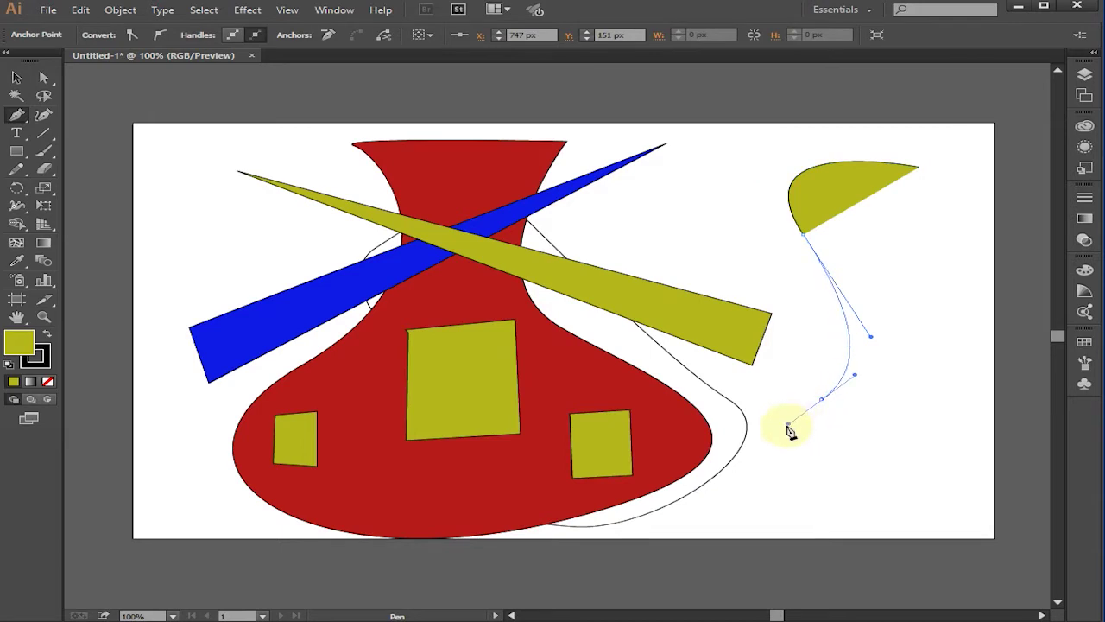
drag(788, 426, 788, 424)
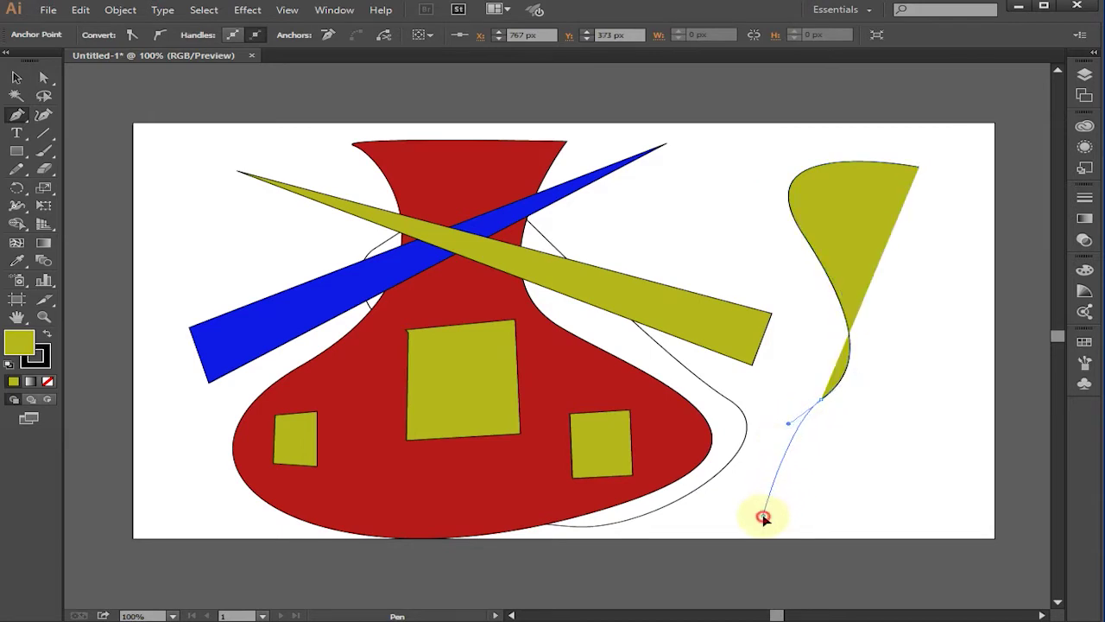
drag(771, 527, 971, 522)
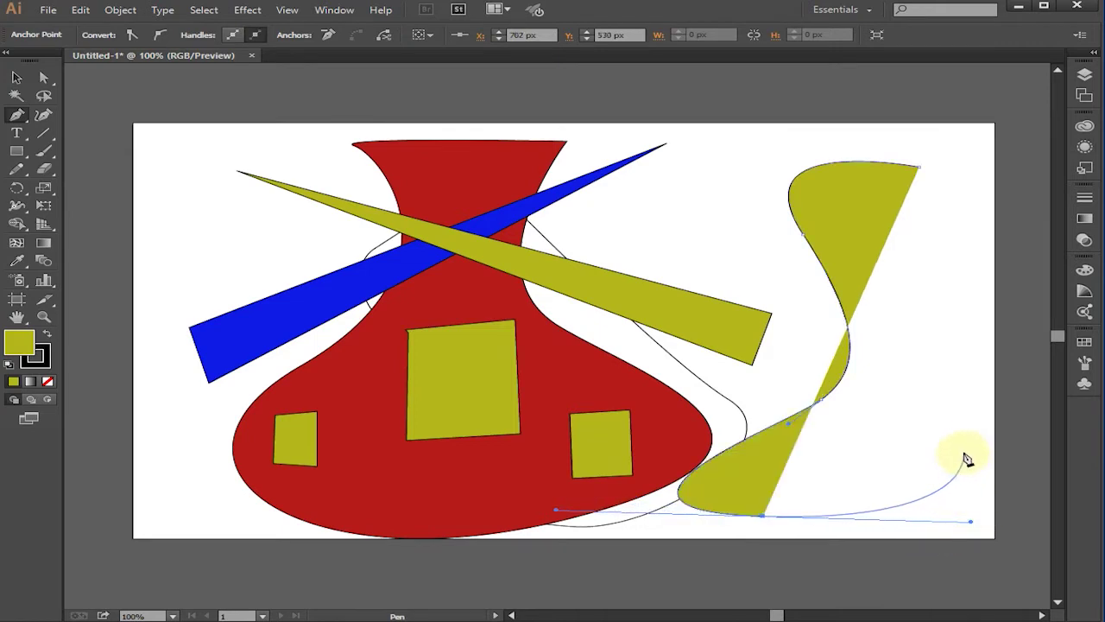
click(979, 385)
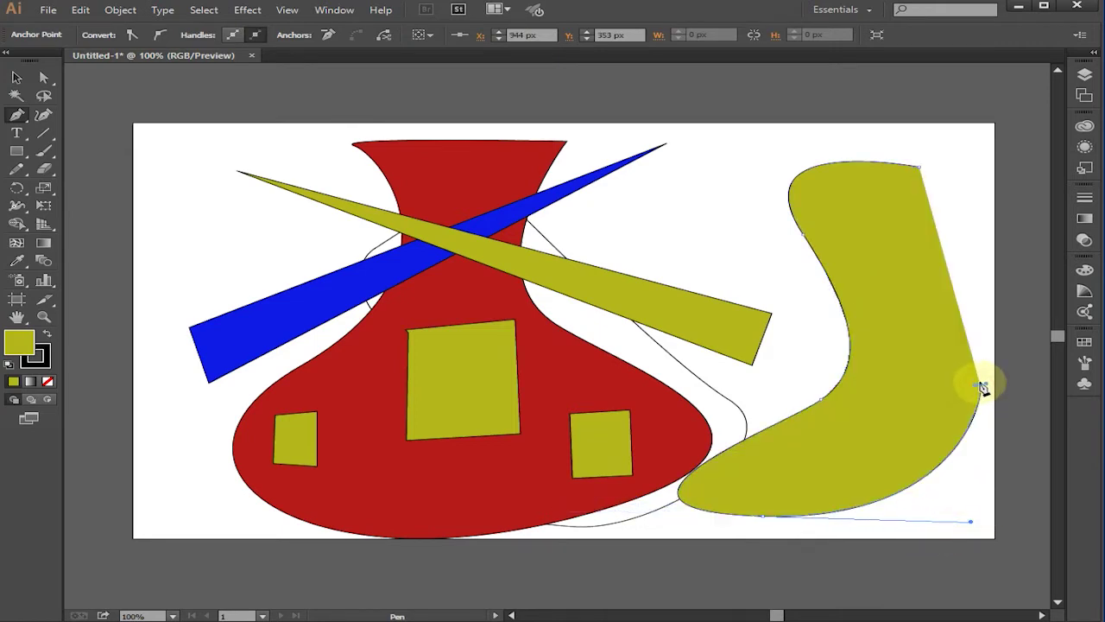
click(921, 170)
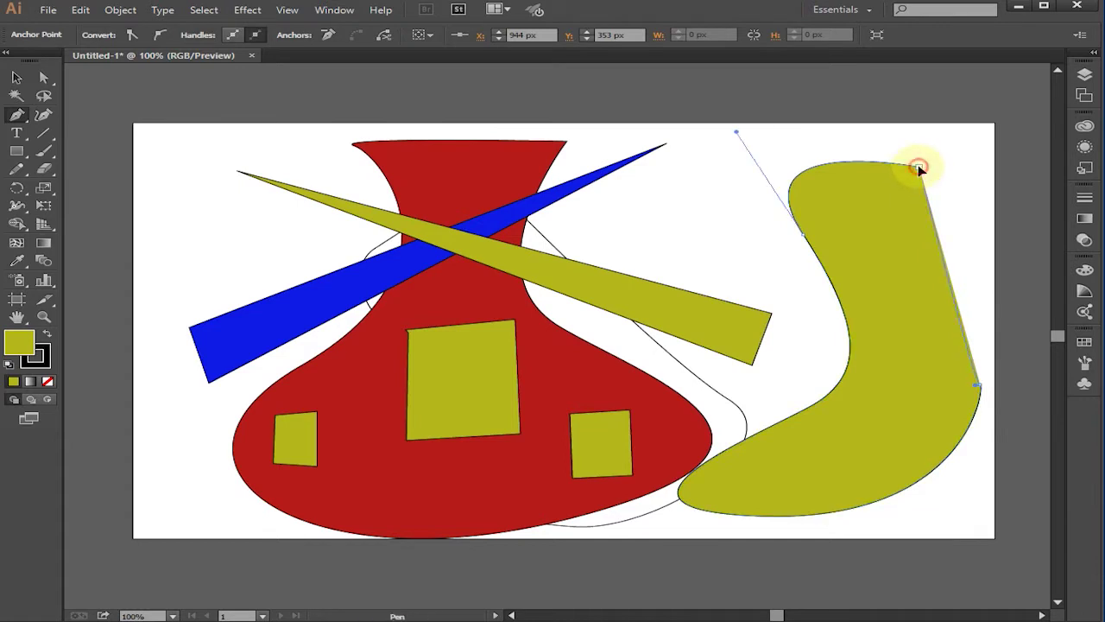
Step: Fill the curved boot-like shape with black
click(17, 79)
click(913, 263)
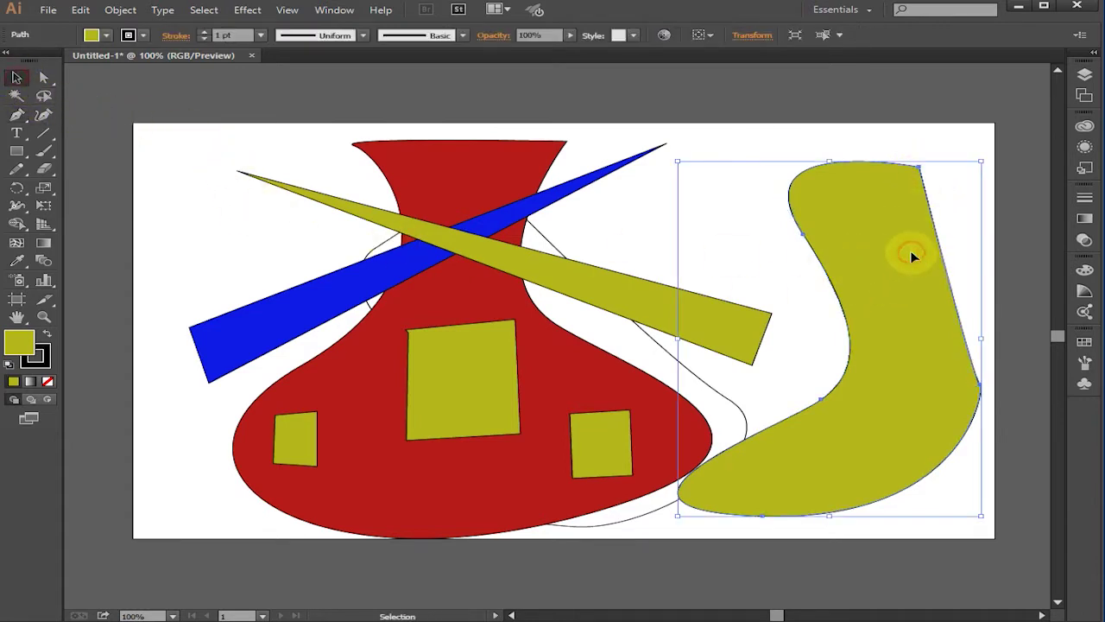
double_click(14, 347)
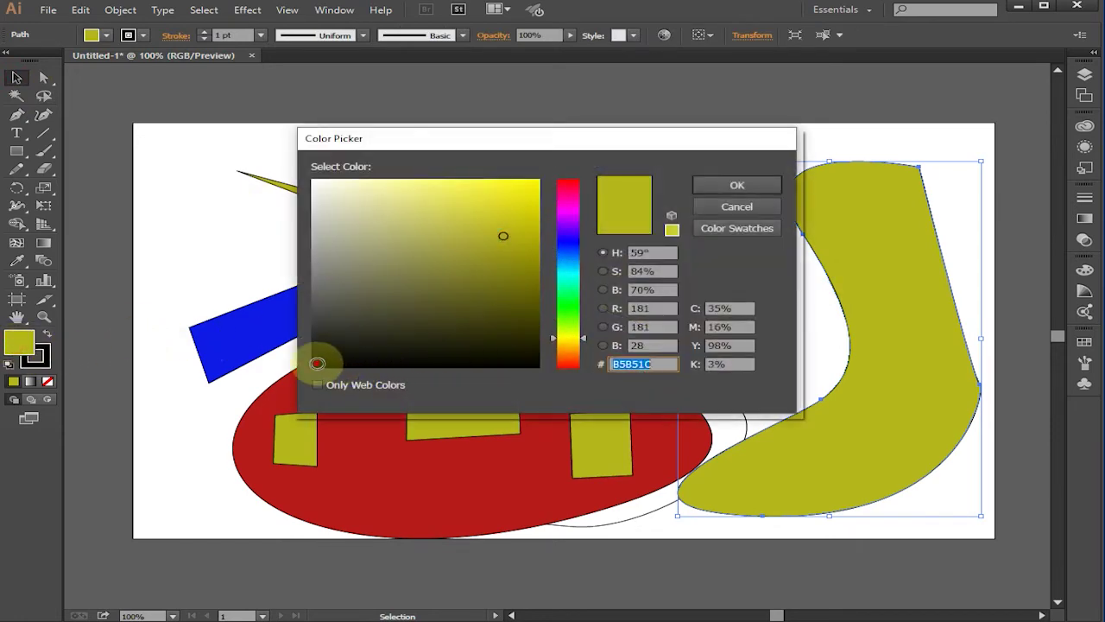
click(317, 363)
click(740, 185)
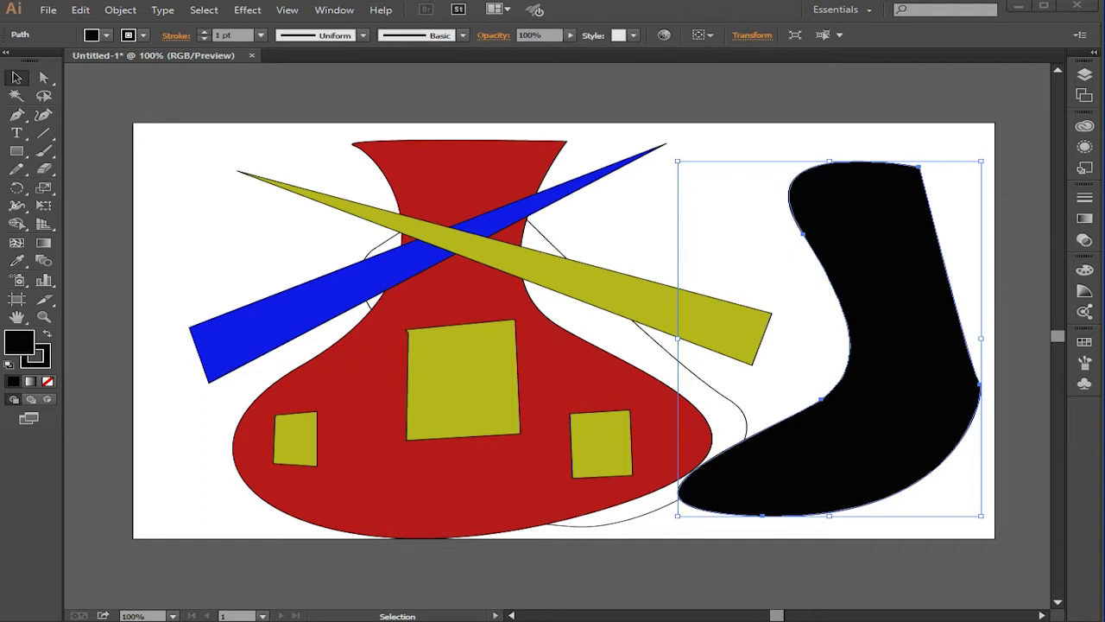
Step: Add extra anchor points near the middle of the vase's top edge with the Add Anchor Point tool
click(19, 115)
click(112, 133)
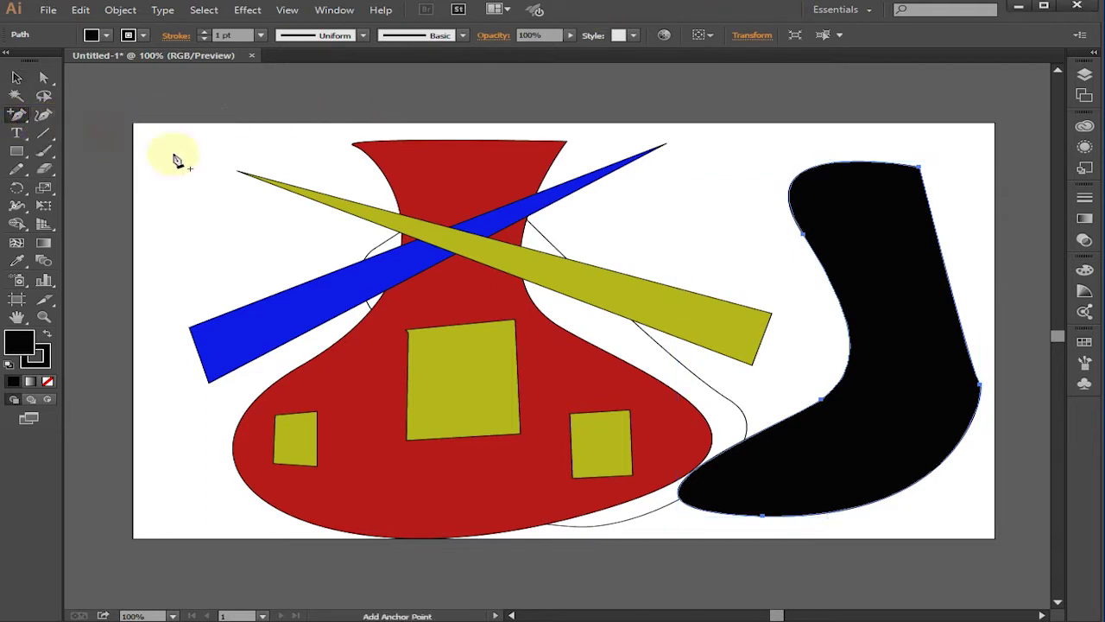
click(472, 142)
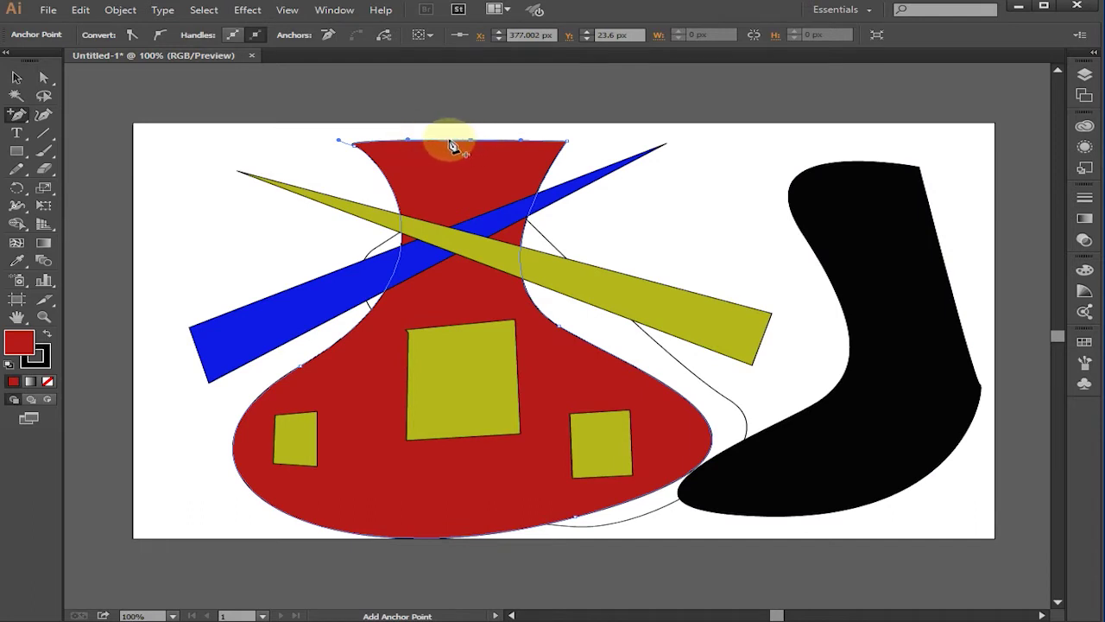
Step: Reshape the vase's rim with Direct Selection into two raised lobes around a central dip, and lower both outer corners
click(44, 77)
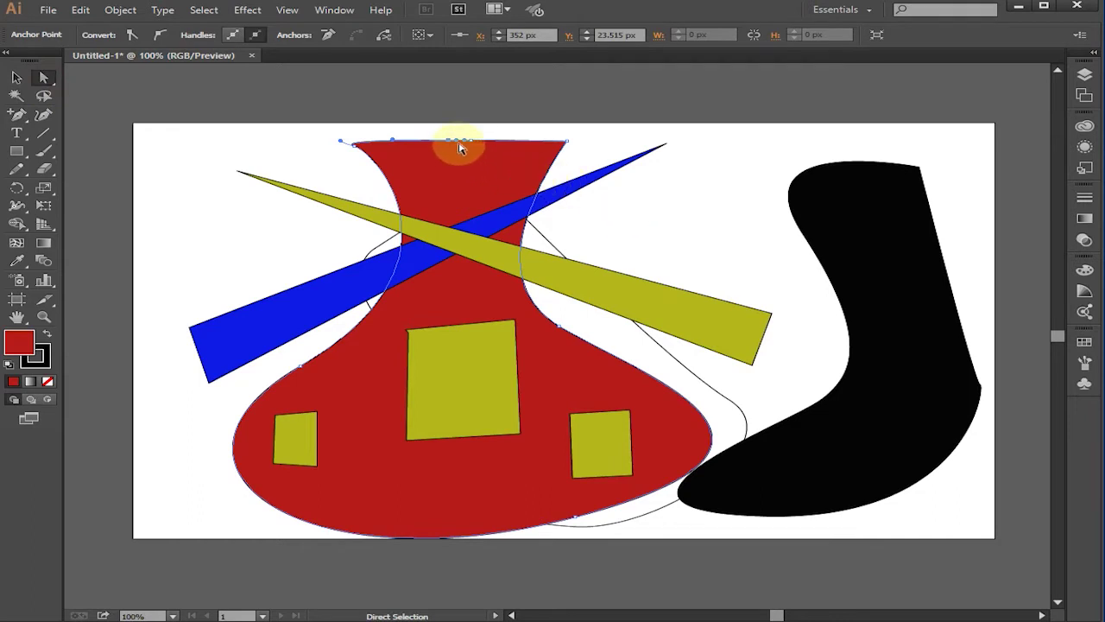
drag(458, 145, 457, 157)
drag(456, 162, 497, 129)
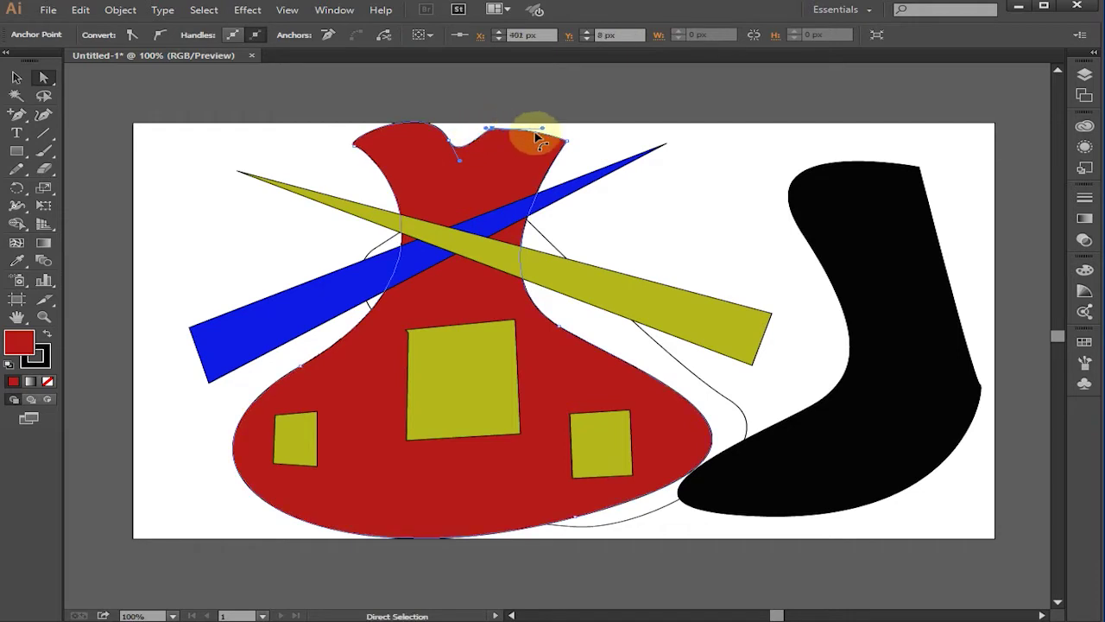
drag(354, 151, 356, 165)
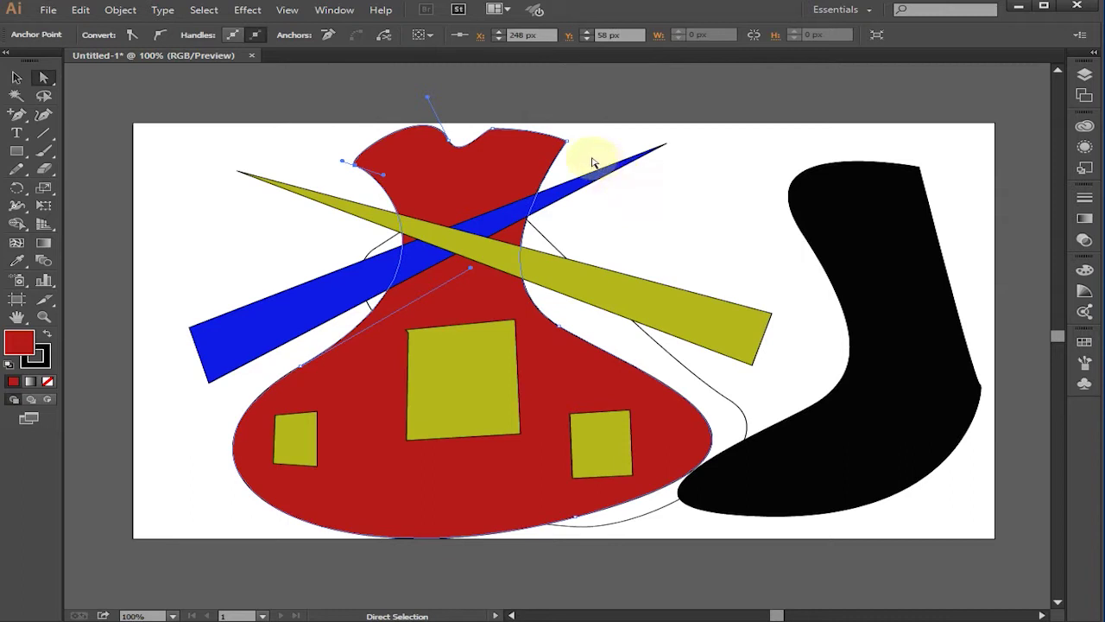
drag(569, 144, 581, 153)
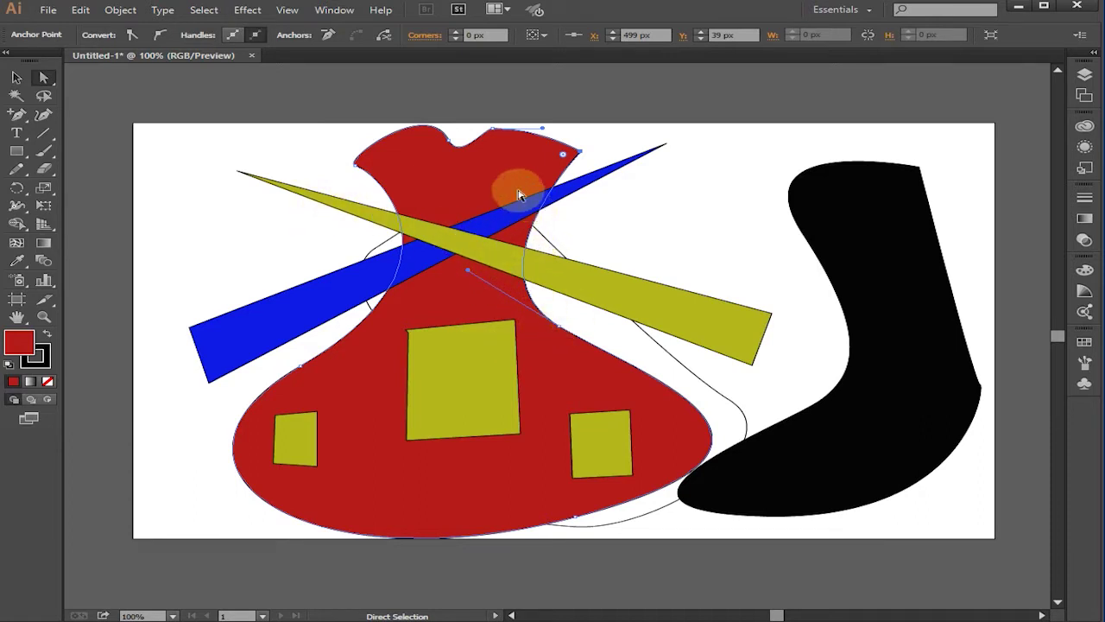
Step: Add an anchor point in the rim's central dip, pull it down to deepen and round the notch, and deselect the vase
click(474, 149)
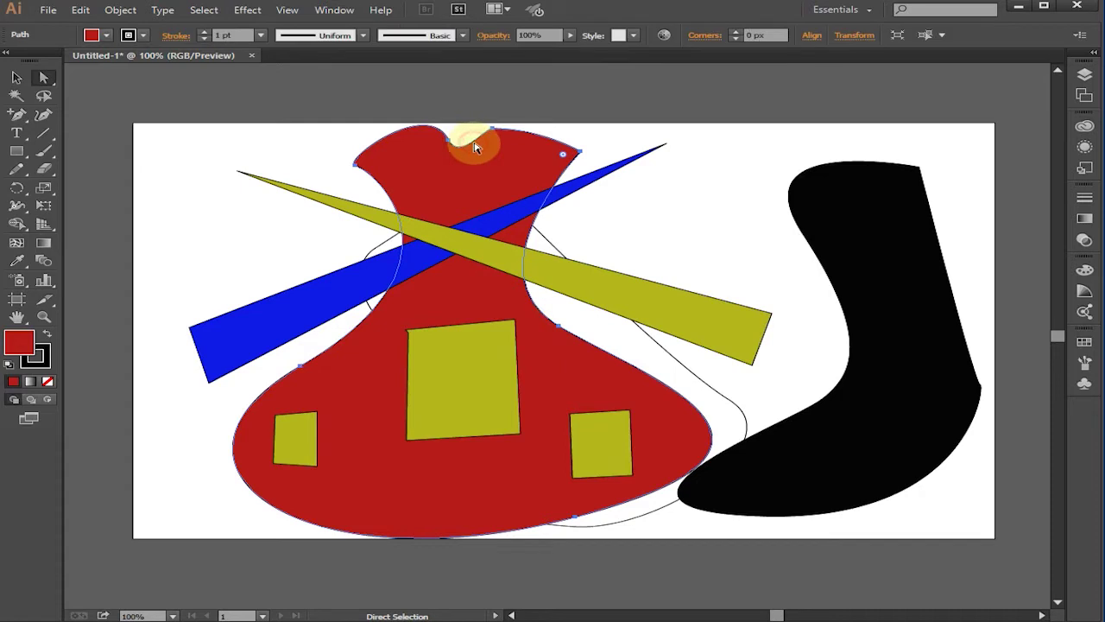
click(17, 121)
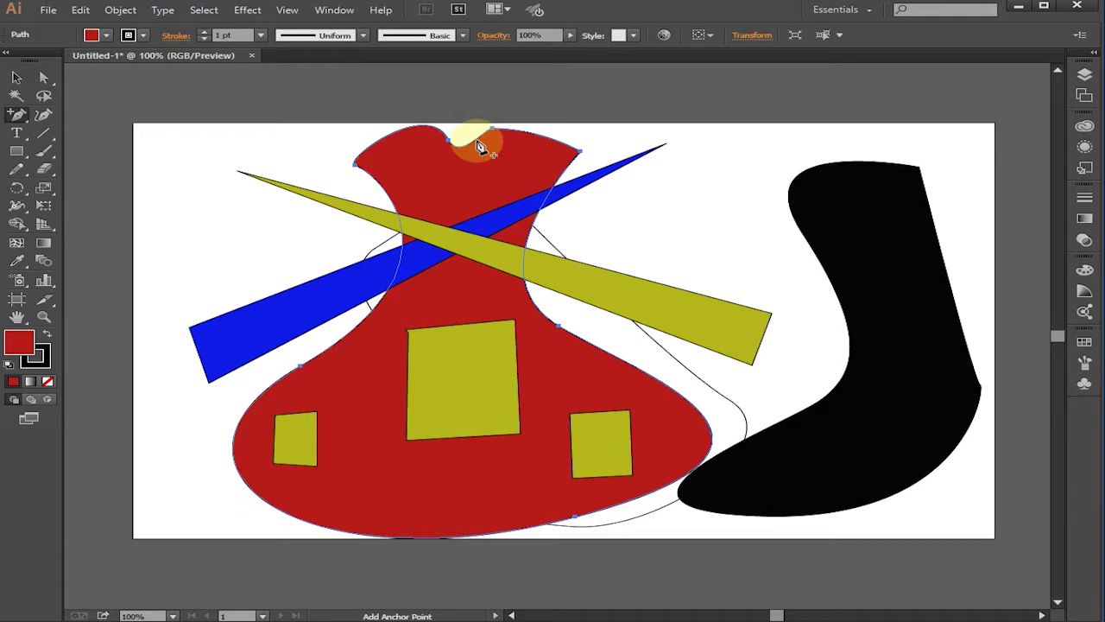
click(478, 141)
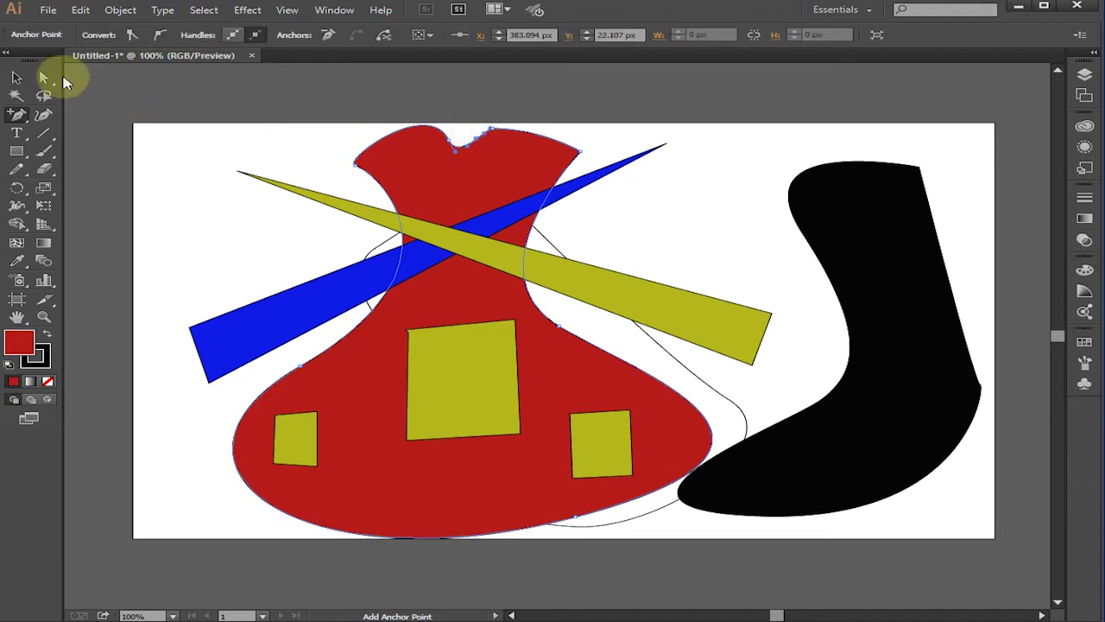
click(483, 141)
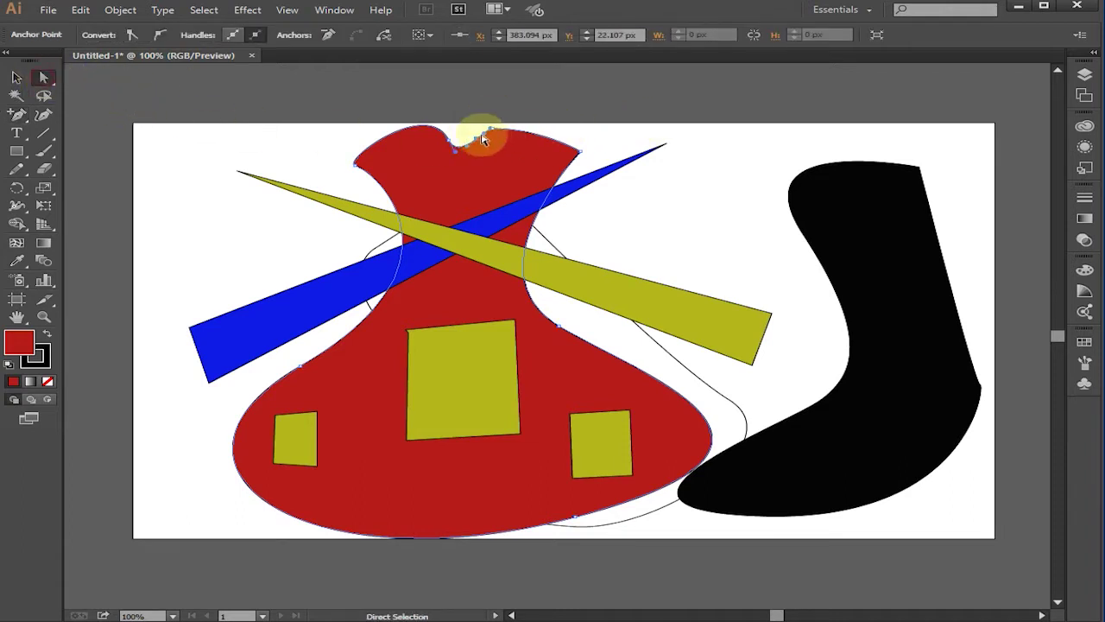
click(480, 144)
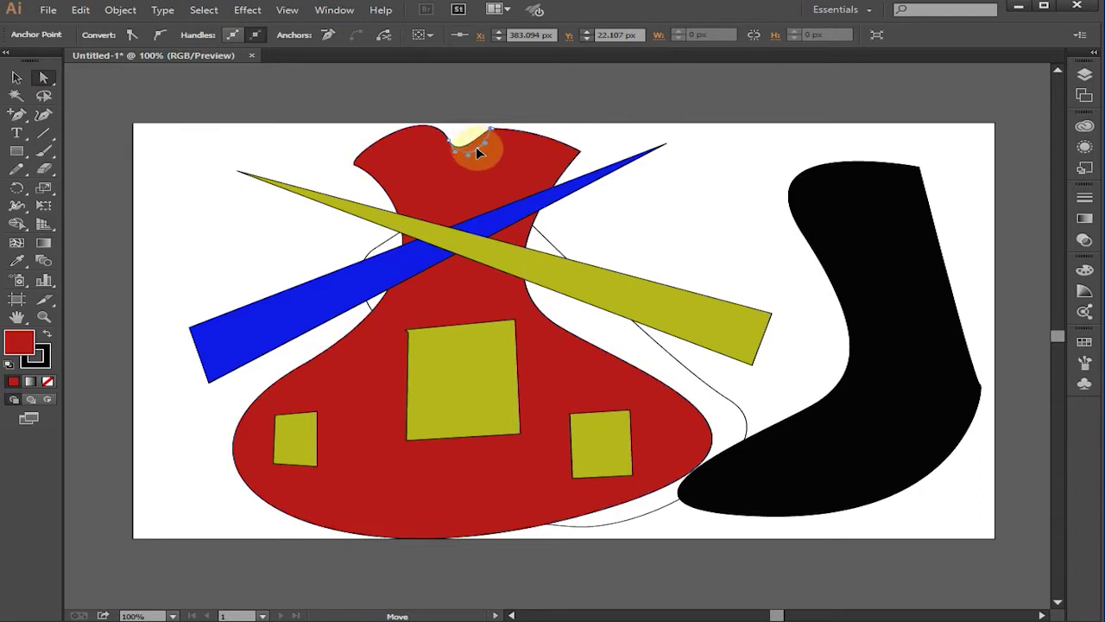
drag(479, 152, 480, 153)
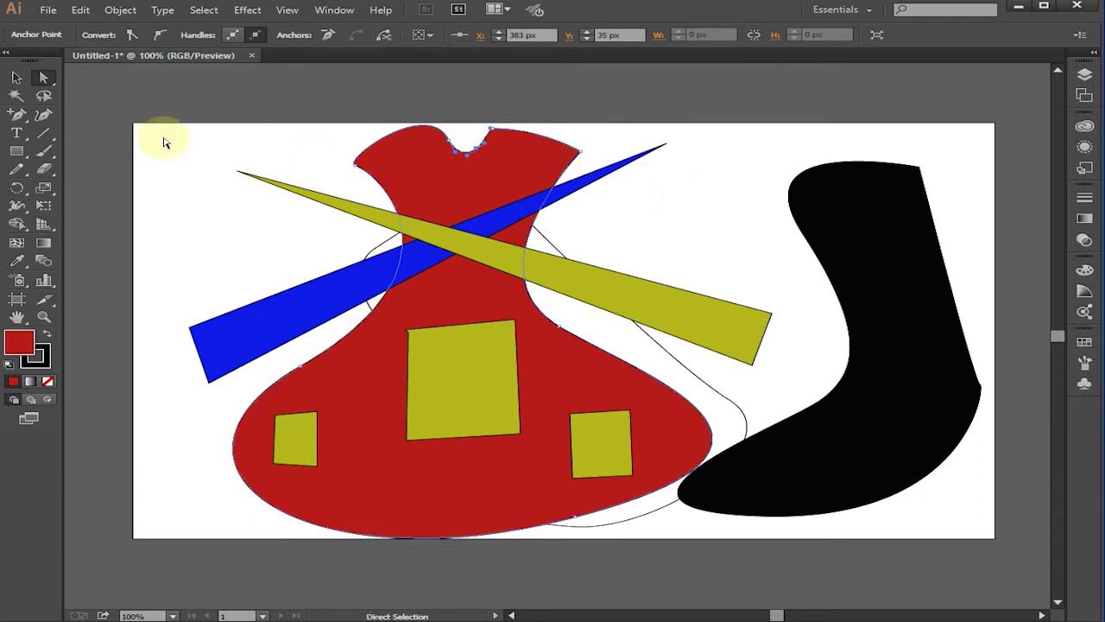
click(18, 80)
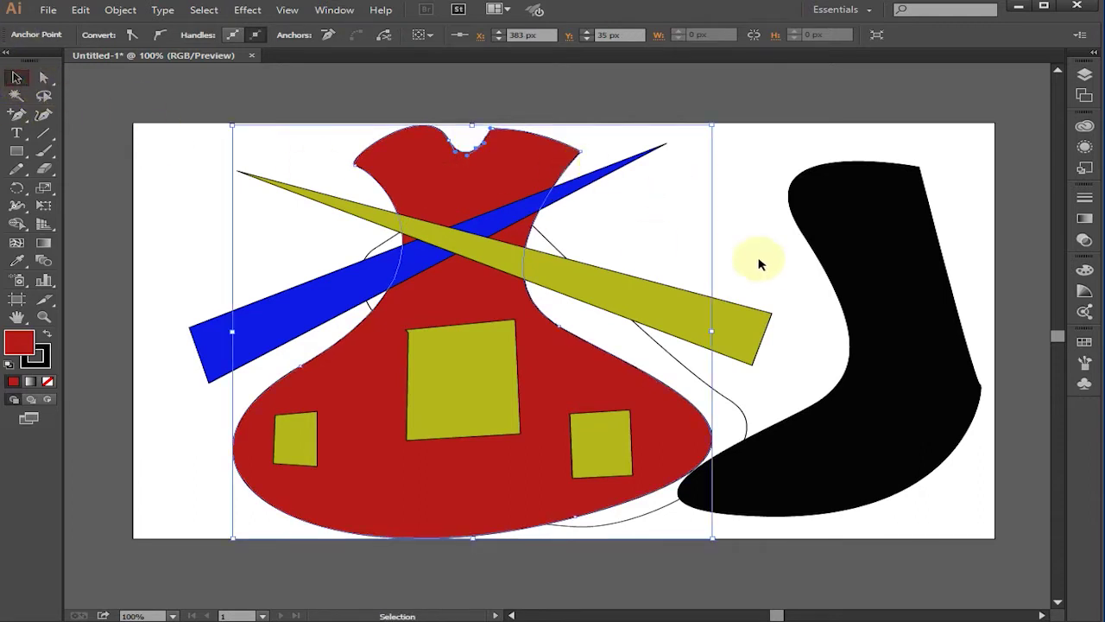
click(632, 232)
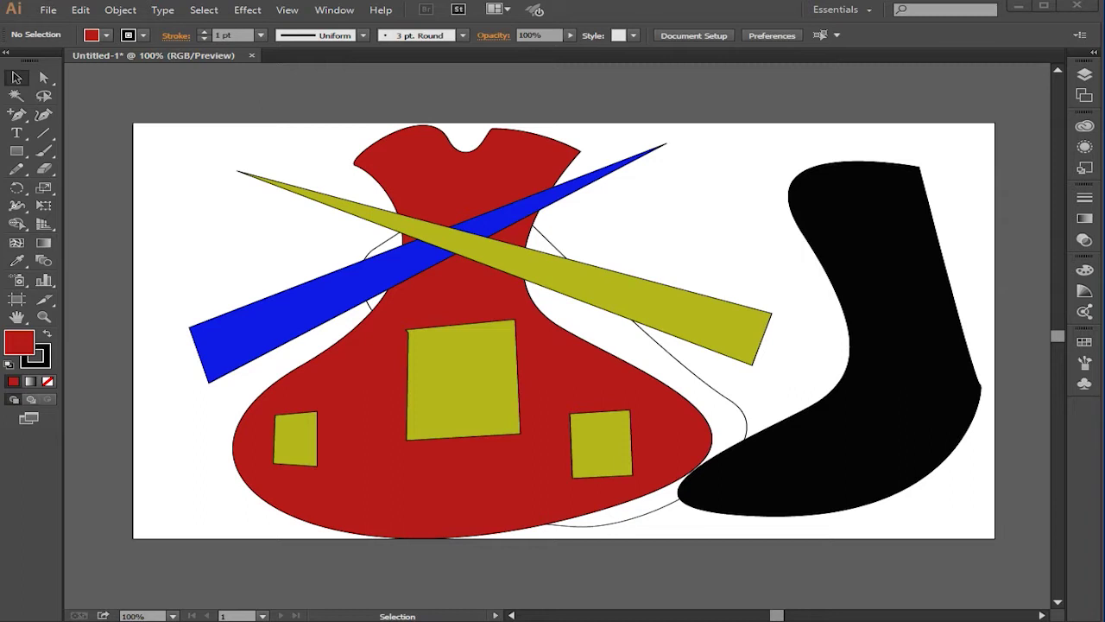
Step: Try to remove anchor points from the unselected shapes and the vase's rim with the Delete Anchor Point tool
click(25, 119)
drag(30, 127, 80, 157)
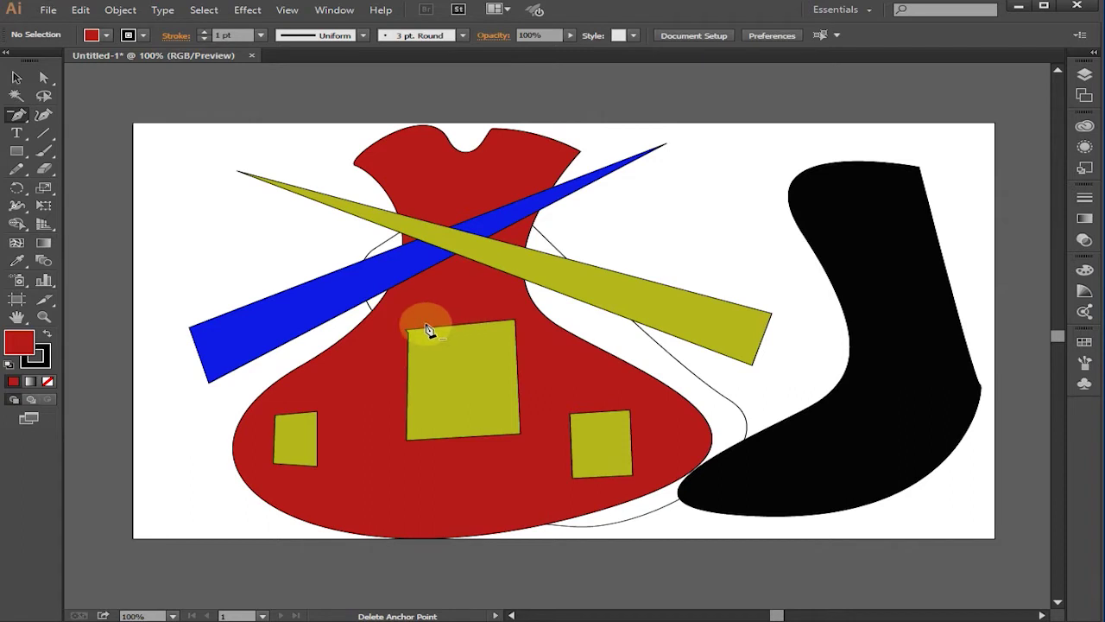
click(631, 369)
click(699, 339)
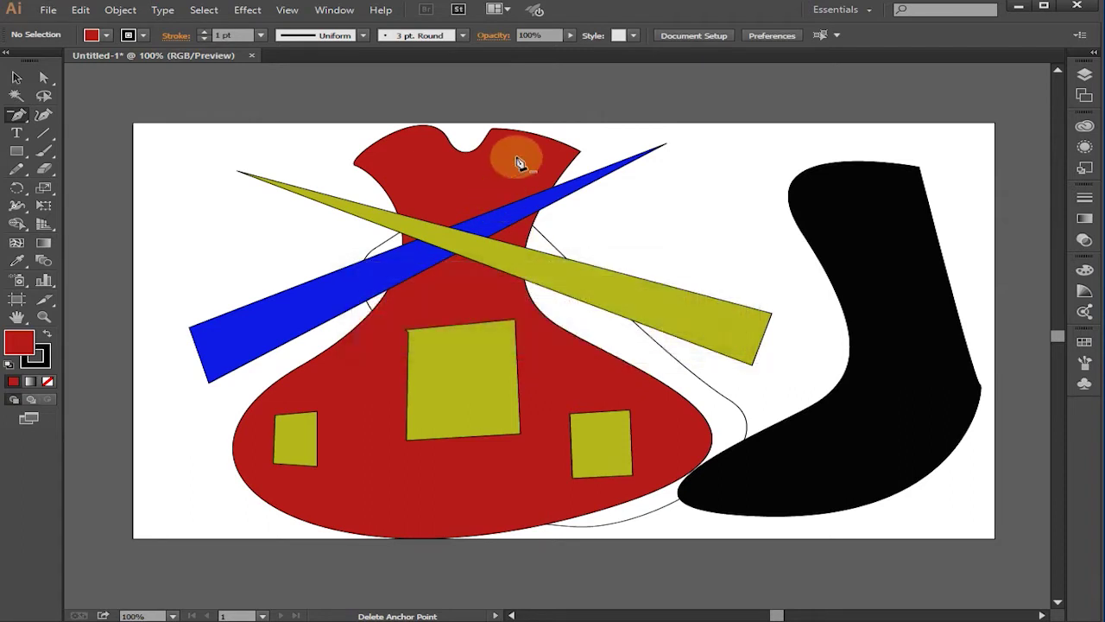
click(539, 138)
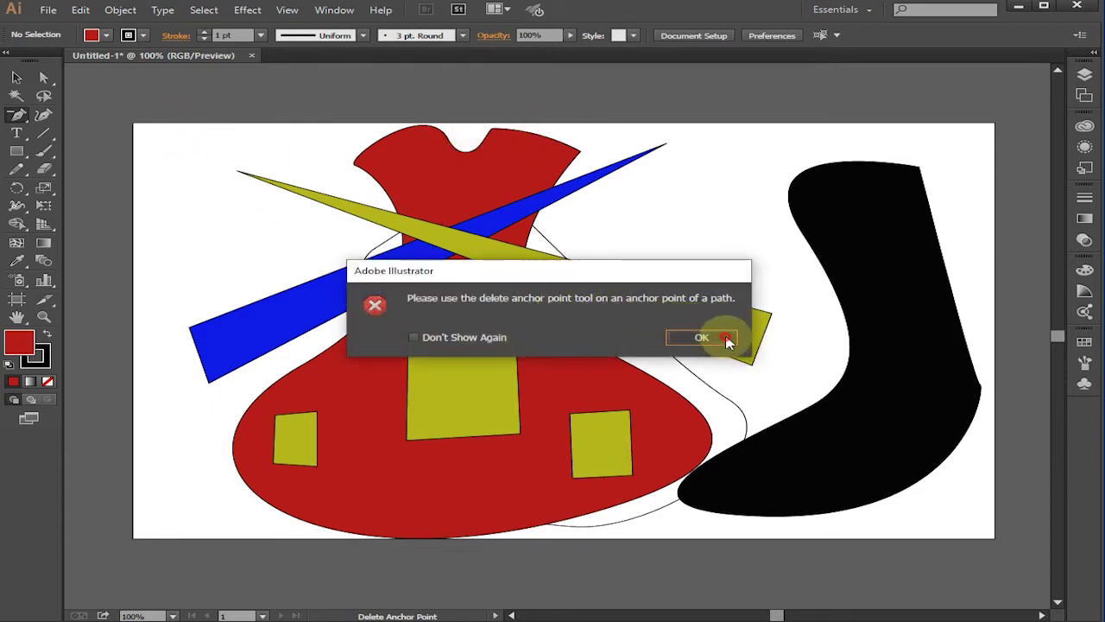
click(726, 339)
Step: Select the vase, delete the anchor point on the left side of its rim notch, and undo the deletion
click(16, 77)
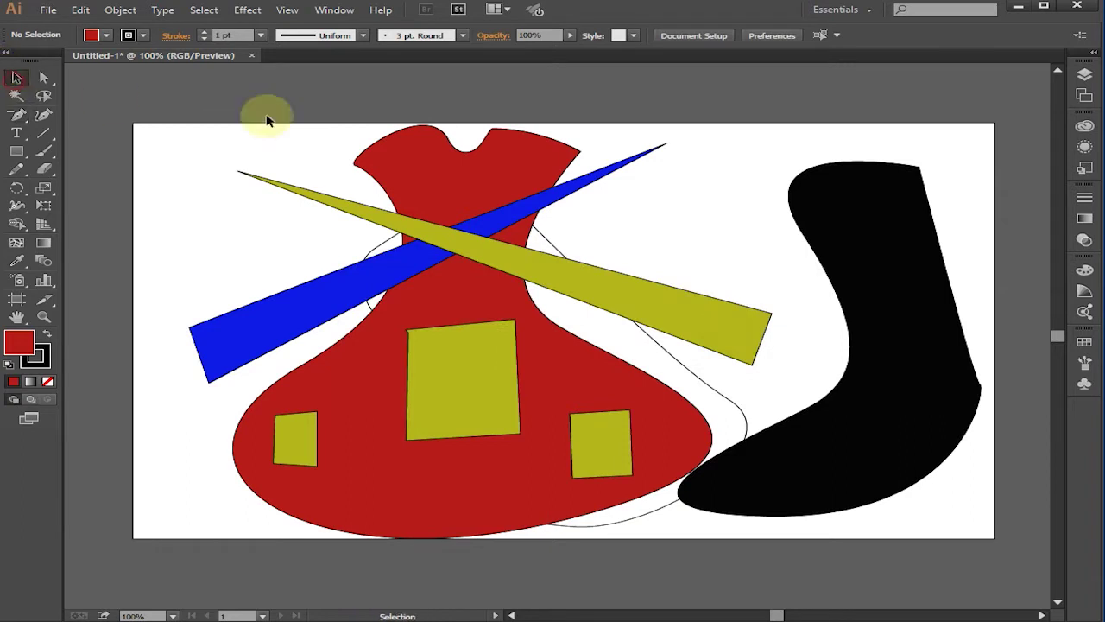
click(429, 176)
click(19, 117)
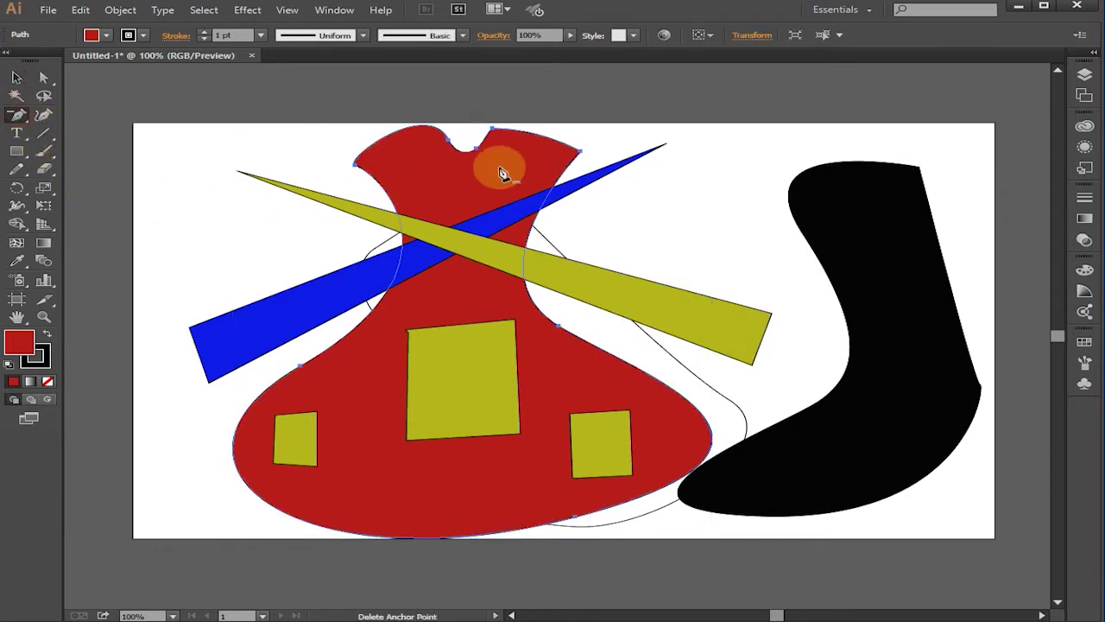
click(448, 144)
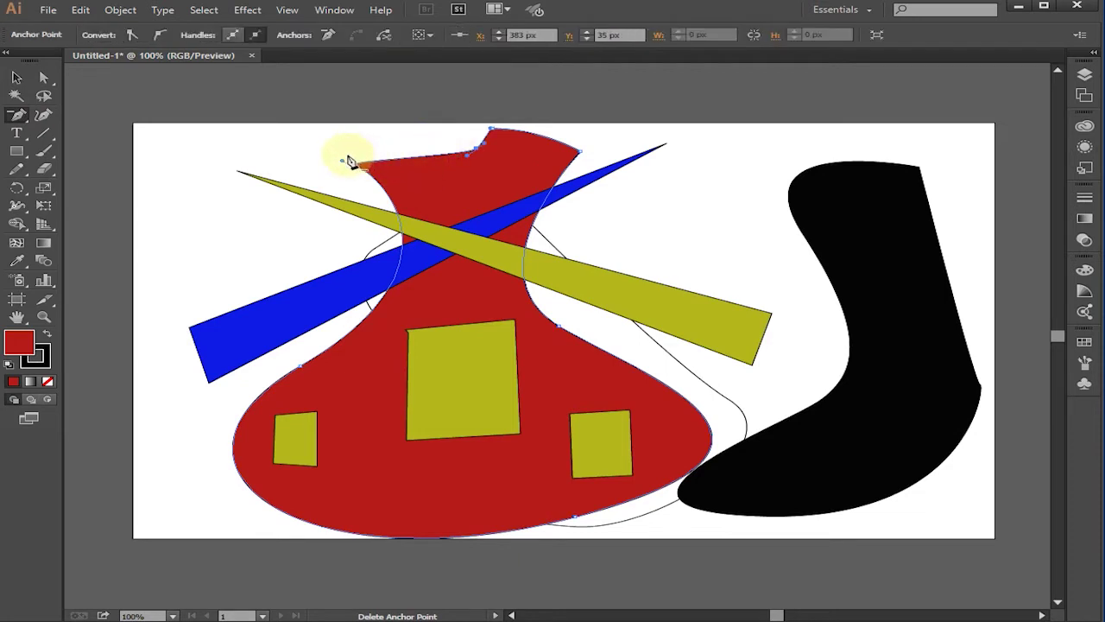
key(ctrl+z)
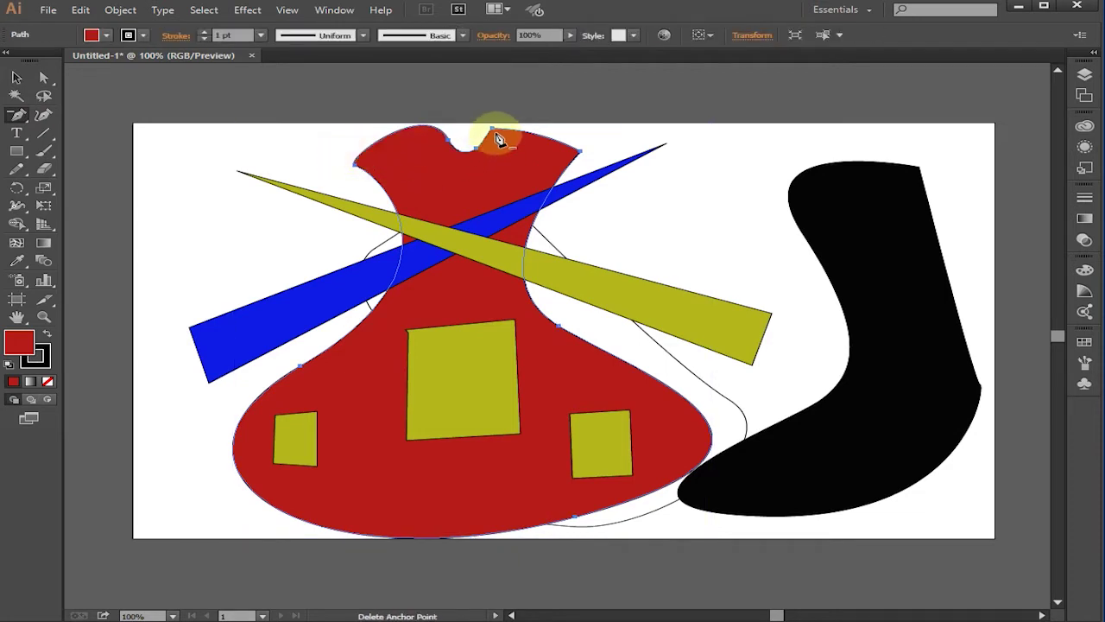
Step: Delete the anchor points at the rim's right peak and on the left of the vase's body in turn, undoing each deletion
click(495, 134)
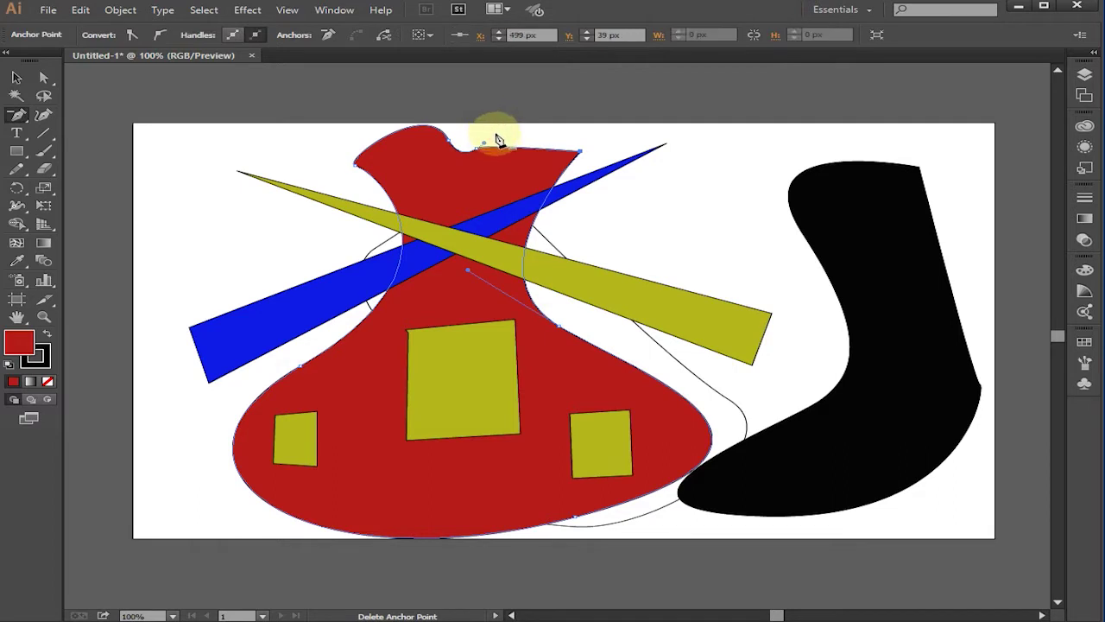
key(ctrl+z)
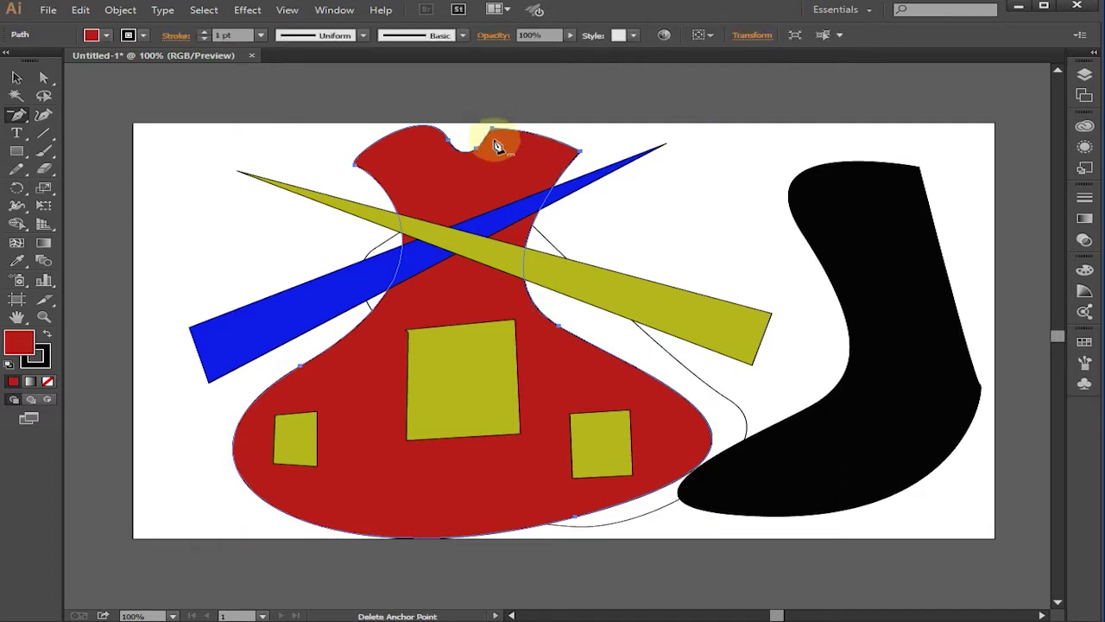
click(300, 368)
key(ctrl+z)
Step: Delete the anchor points at the vase's two outer rim corners and on both sides of its body, and undo these deletions
click(583, 153)
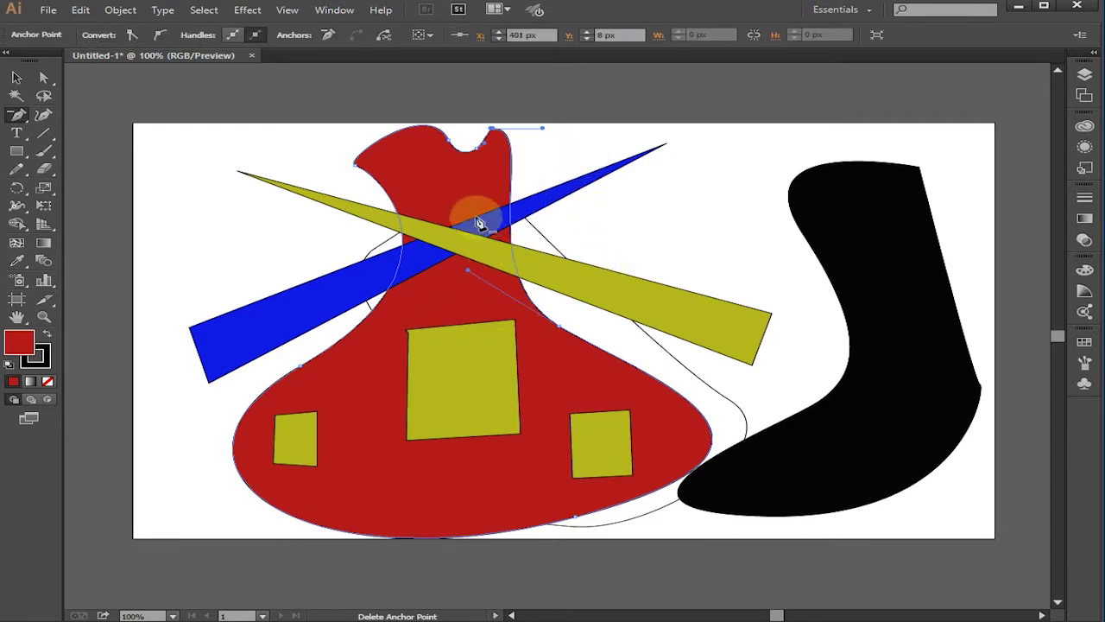
click(359, 169)
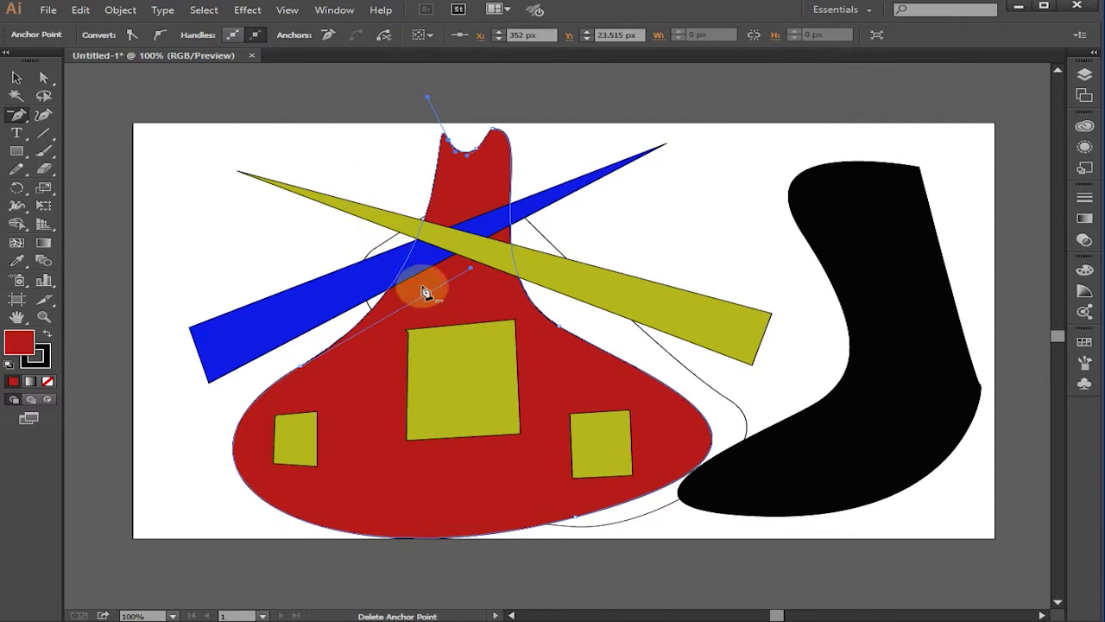
click(303, 369)
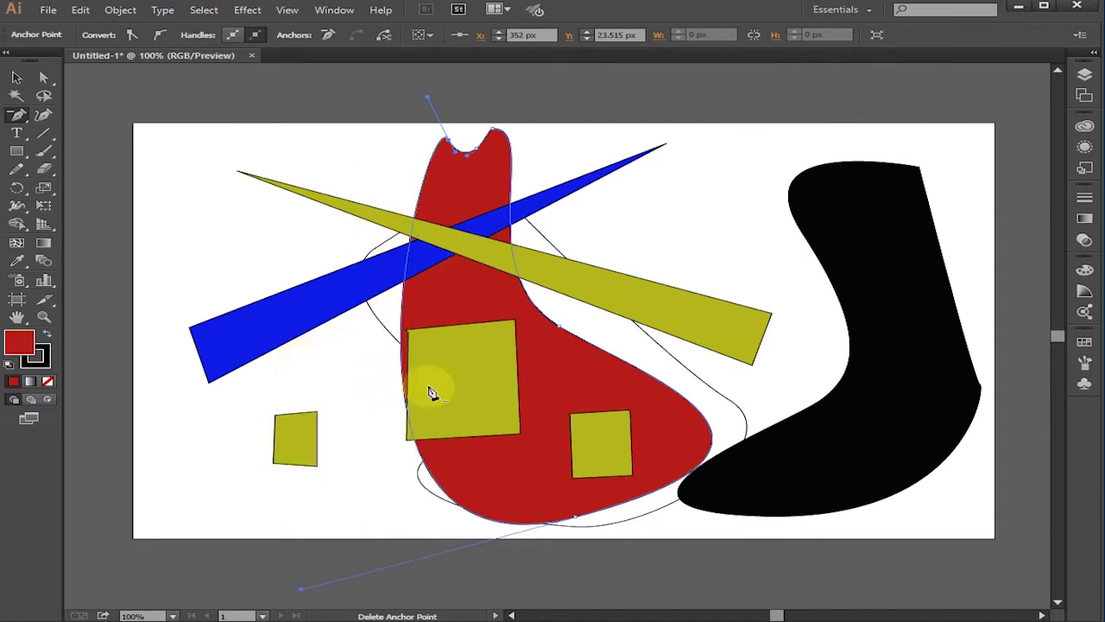
click(561, 332)
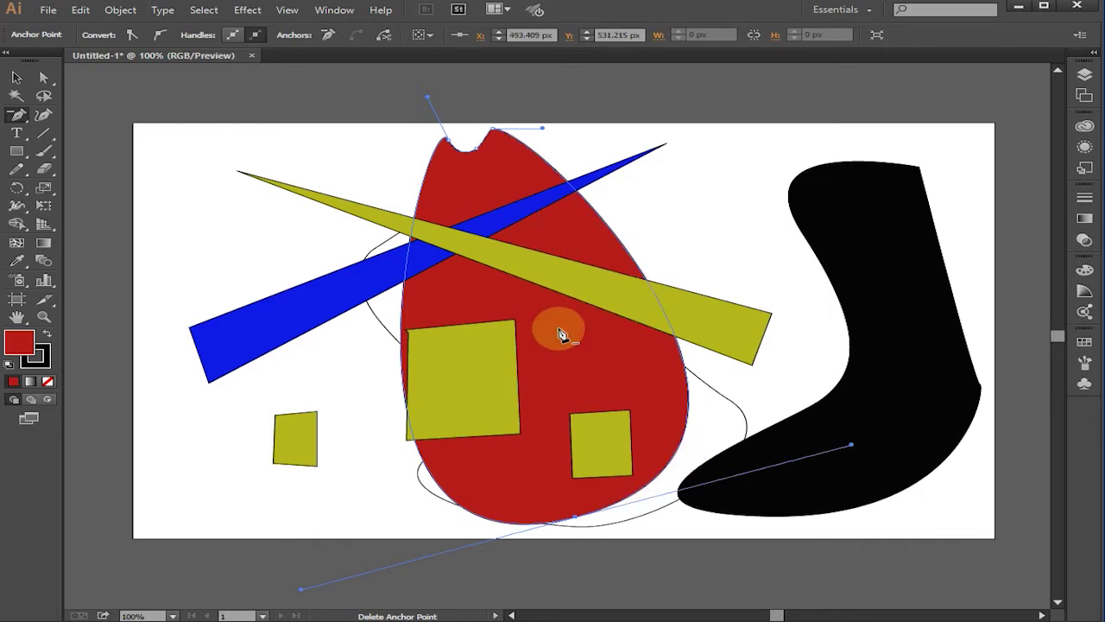
key(ctrl+z)
key(ctrl+z)
Step: Try to delete another anchor point beside the vase's rim notch
click(555, 338)
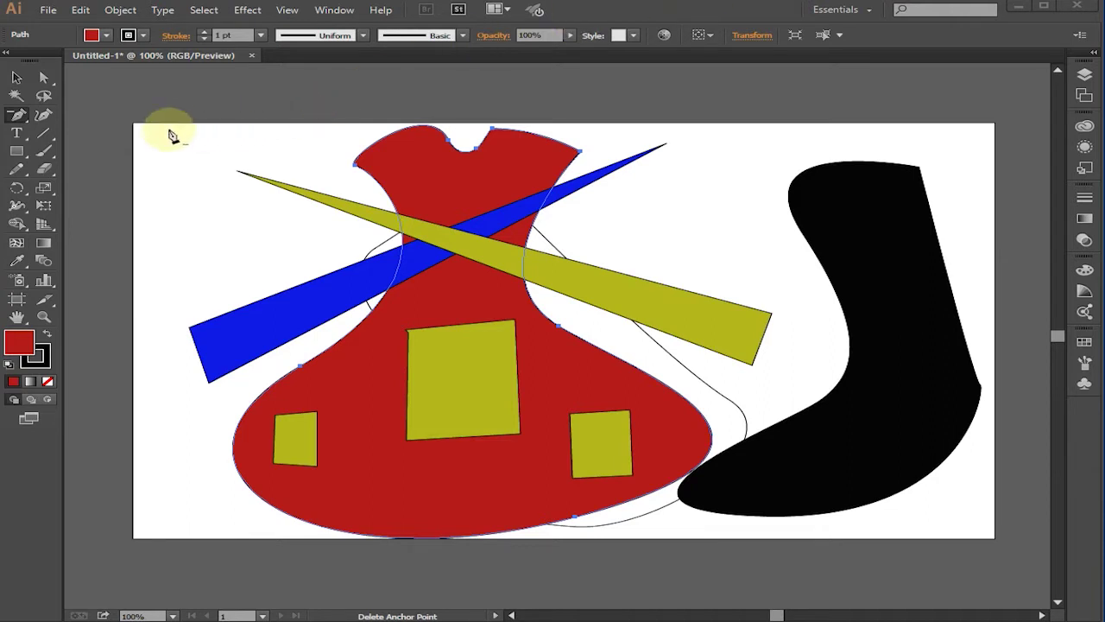
click(494, 164)
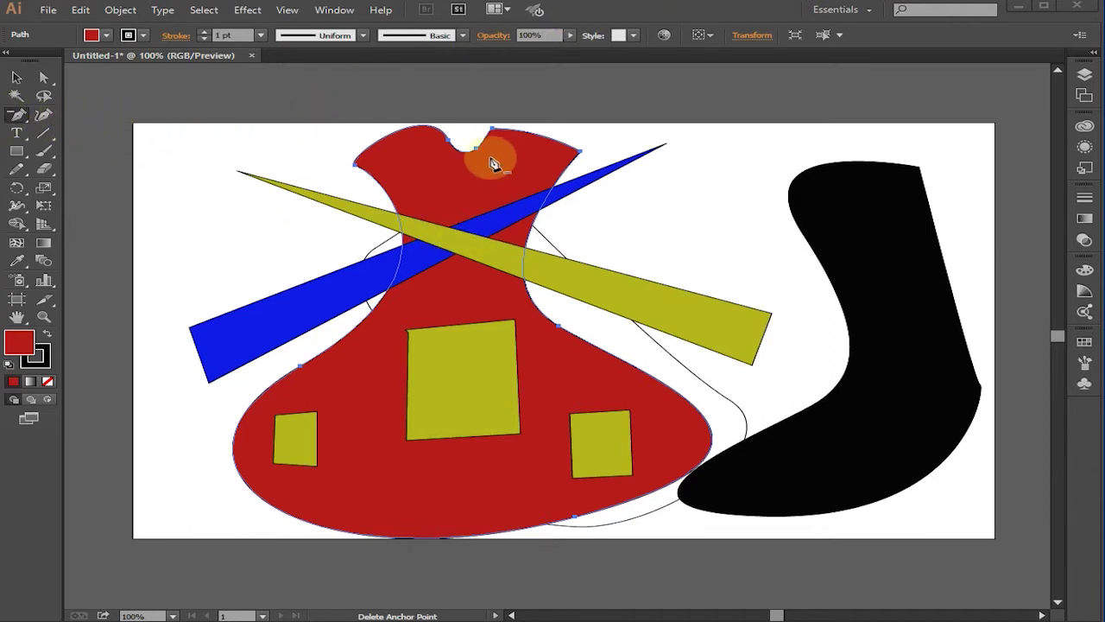
click(450, 143)
click(682, 335)
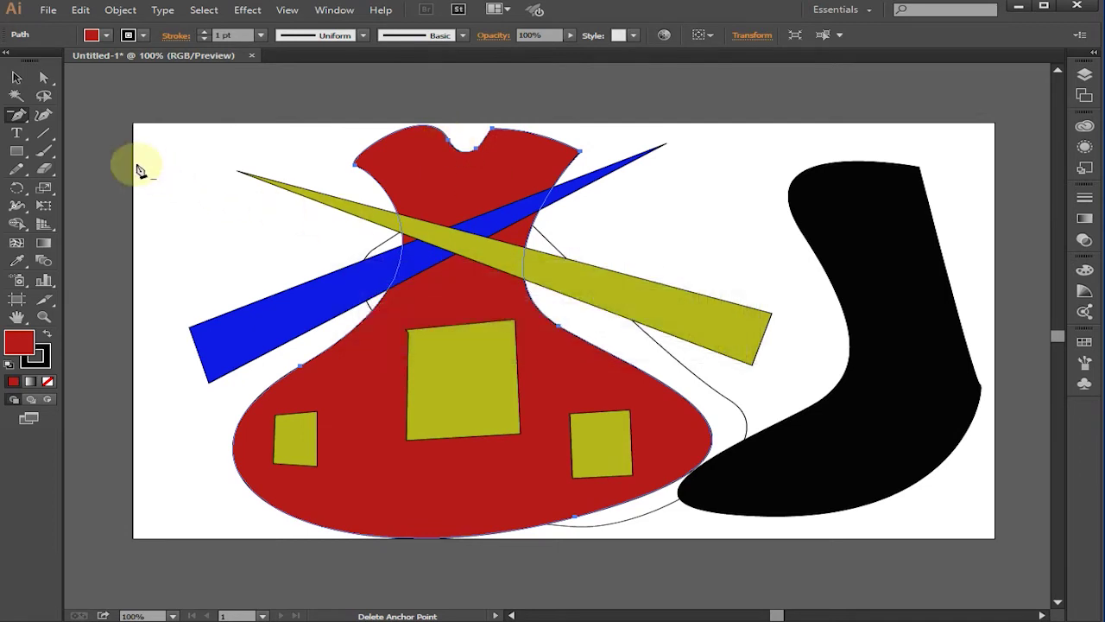
Step: Delete the anchor points in the vase's rim dip and at its left outer corner, and try to remove the right peak's point
click(15, 79)
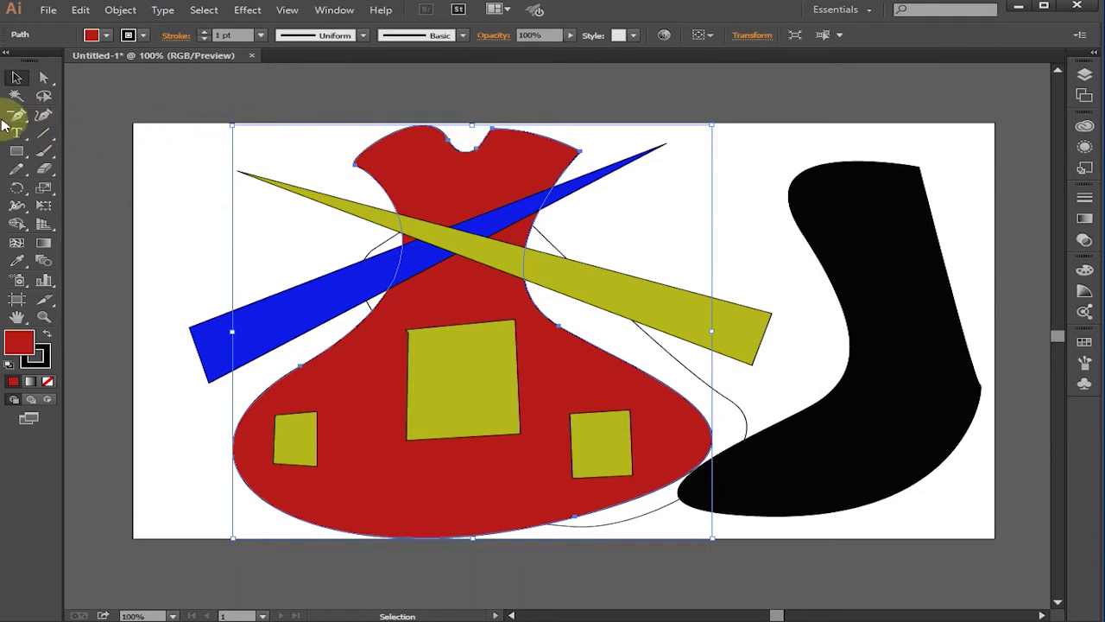
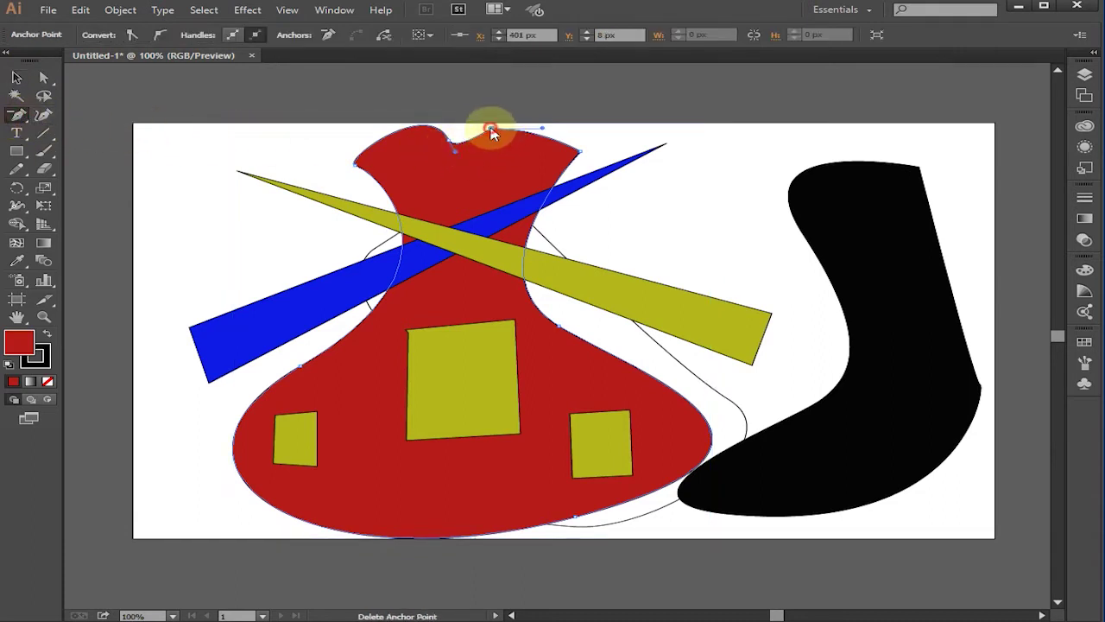
click(492, 134)
click(729, 335)
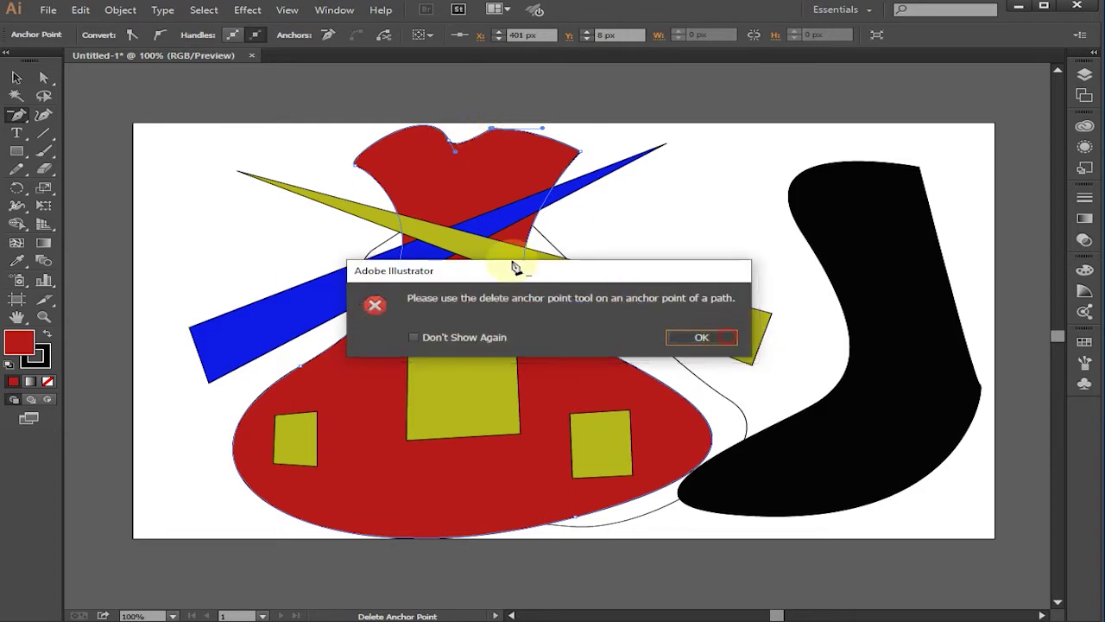
click(360, 171)
drag(472, 185, 469, 222)
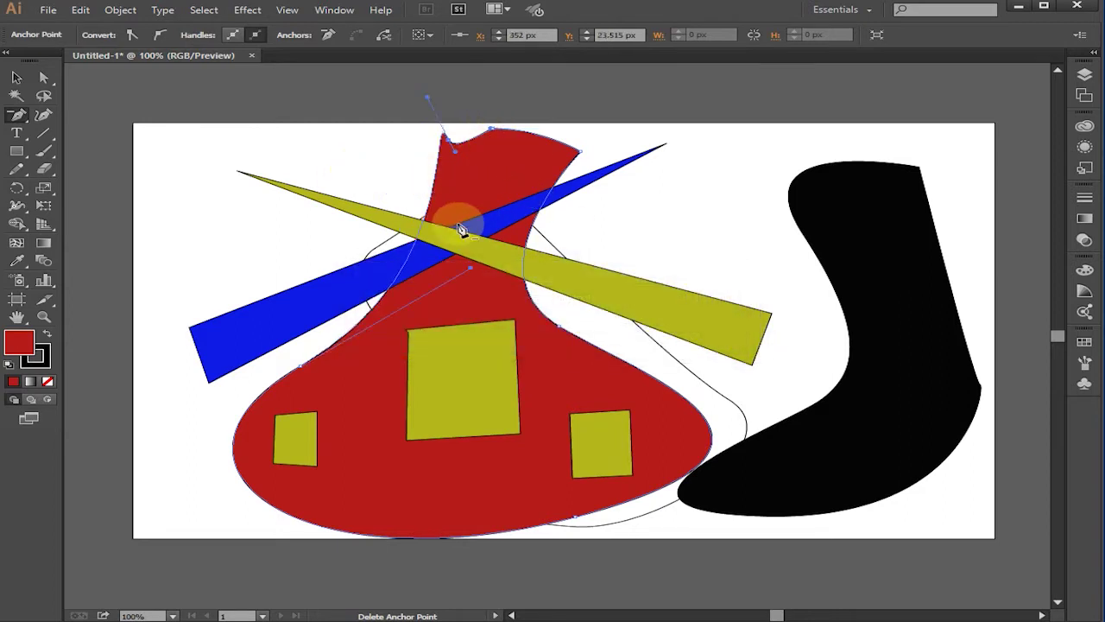
click(475, 274)
click(701, 337)
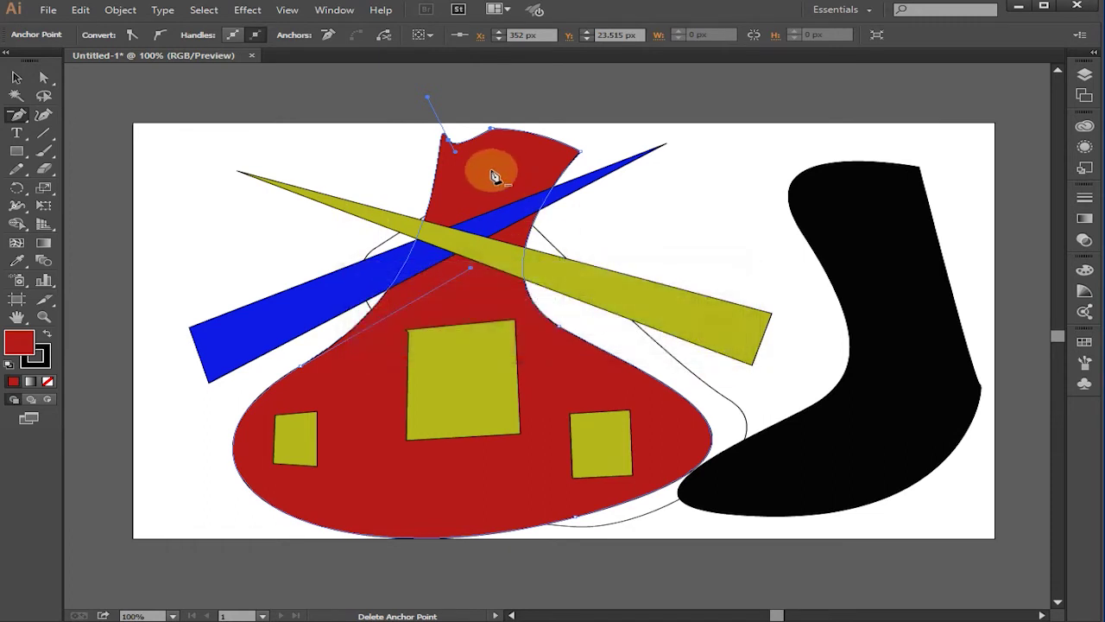
click(493, 133)
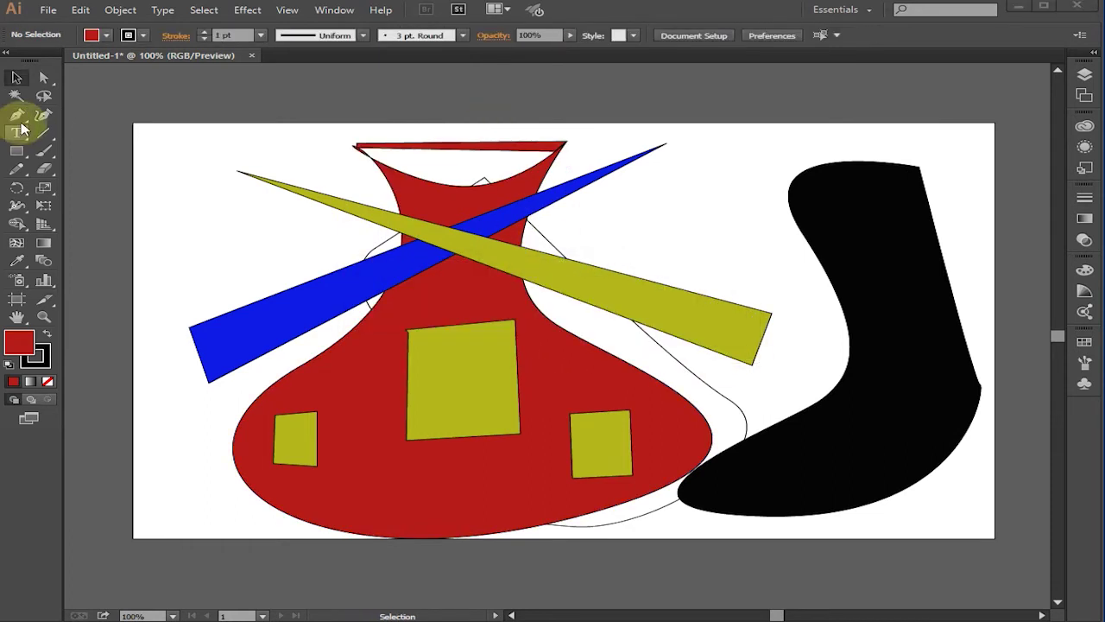
Step: Delete the extra upper-left point and the upper-right corner point of the large central yellow patch, making it a triangle
drag(28, 125, 81, 153)
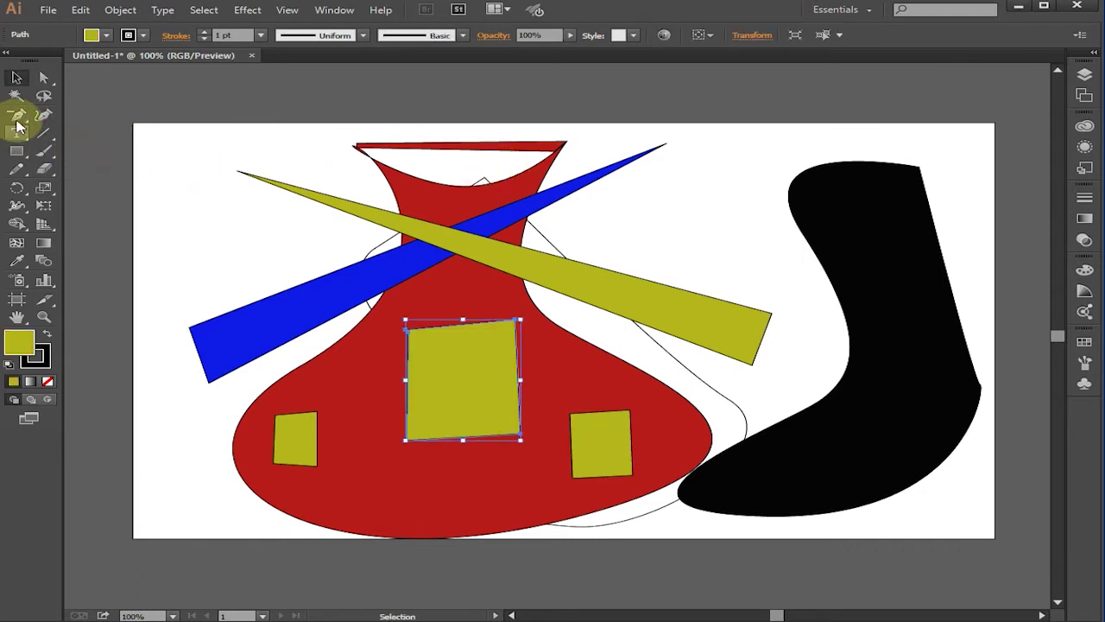
click(17, 117)
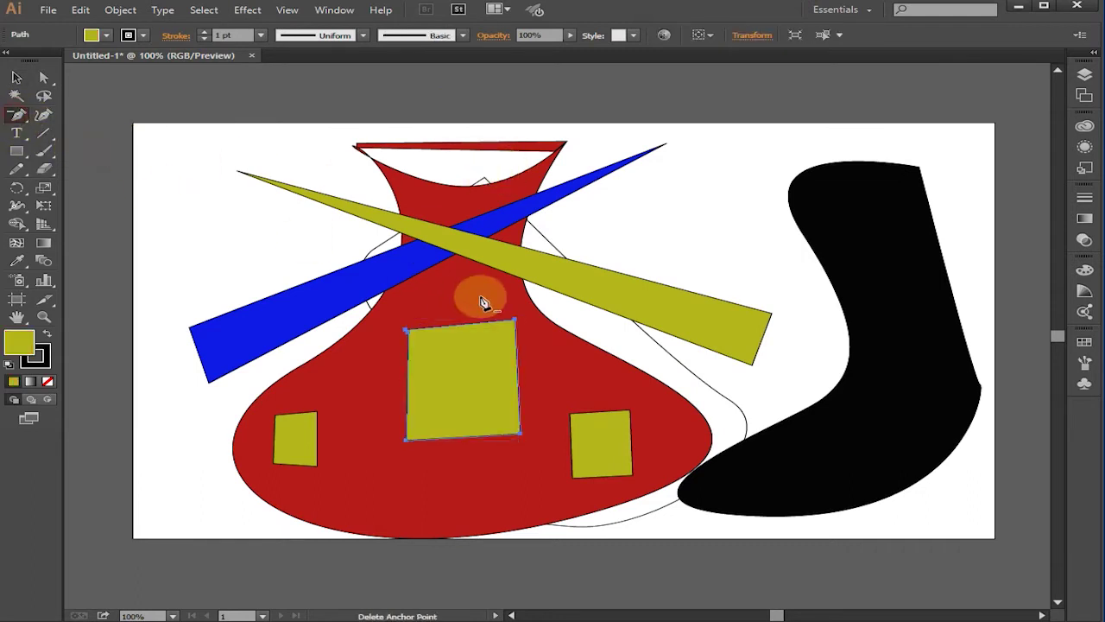
click(411, 337)
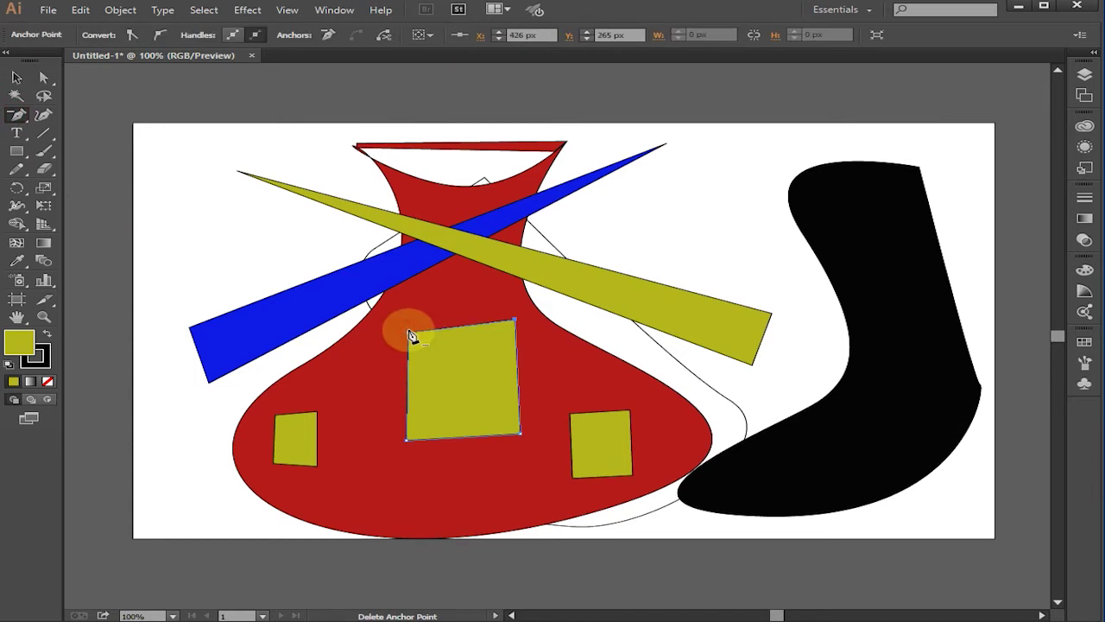
click(518, 324)
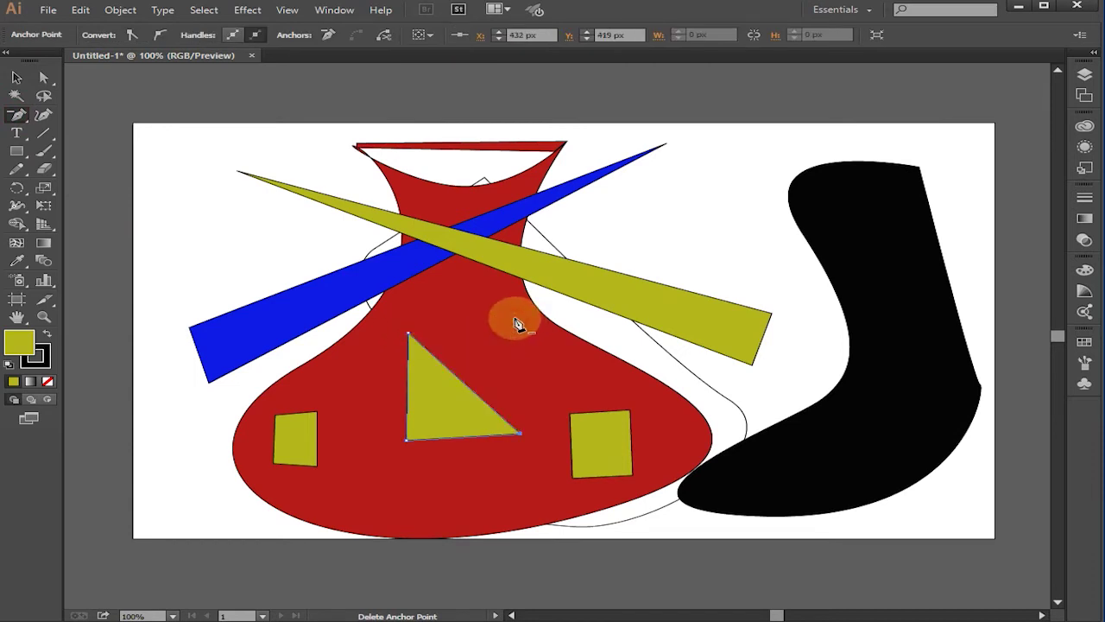
click(318, 421)
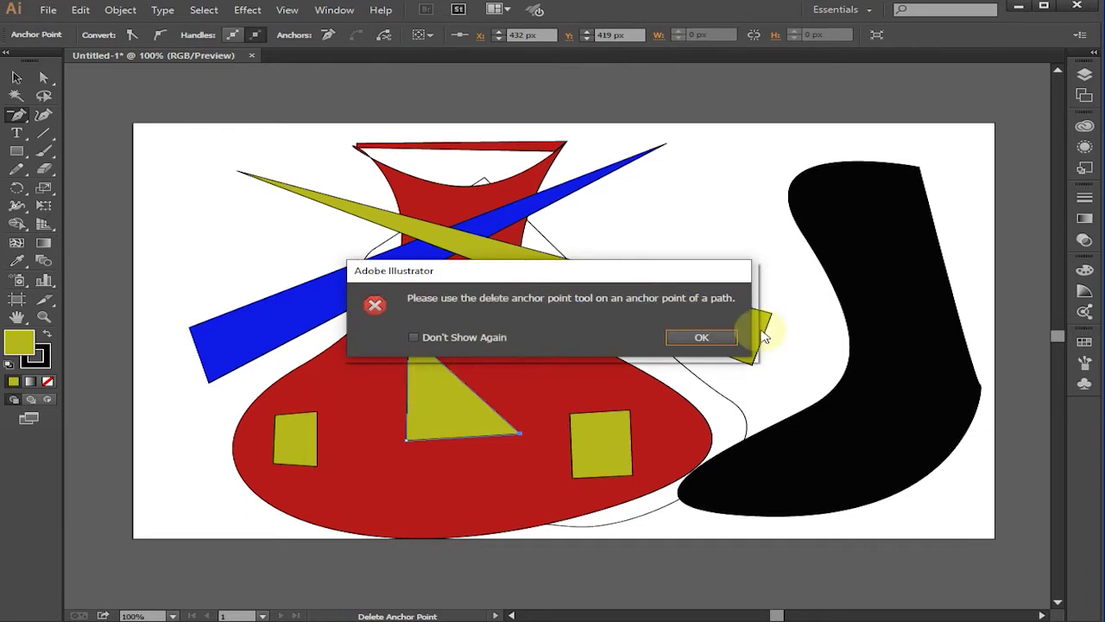
click(699, 336)
Step: Turn the small left yellow patch into a triangle by deleting its upper-right anchor point
click(16, 77)
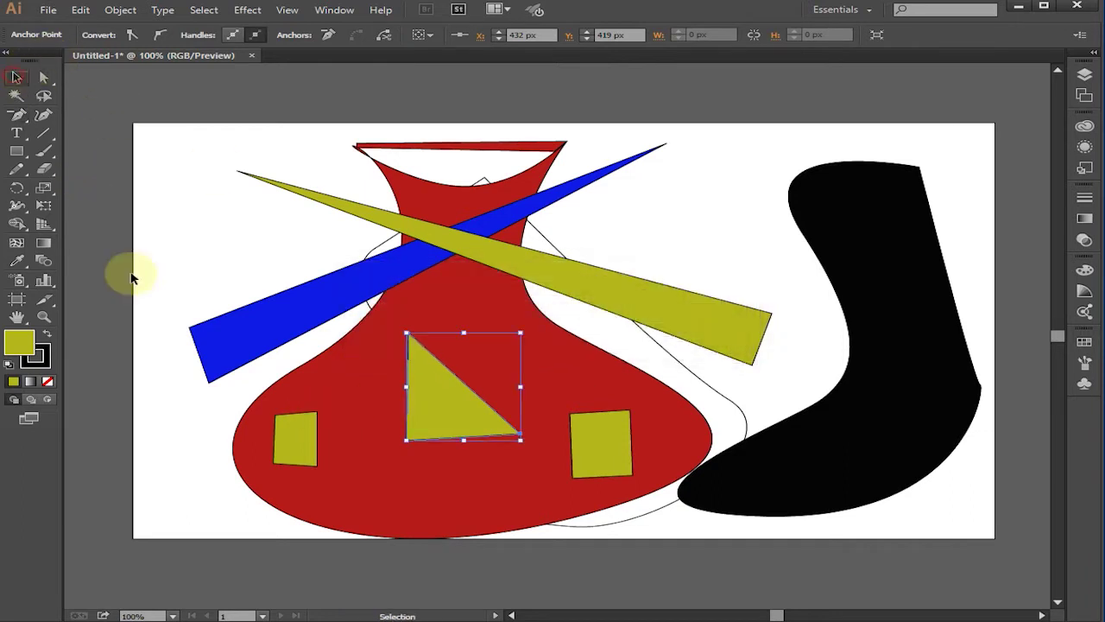
click(293, 430)
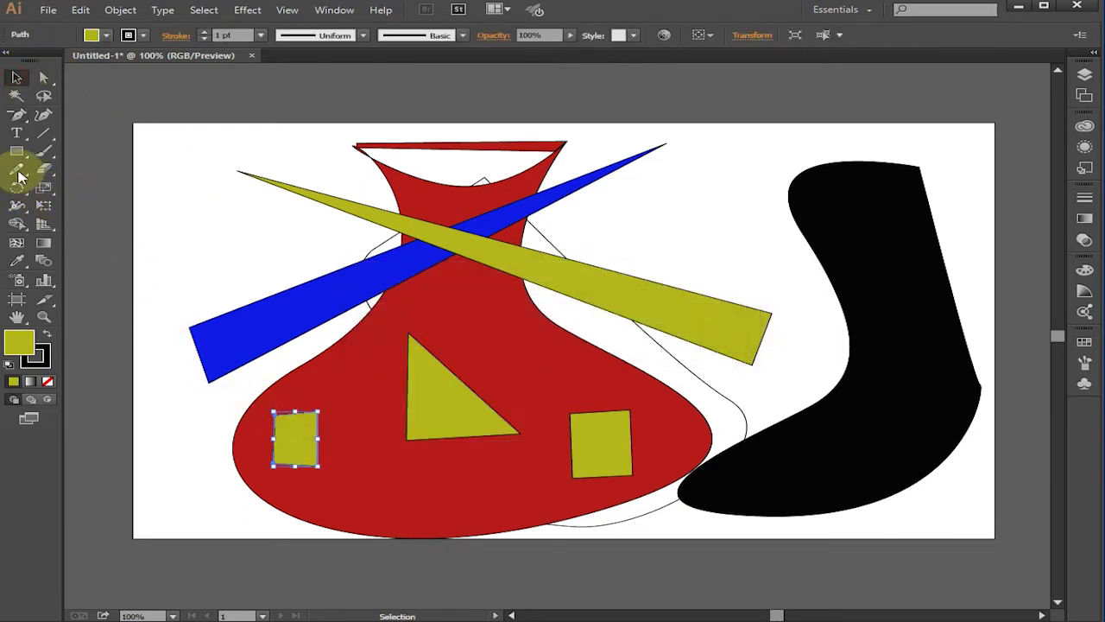
click(17, 119)
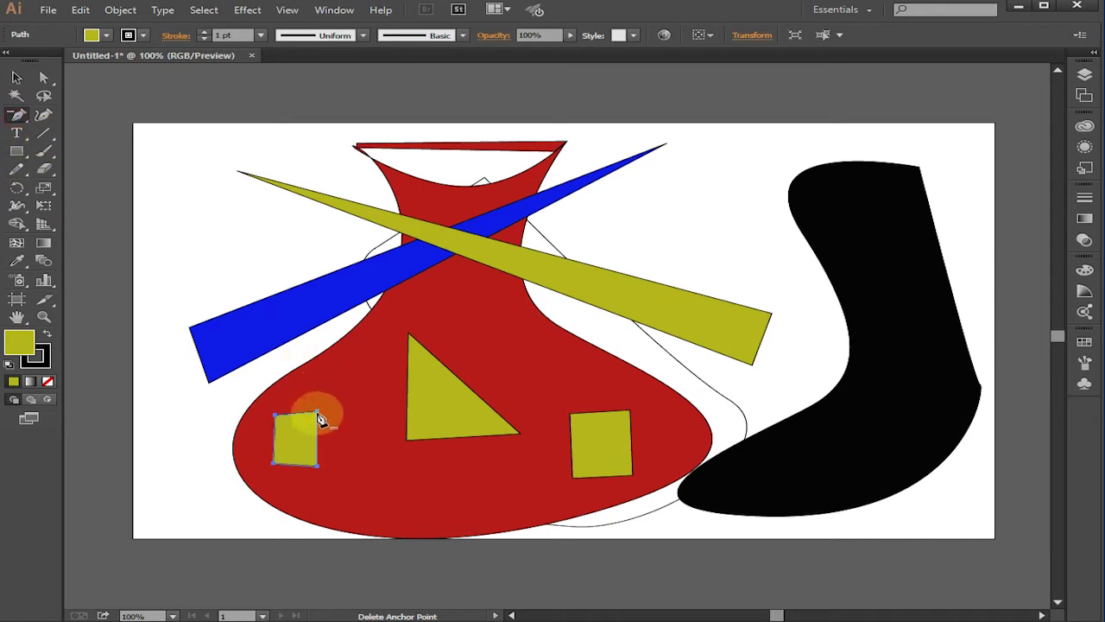
click(320, 420)
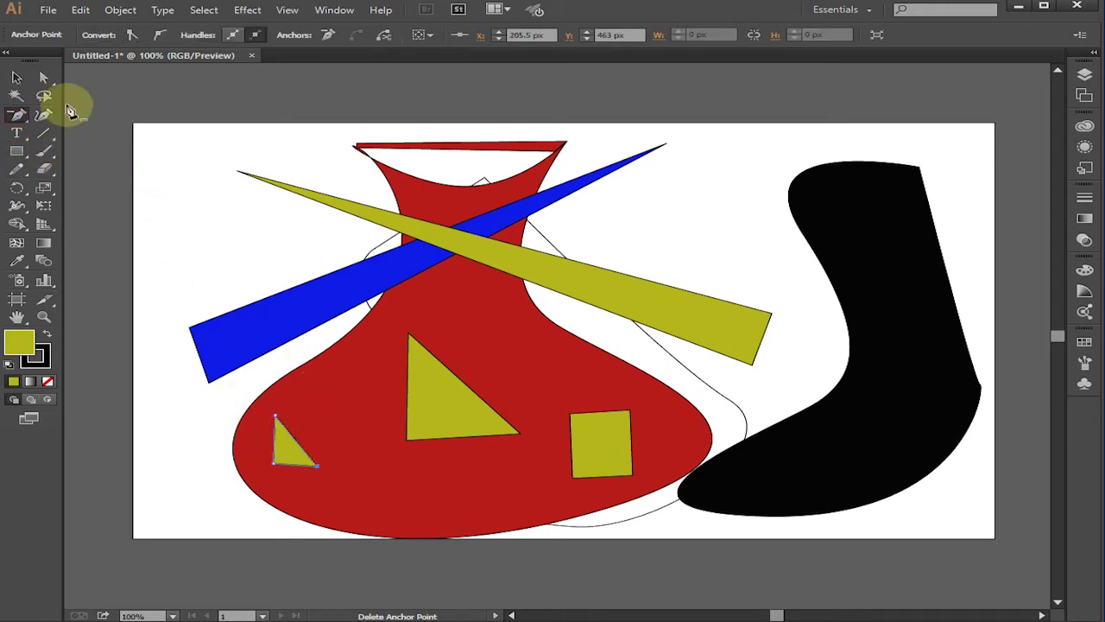
Step: Delete the upper-right anchor point of the yellow patch on the vase's right side, making it a triangle
click(17, 77)
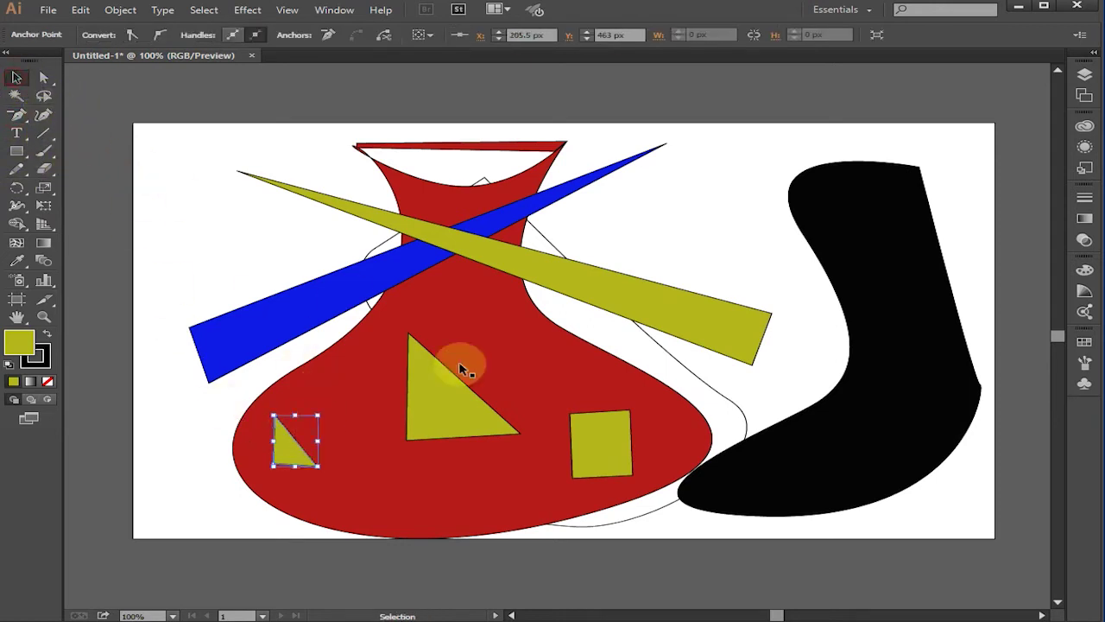
click(572, 437)
click(19, 119)
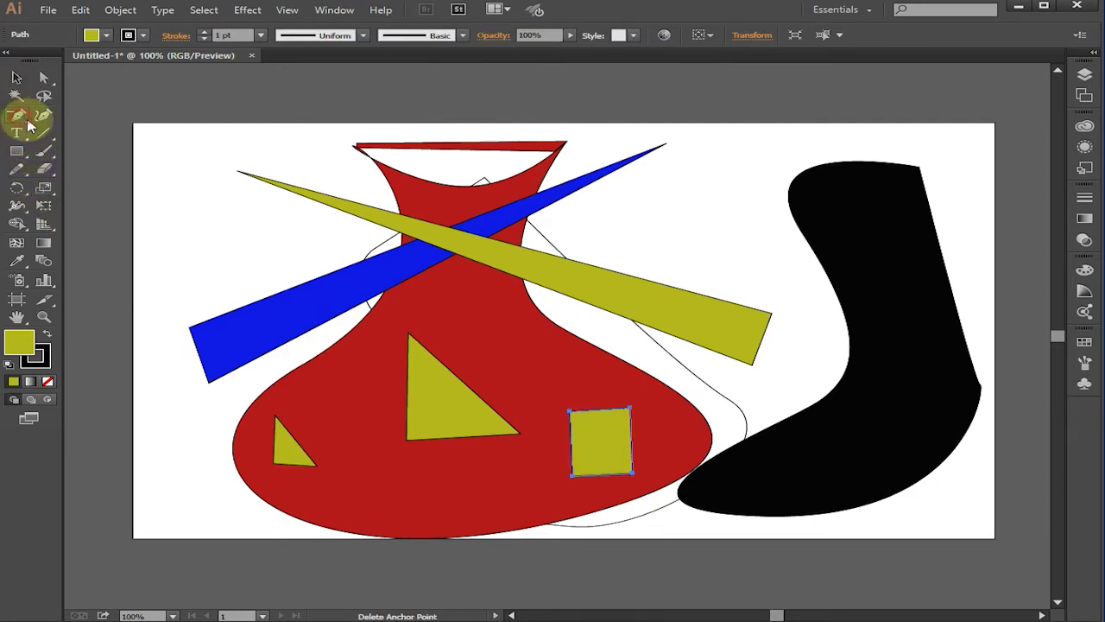
click(627, 411)
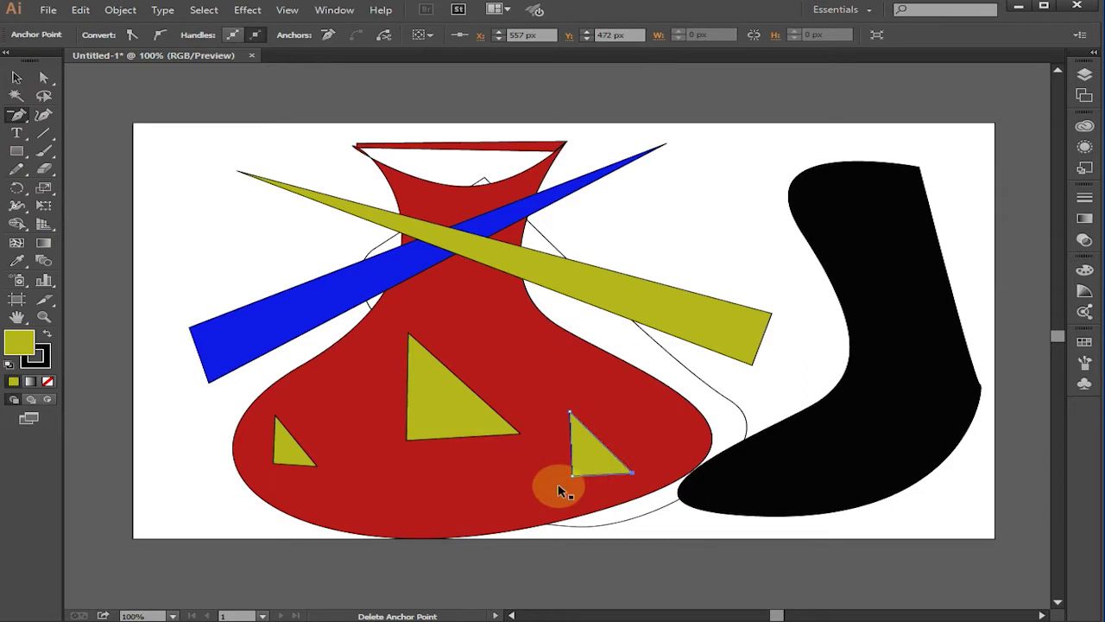
Step: Undo the anchor point deletions on the three yellow patches
key(ctrl+z)
key(ctrl+z)
key(ctrl+z)
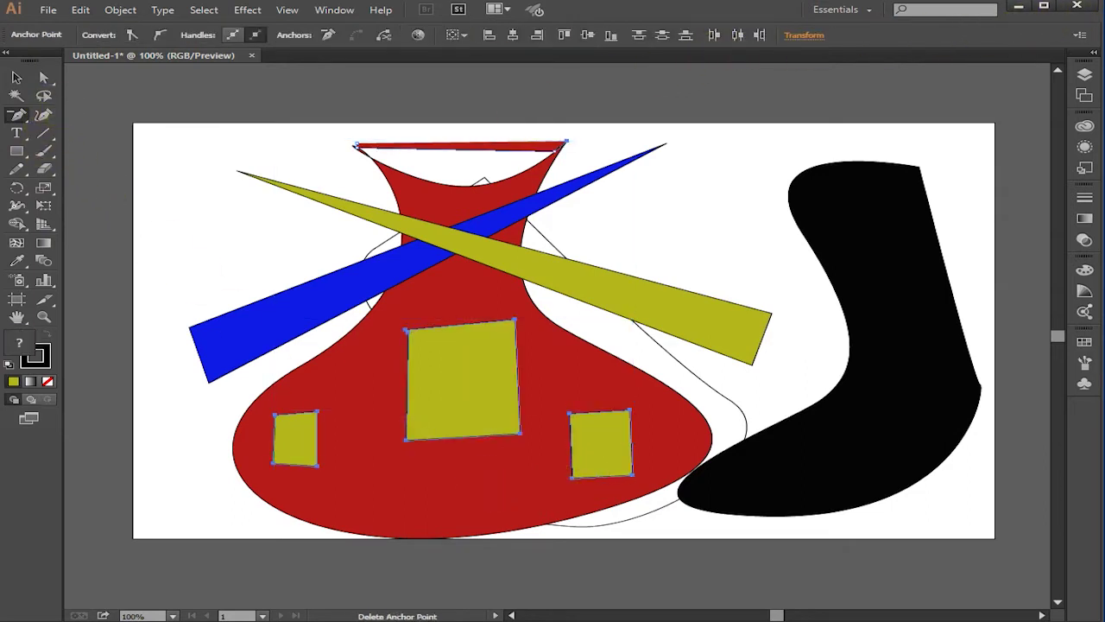
Step: Clear the selection and use the Magic Wand to select the red vase, then the yellow shapes, by matching fill
key(a)
key(ctrl+shift+a)
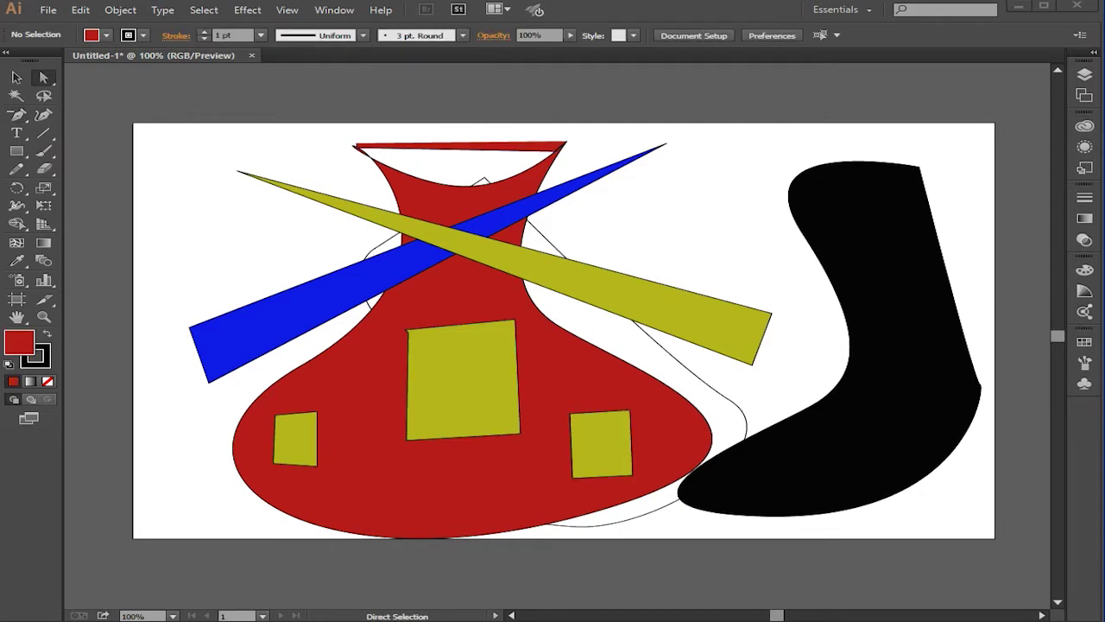
key(y)
click(462, 232)
key(ctrl+shift+a)
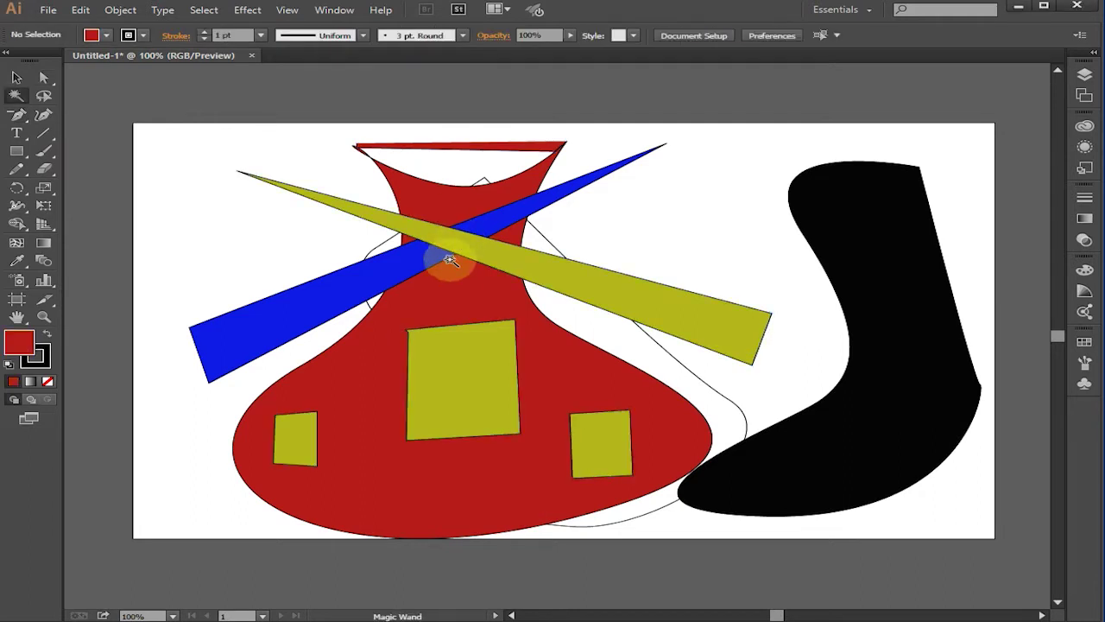
click(462, 202)
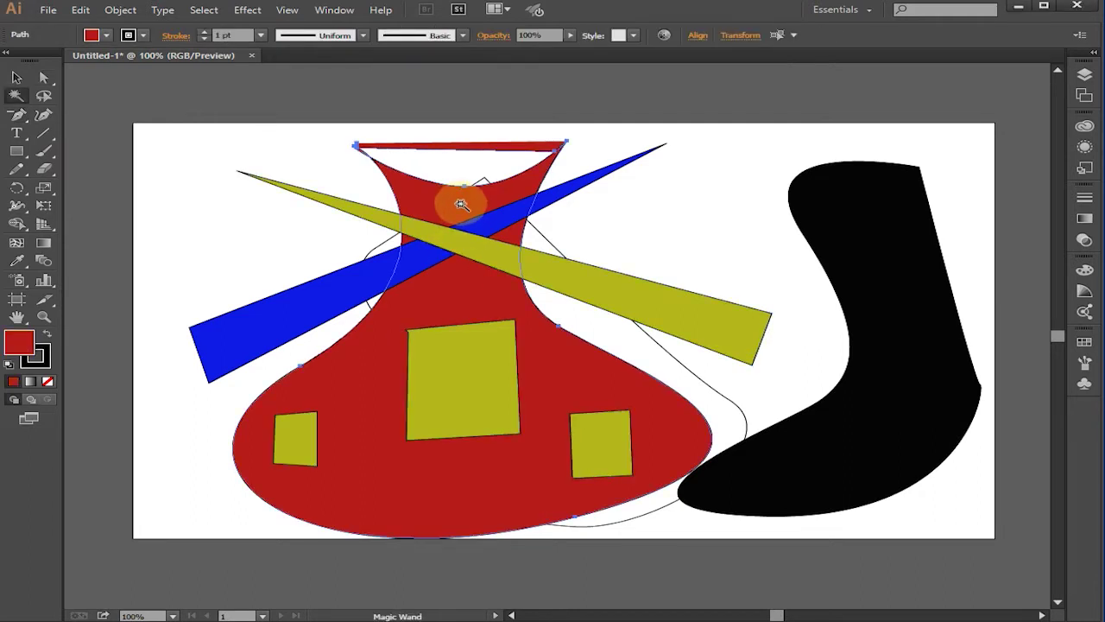
click(484, 254)
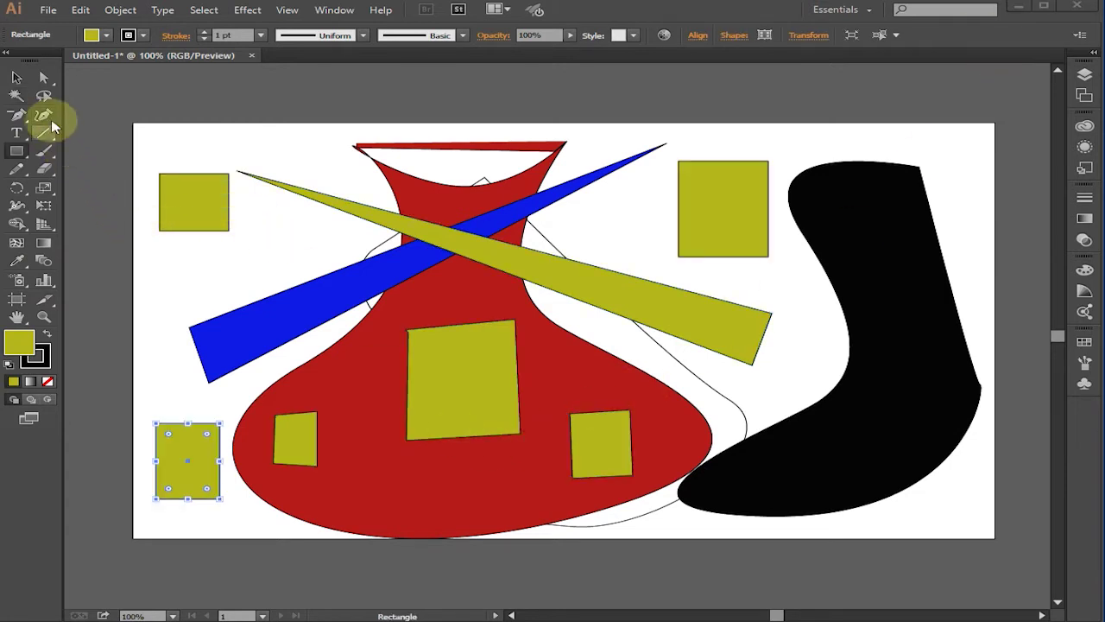
Step: Select all same-coloured shapes with the Magic Wand, sampling a yellow, a magenta, a dark blue and again a yellow shape in turn
click(17, 95)
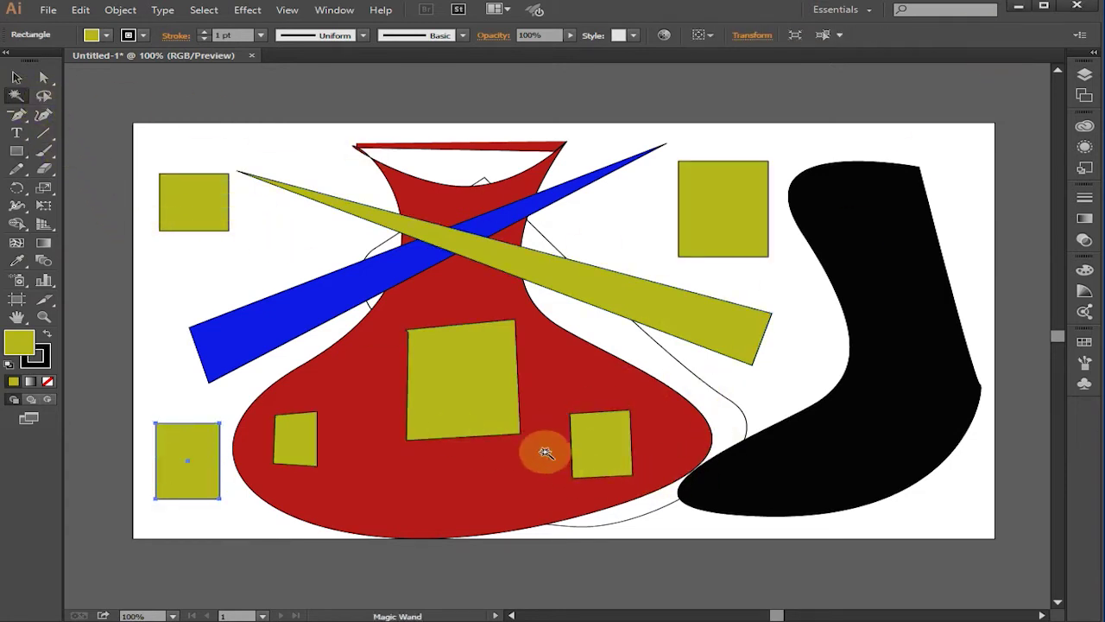
click(469, 371)
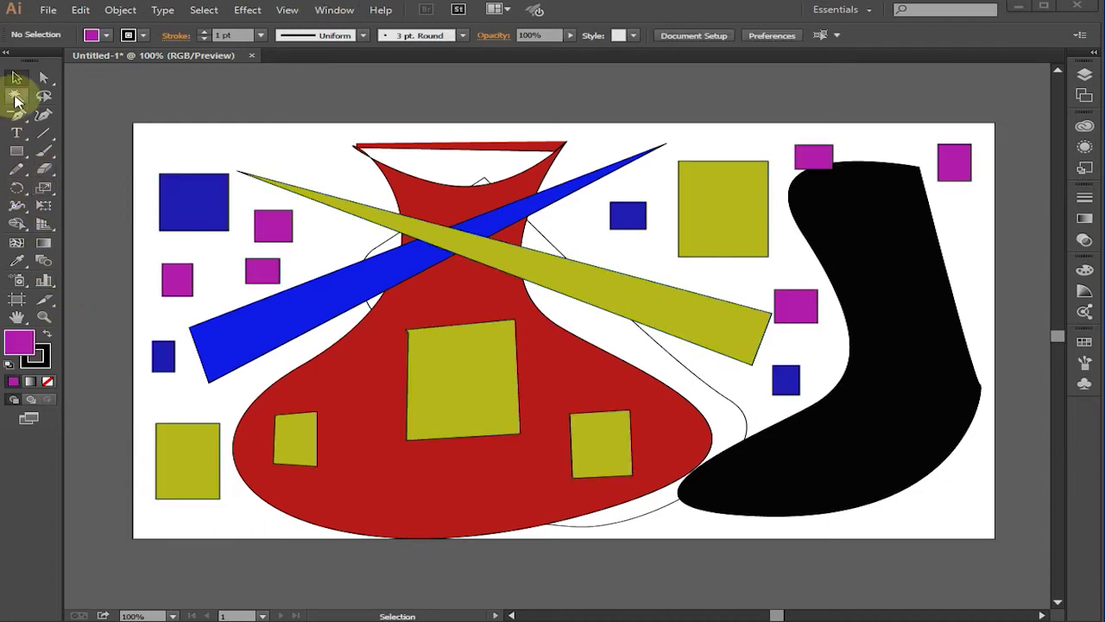
click(16, 97)
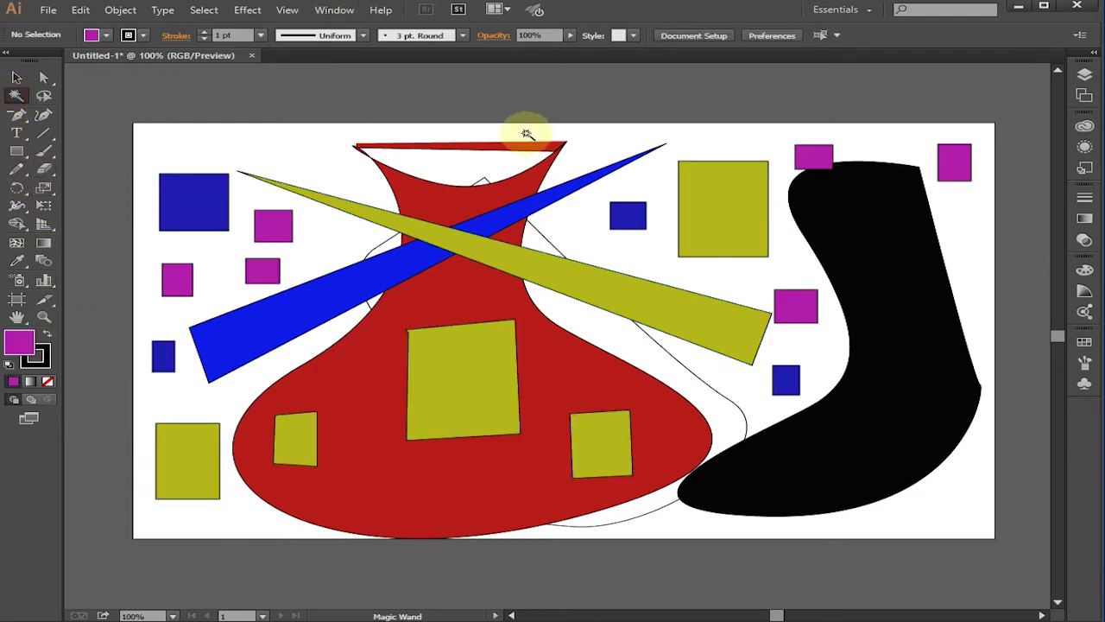
click(277, 232)
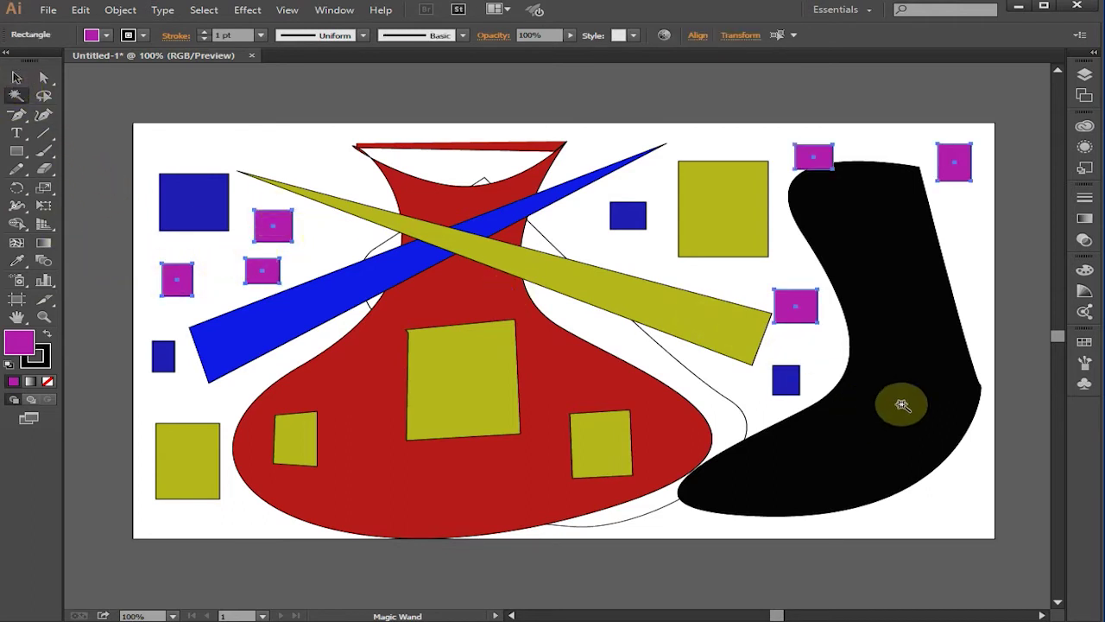
click(639, 218)
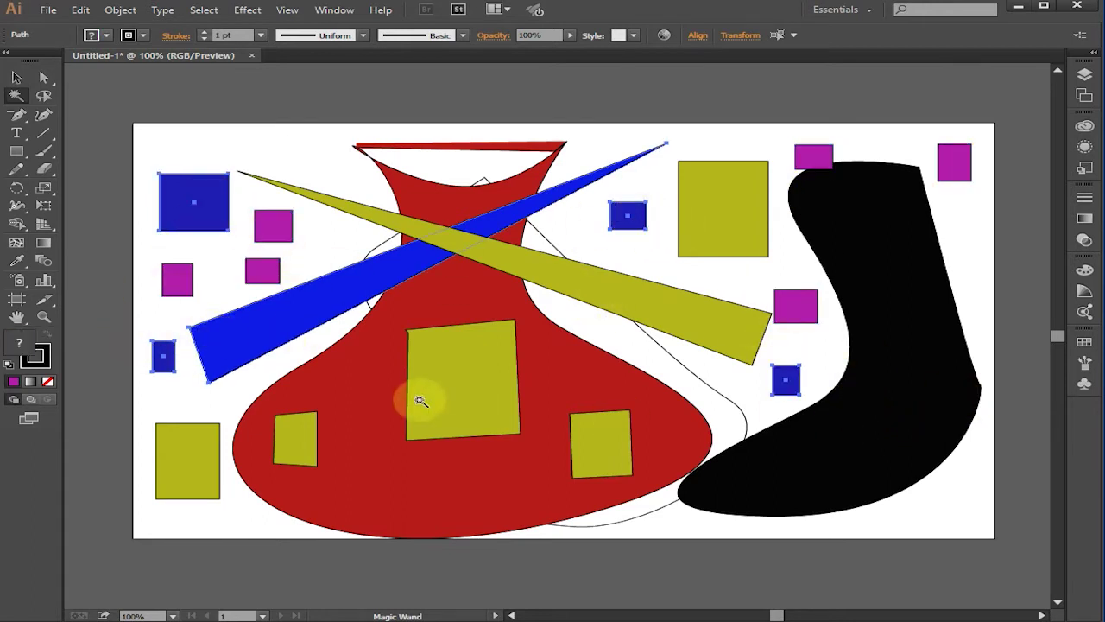
click(727, 219)
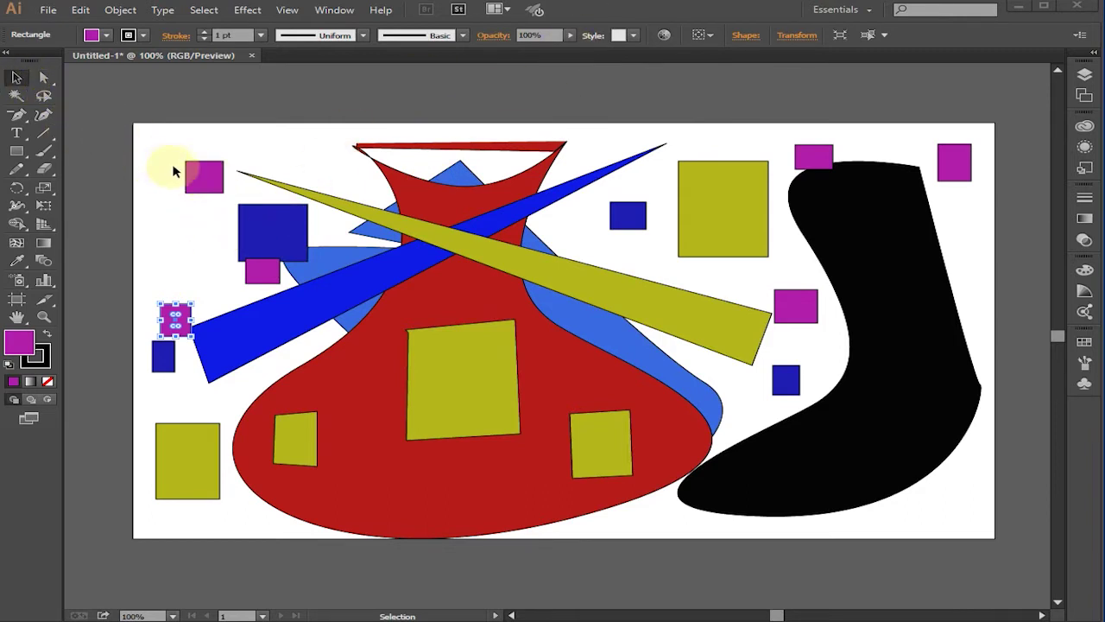
Step: Reposition the dark blue and magenta squares near the artboard's left side and move the lower yellow rectangle partly over its left edge
drag(262, 230, 171, 215)
drag(177, 316, 183, 278)
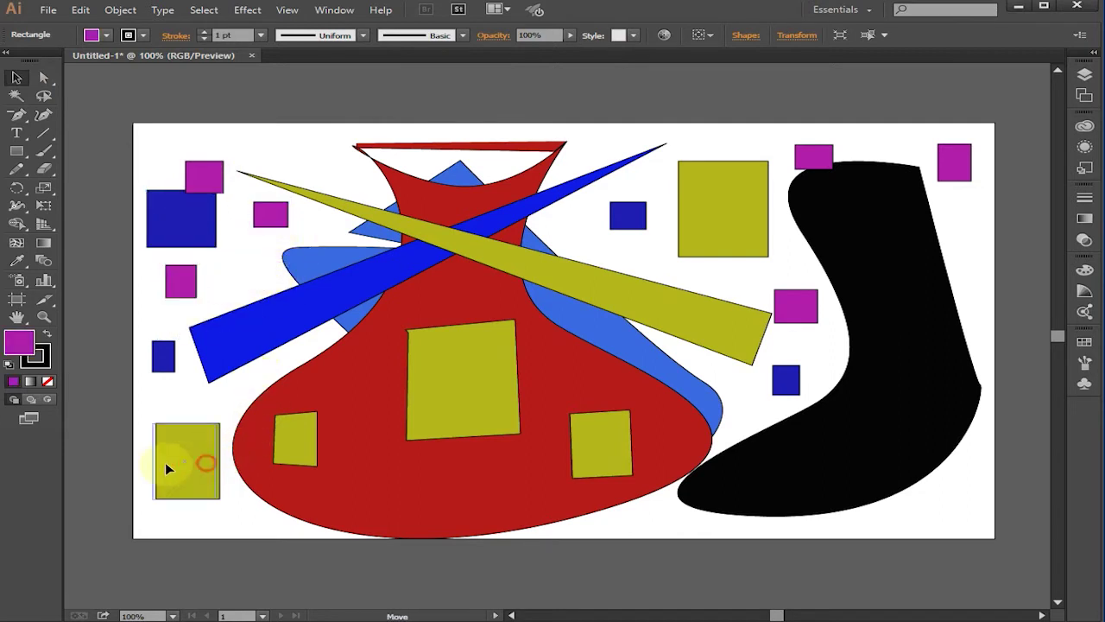
drag(173, 467, 133, 468)
Step: Move the large central yellow patch down to the vase's base, the large yellow square up and left, and the black shape down and right
drag(458, 394, 454, 500)
drag(761, 205, 741, 185)
drag(864, 210, 907, 241)
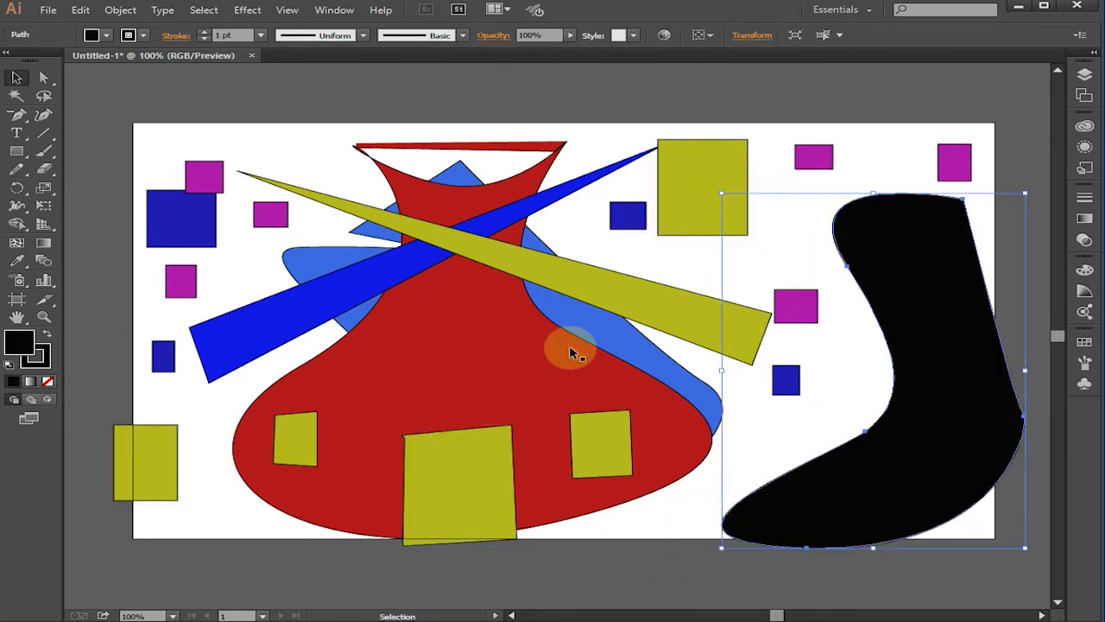
Step: Shift the whole light blue shape behind the vase slightly left and down with Direct Selection
click(590, 315)
key(a)
drag(375, 210, 312, 234)
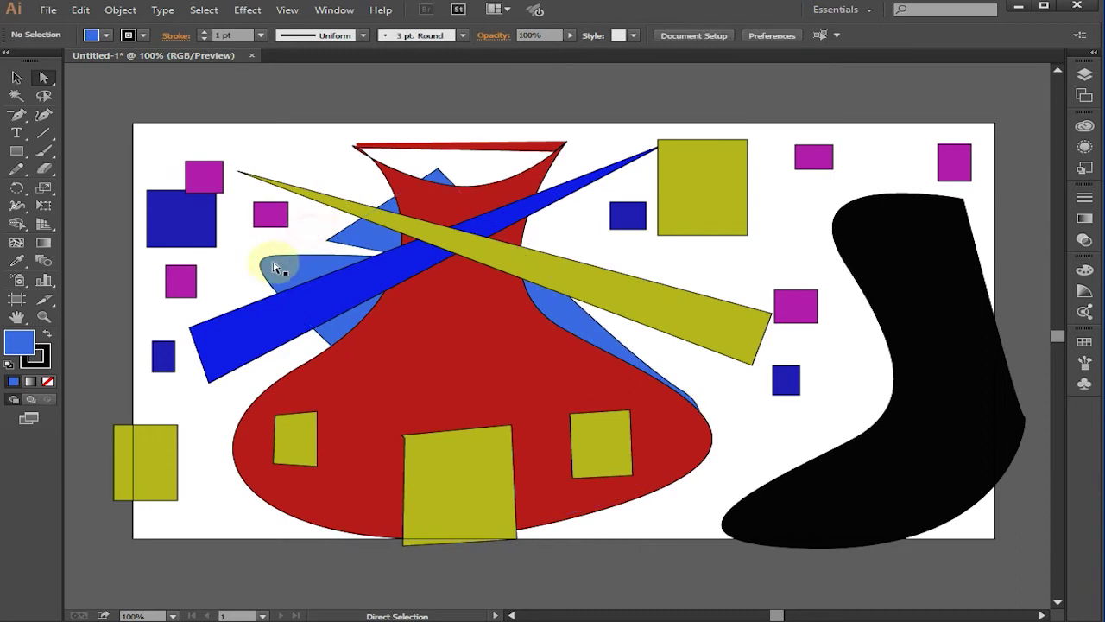
Step: Reshape the light blue shape's left curve through its anchor point and handles, and move its top corner point to the right
click(264, 261)
drag(194, 260, 226, 299)
mouse_move(266, 332)
mouse_down()
mouse_move(291, 334)
mouse_move(264, 340)
mouse_up()
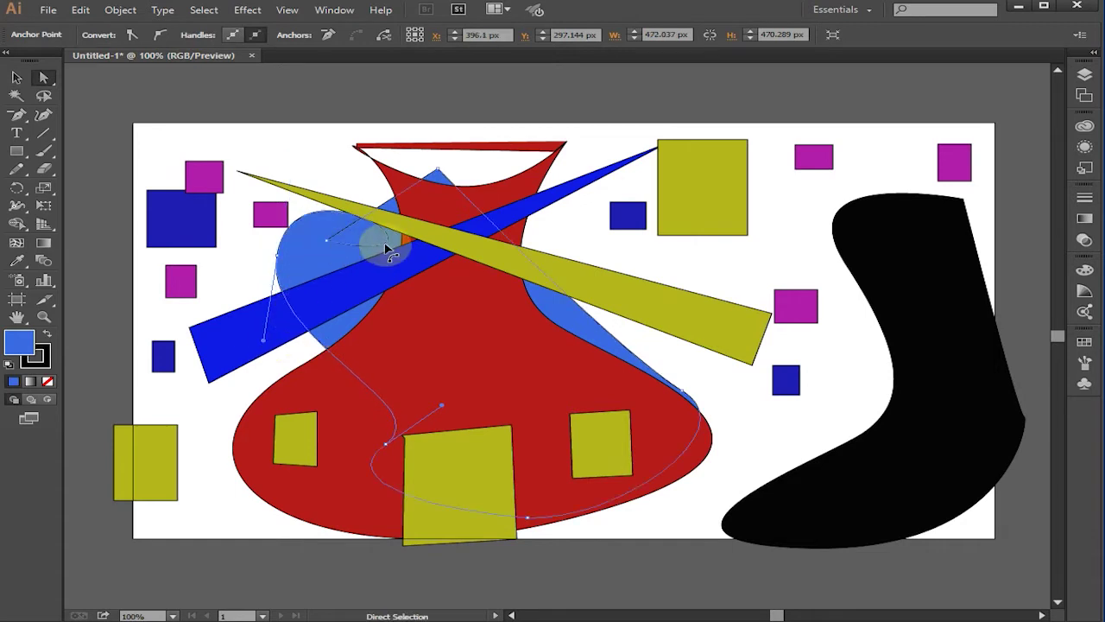
drag(439, 171, 497, 161)
Step: Select the upper-left magenta and dark blue squares together, marquee-select the shapes across the lower artboard, and clear the selection
click(13, 80)
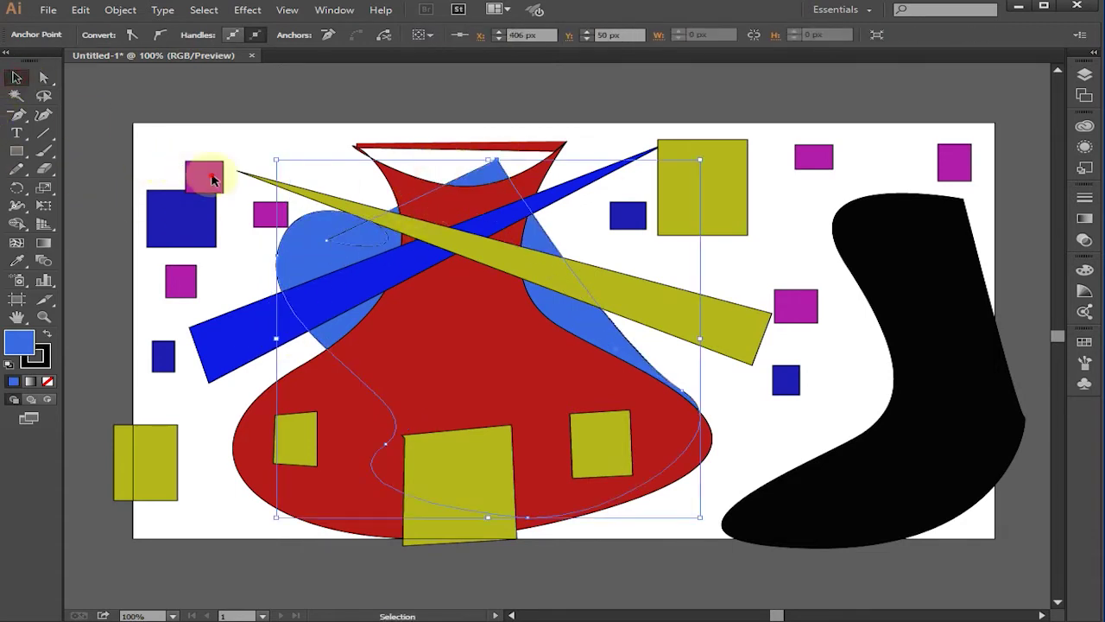
click(204, 175)
shift+click(197, 240)
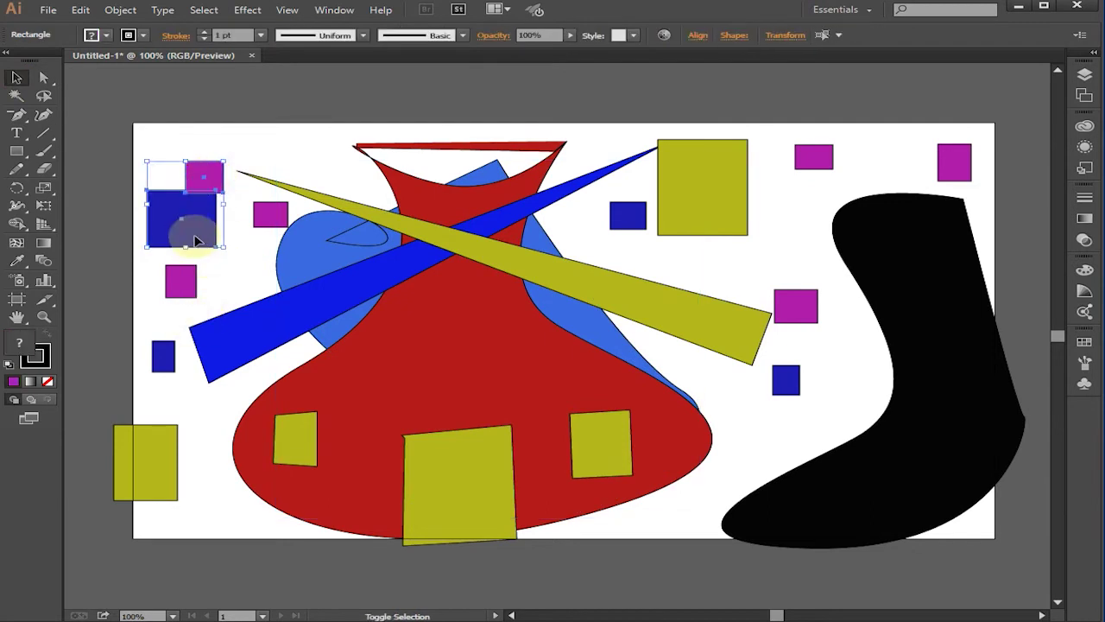
drag(143, 278, 757, 499)
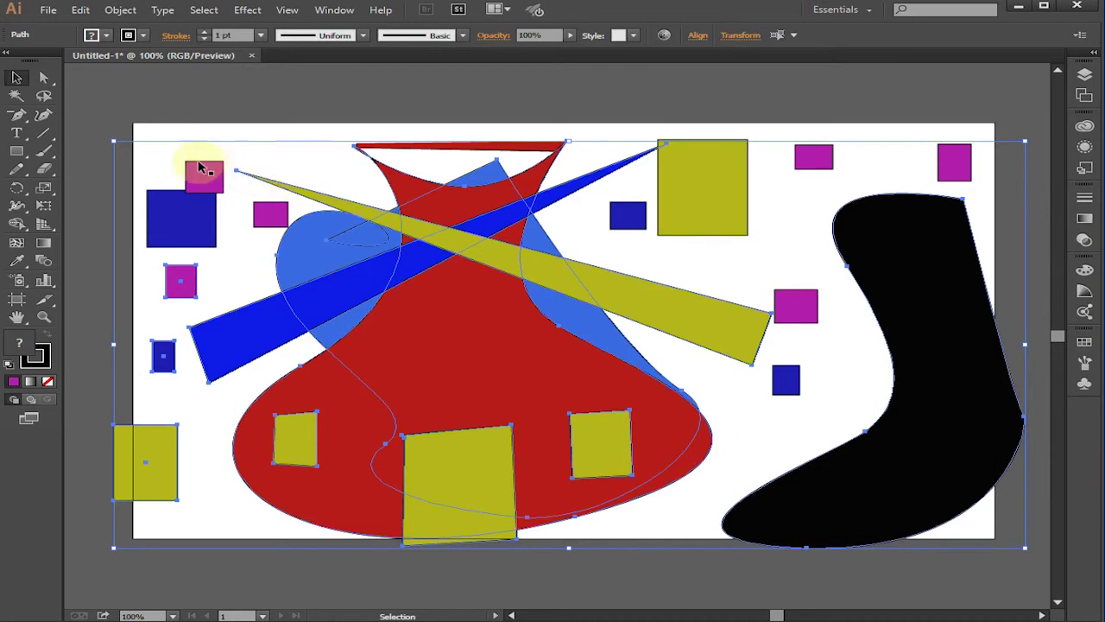
click(182, 131)
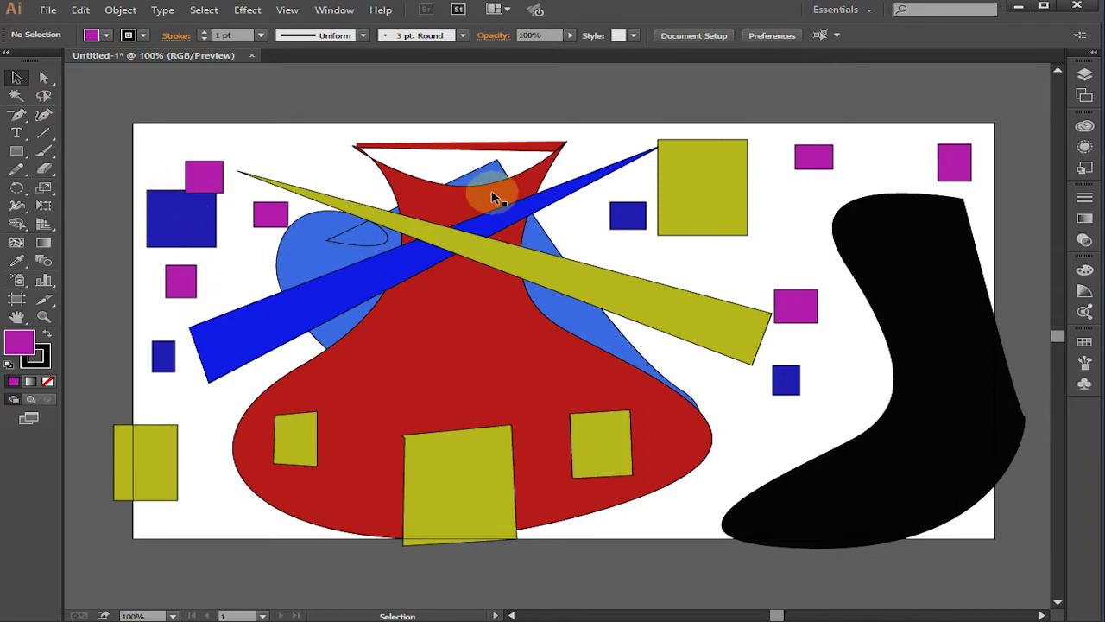
Step: Delete the large yellow square at the upper right of the vase
click(722, 189)
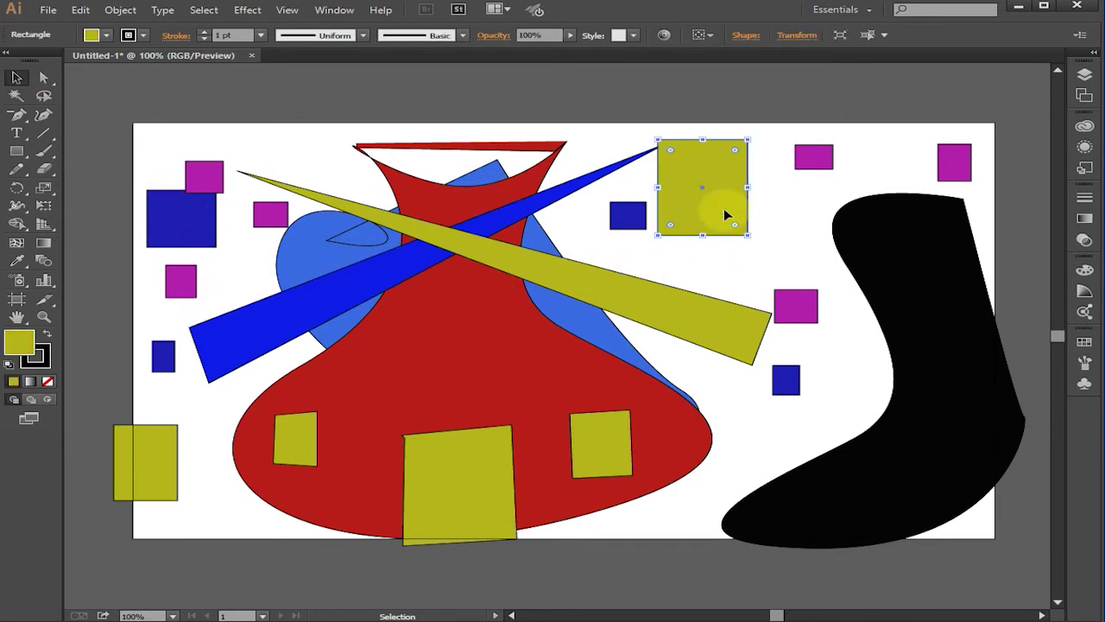
key(Delete)
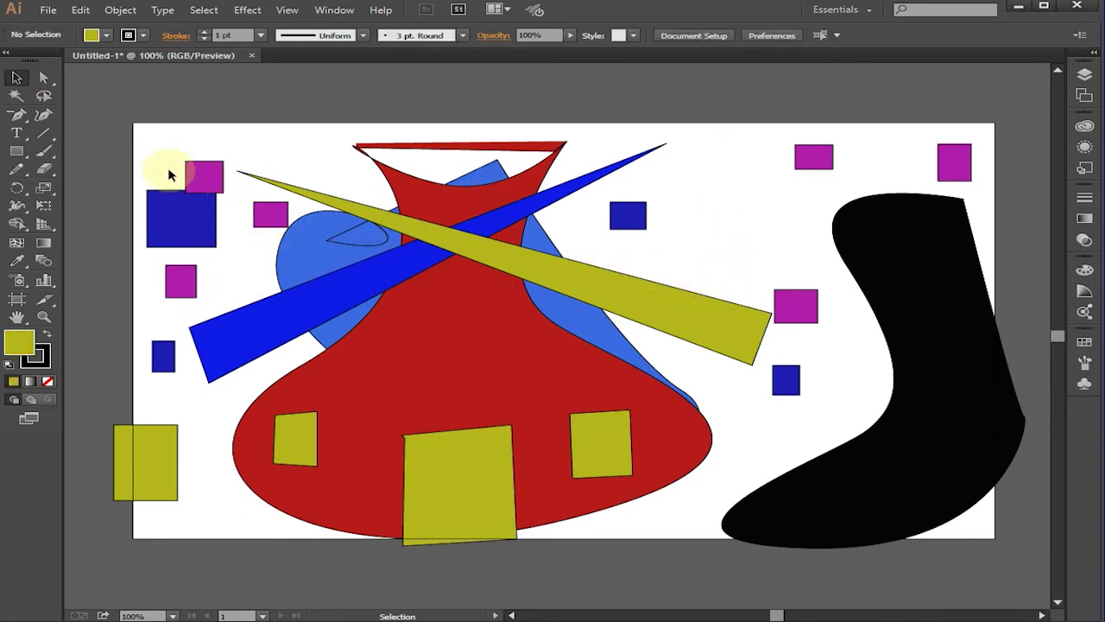
Step: Reshape the left magenta square by stretching its lower-right corner to the small yellow patch and moving its upper-left corner across to the right
click(50, 79)
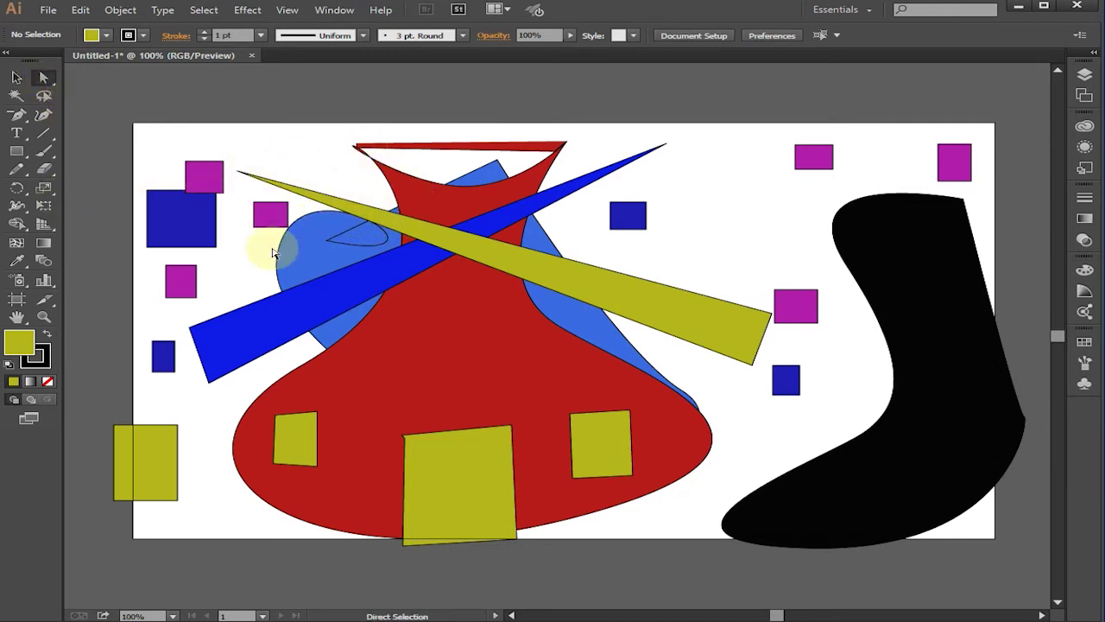
drag(299, 420, 292, 411)
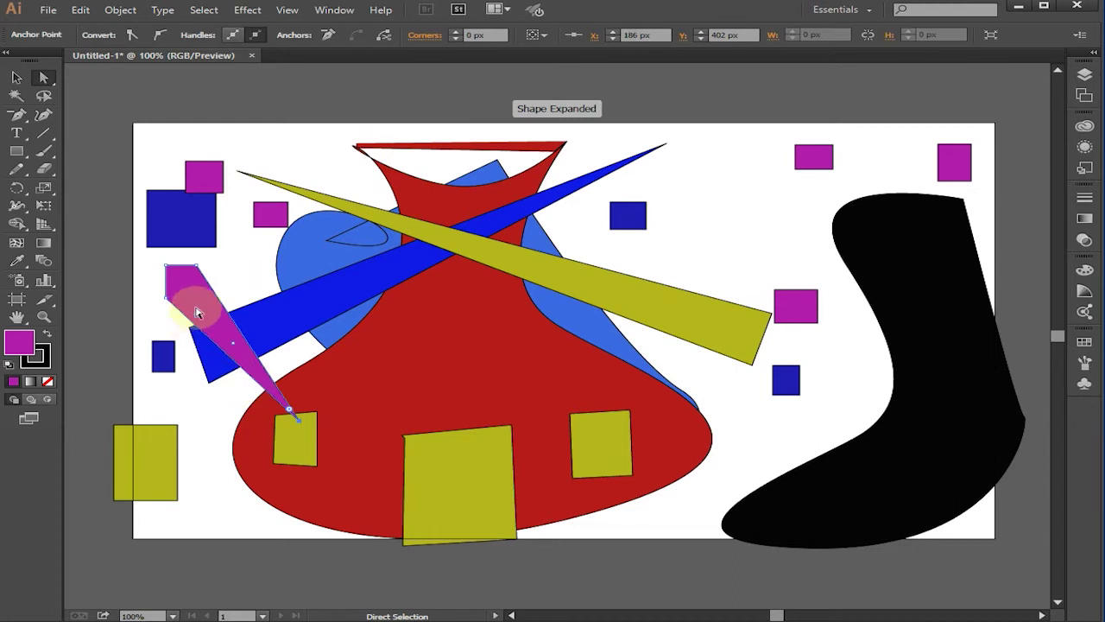
drag(168, 270, 145, 303)
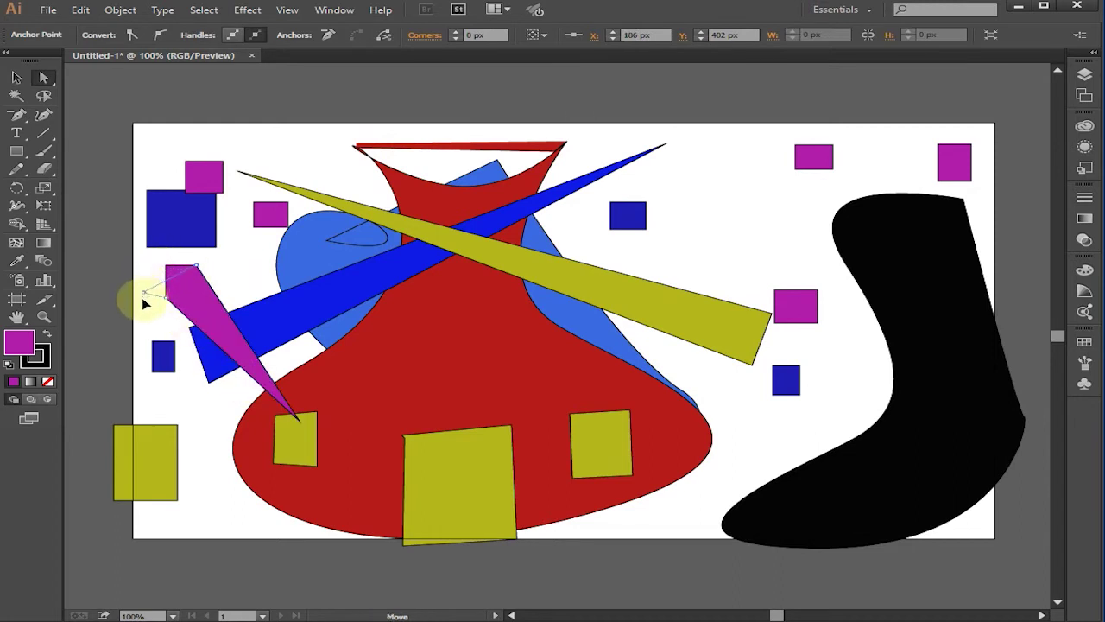
drag(152, 263, 240, 248)
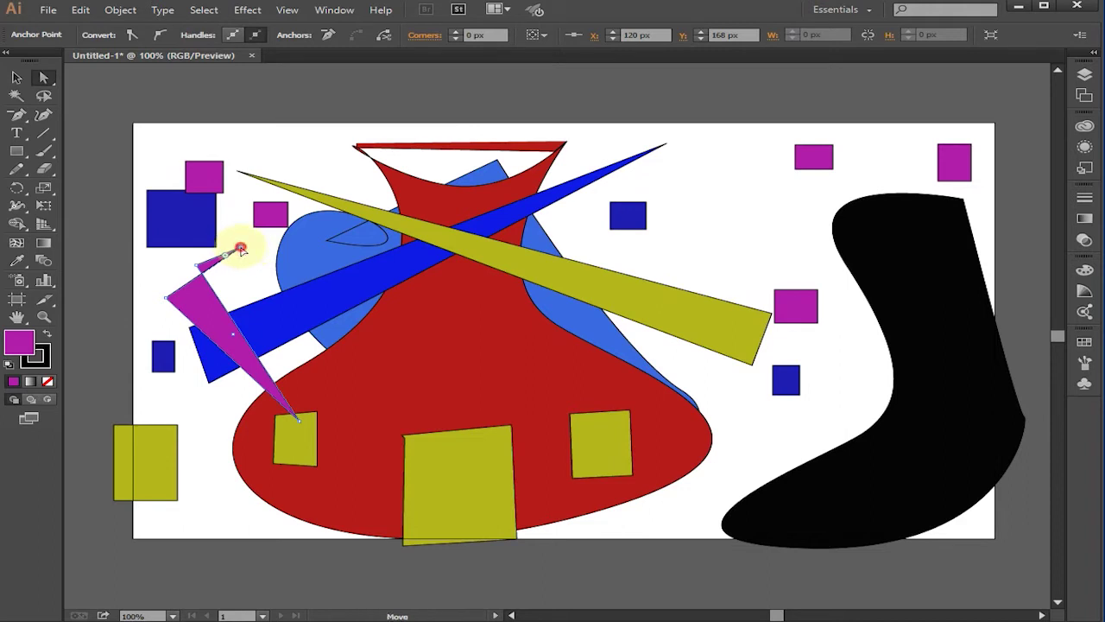
drag(260, 274, 259, 272)
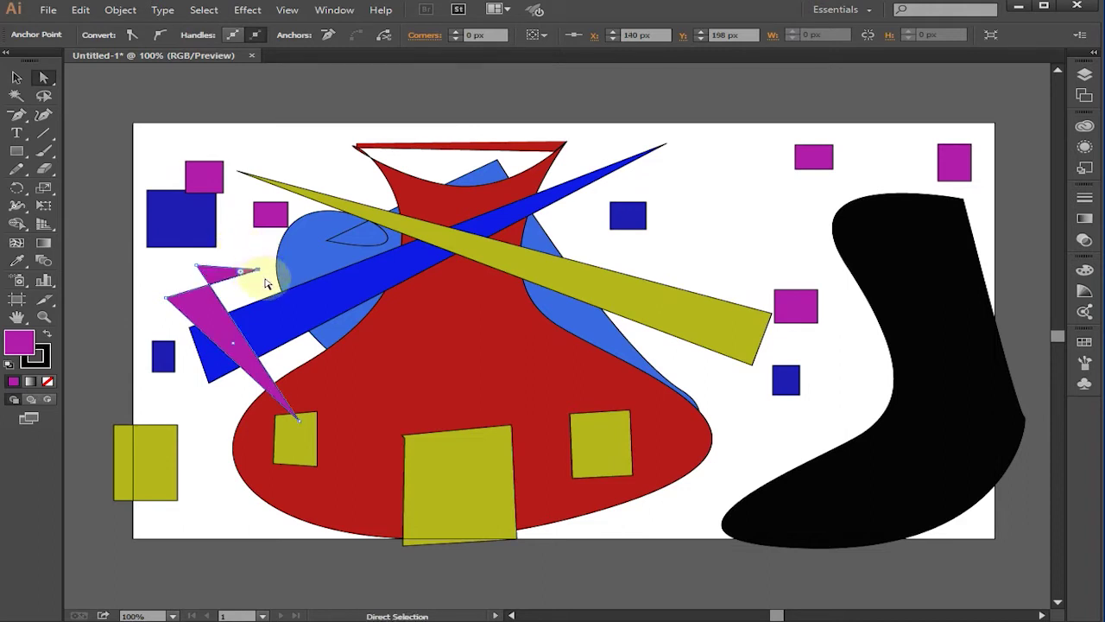
Step: Move the long yellow wedge up slightly and round its pointed tip with a corner radius of 3.81 px
click(320, 195)
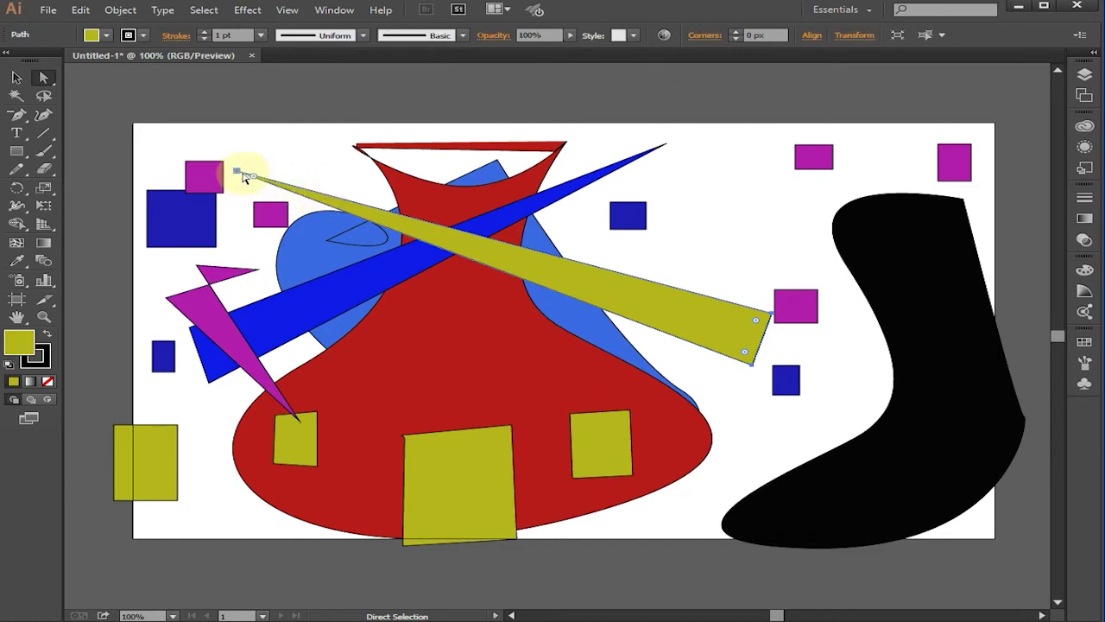
mouse_move(242, 175)
mouse_down()
mouse_move(239, 183)
mouse_move(257, 165)
mouse_up()
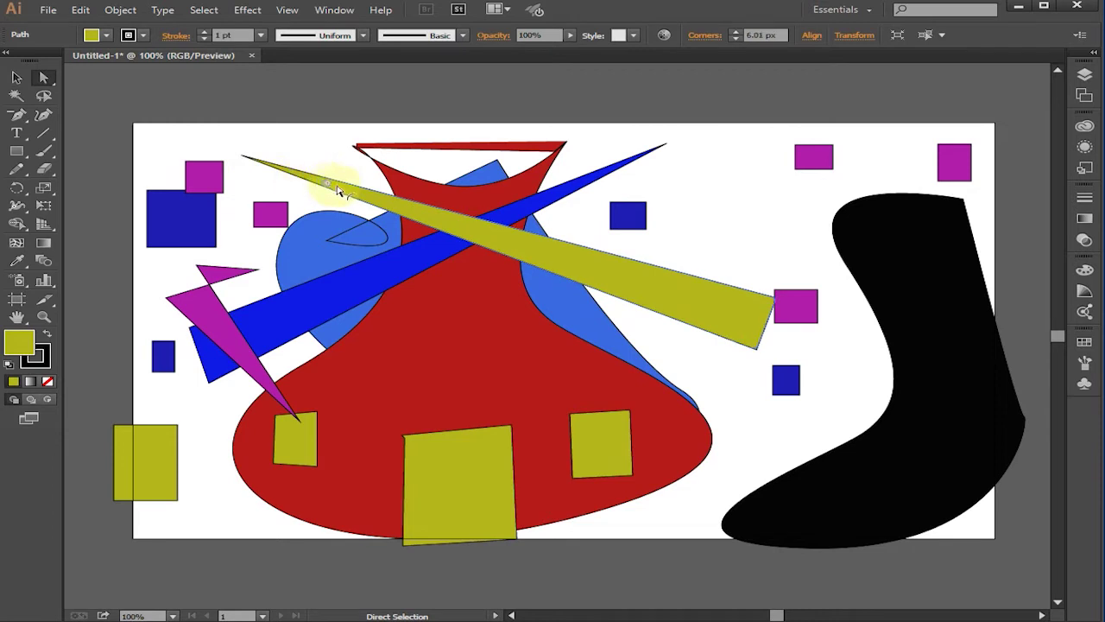
drag(359, 215, 289, 191)
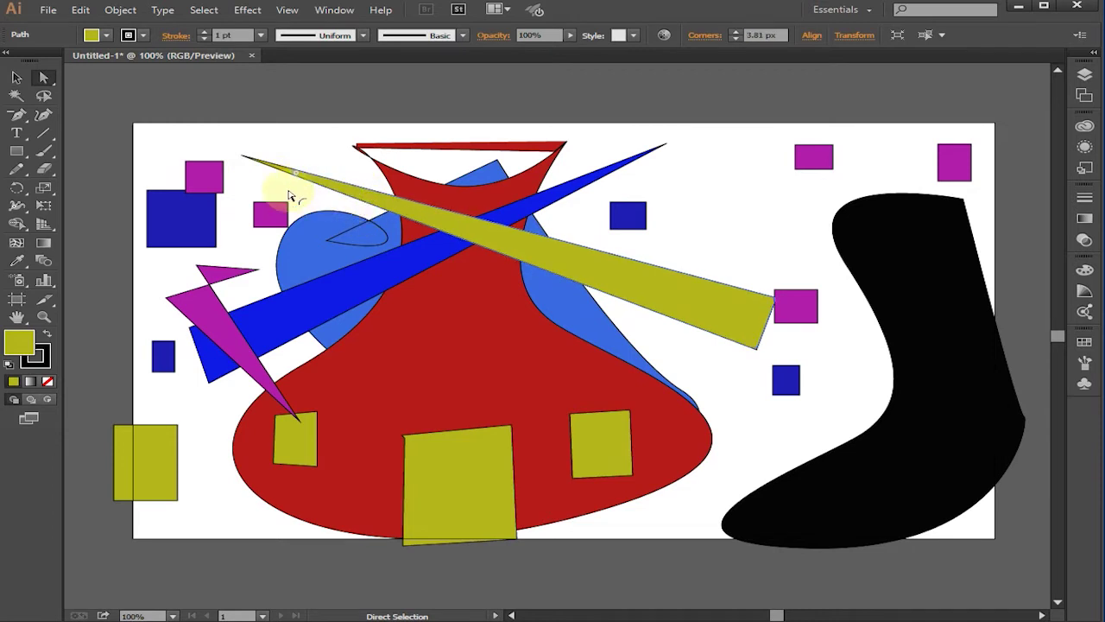
Step: Select the anchor points around the vase's mouth and wedges with a marquee, move them left together, and clear the selection
drag(304, 132, 595, 184)
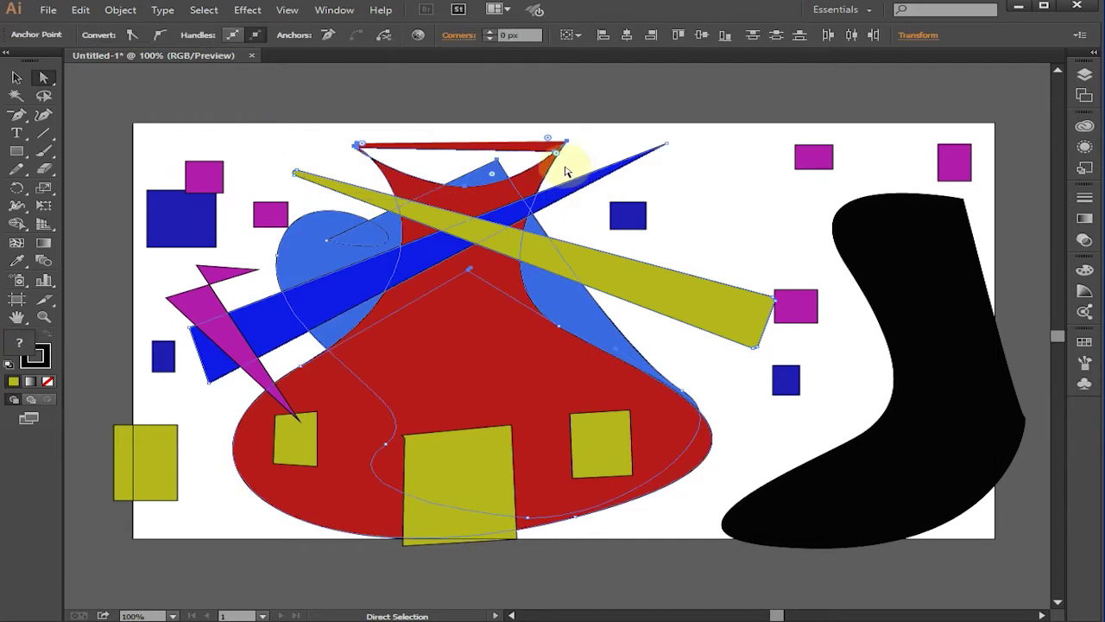
drag(497, 167, 411, 166)
mouse_move(480, 141)
mouse_down()
mouse_move(562, 141)
mouse_move(474, 153)
mouse_up()
click(518, 148)
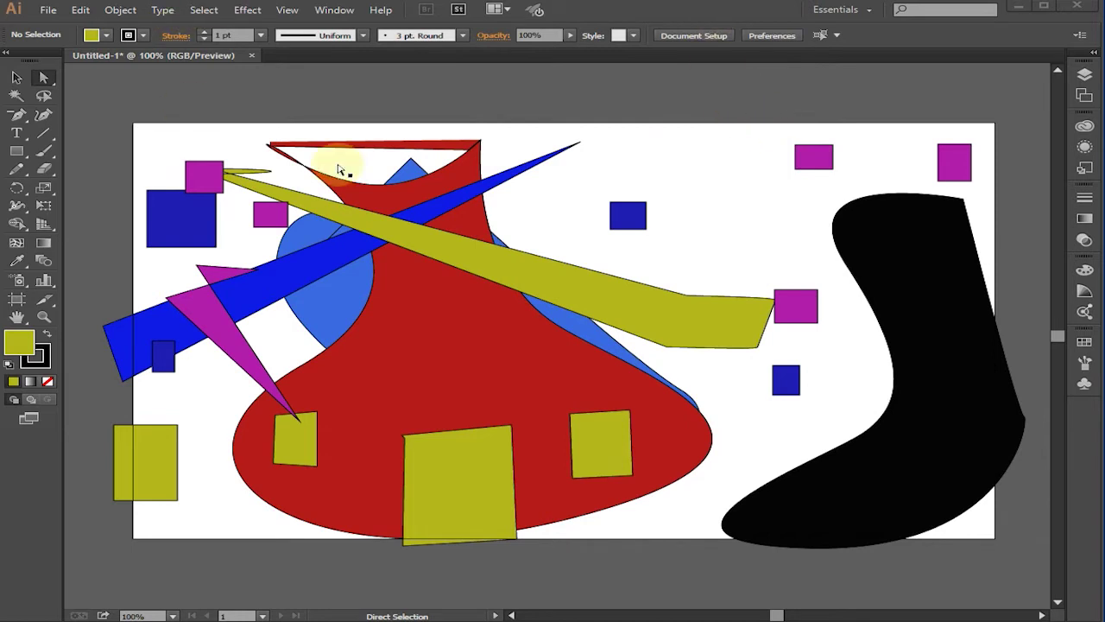
Step: Turn the small dark blue rectangle right of the vase into a trapezoid by raising its top corner points and pulling the upper-right one outward
click(639, 210)
click(603, 185)
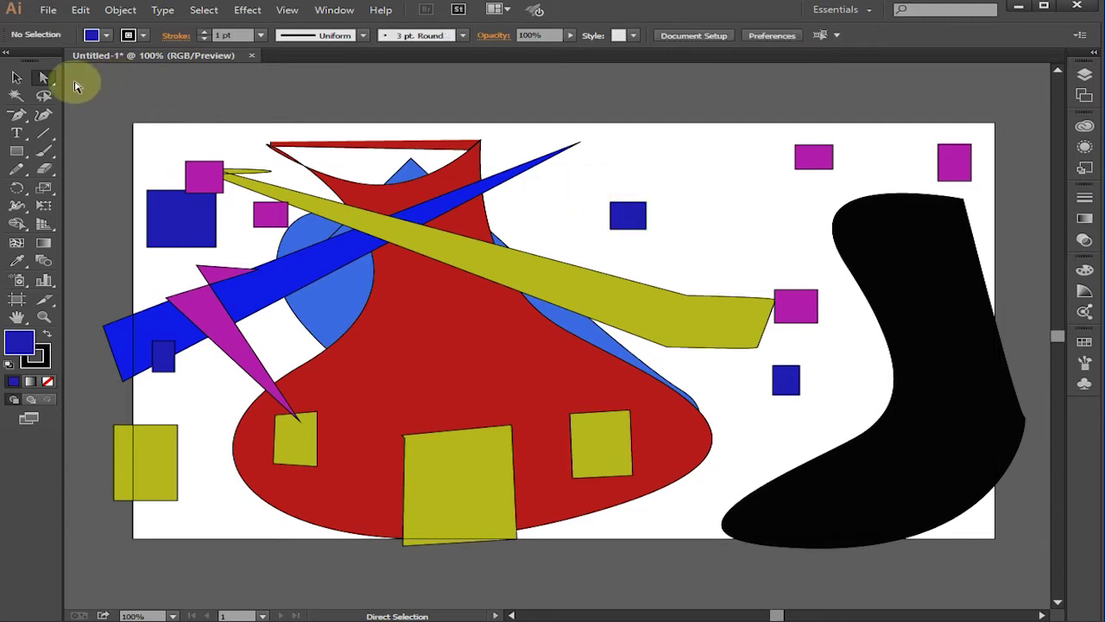
drag(597, 187, 672, 212)
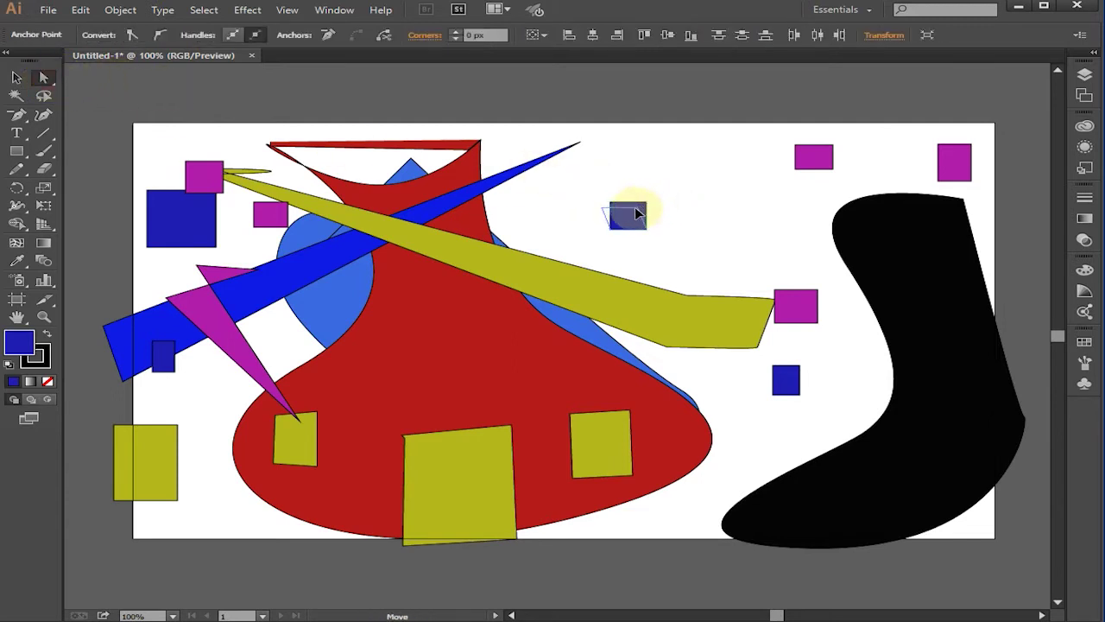
drag(675, 176, 578, 177)
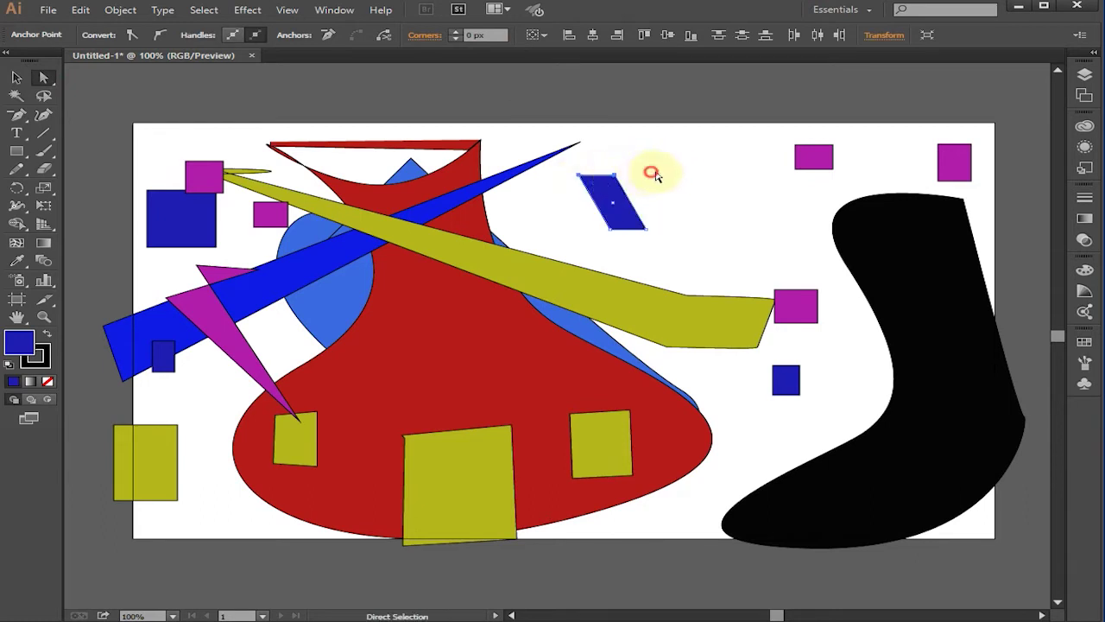
click(654, 174)
drag(649, 197, 628, 184)
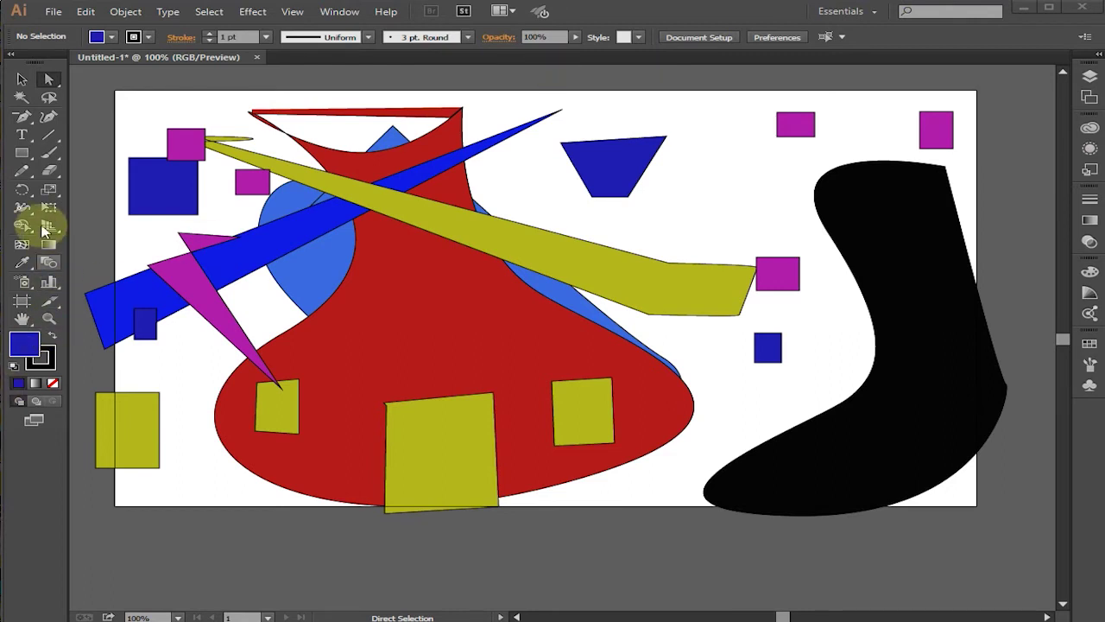
Step: Draw two dark blue rounded rectangles, one overlapping the trapezoid and one between it and the black shape
drag(32, 164, 67, 168)
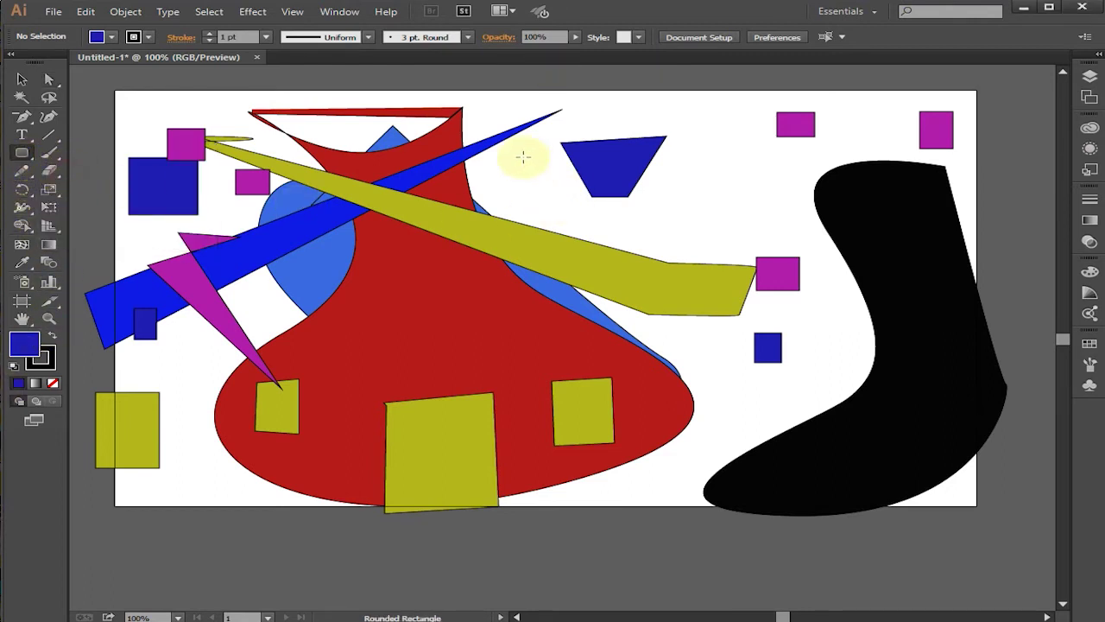
drag(522, 159, 610, 229)
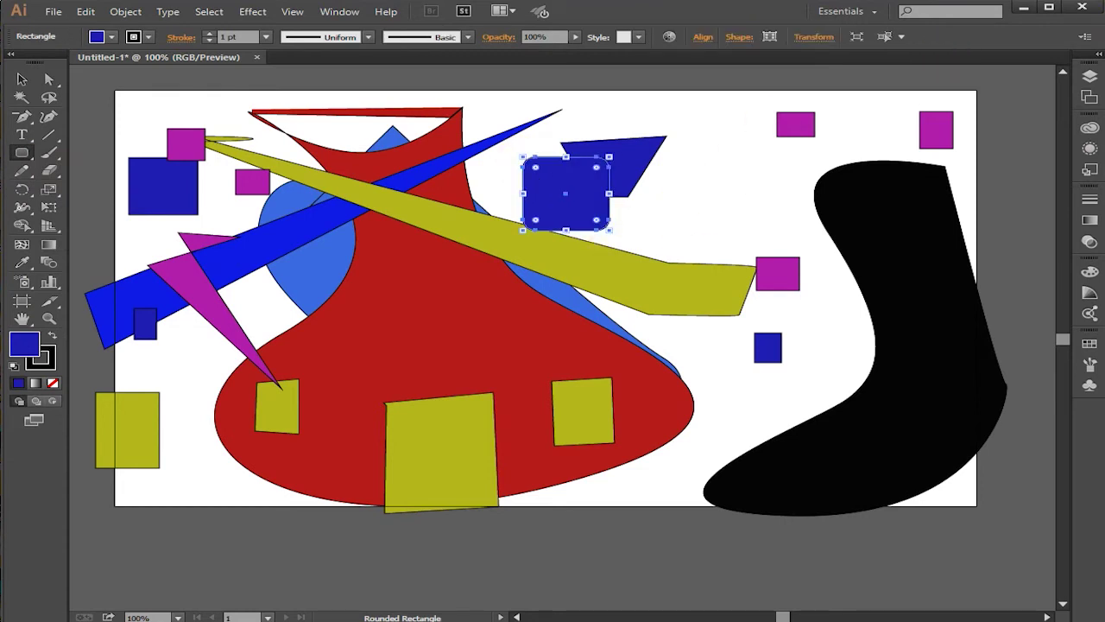
drag(687, 164, 770, 250)
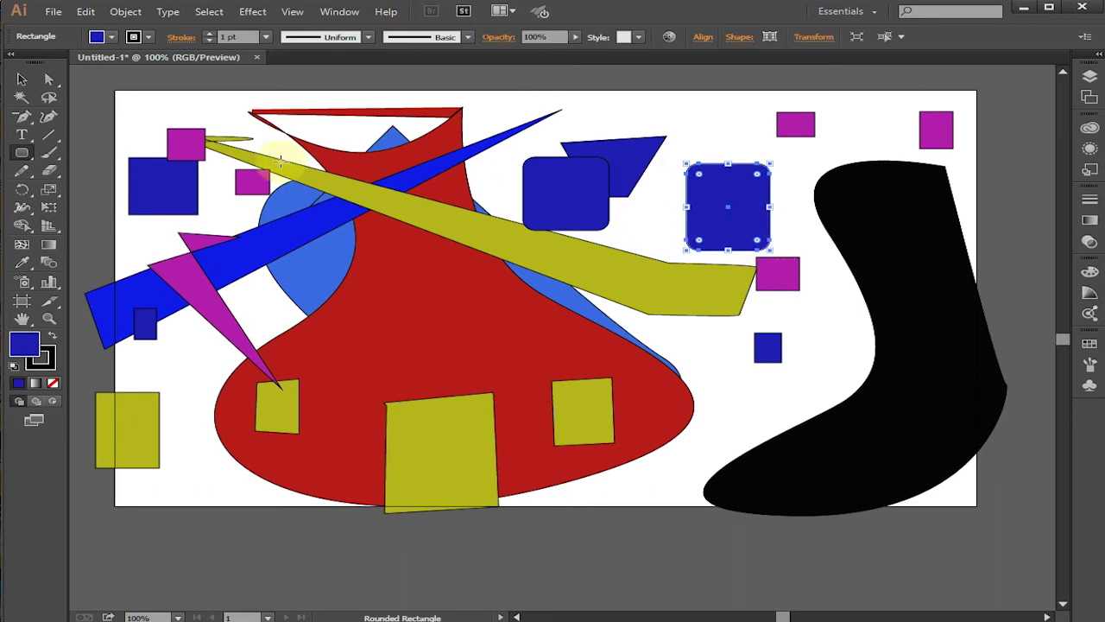
Step: Detach the group of shape tools as a floating palette and place it over the canvas
click(33, 164)
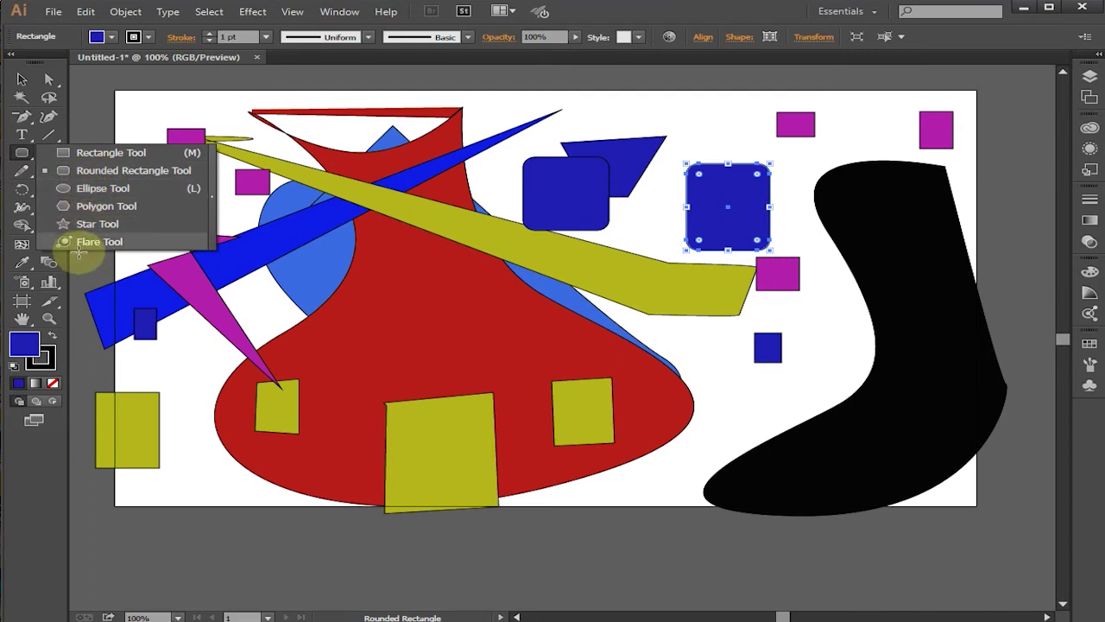
click(213, 201)
drag(110, 160, 231, 177)
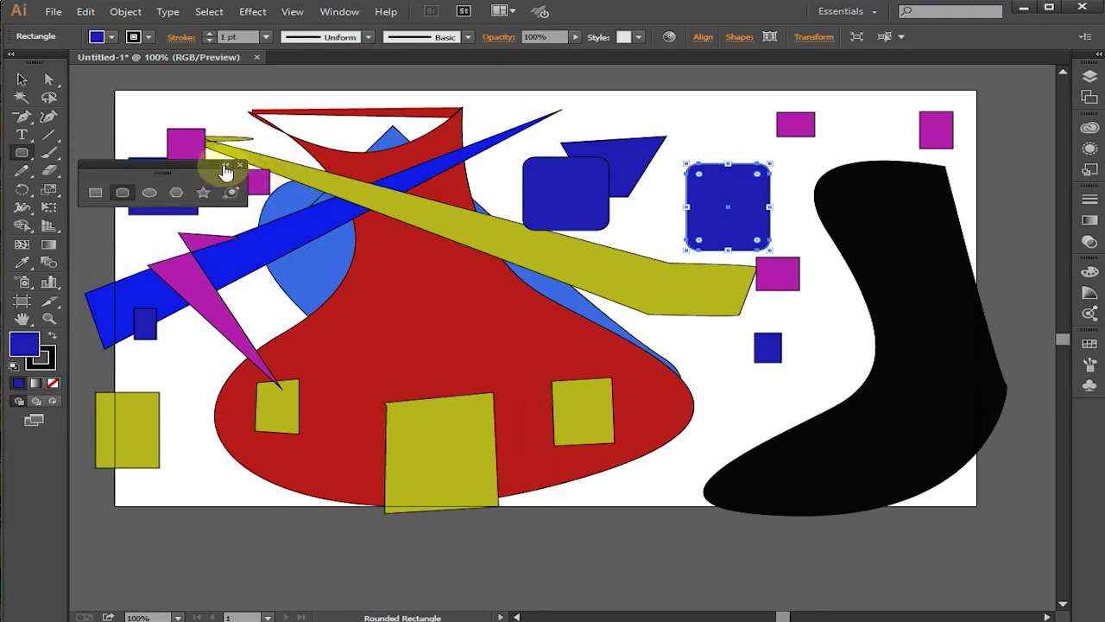
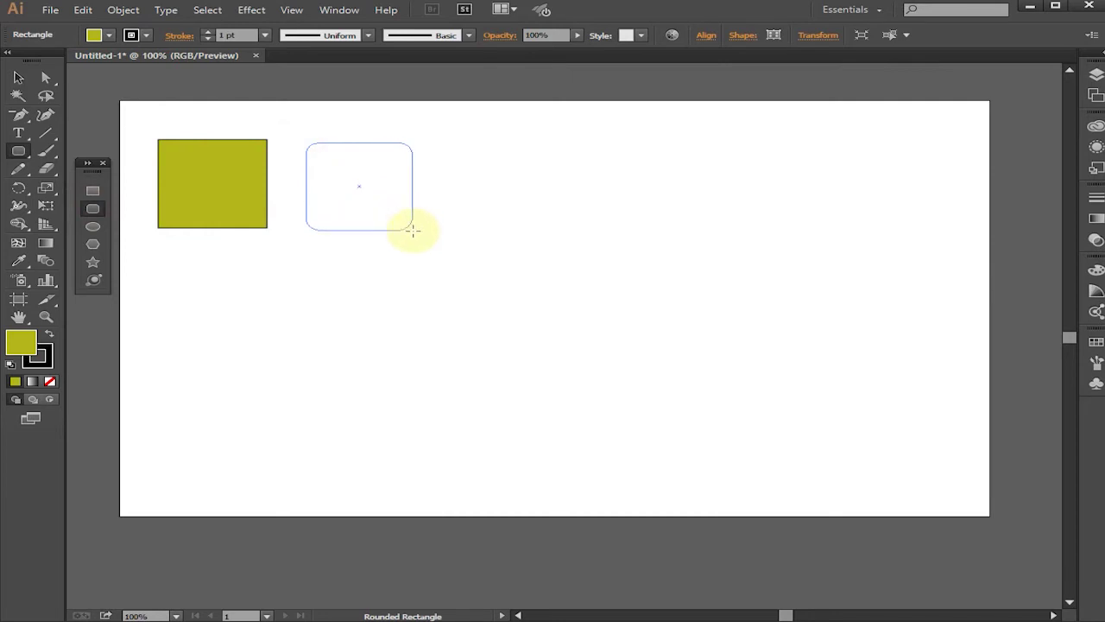
Step: Draw a wide ellipse beside the rounded rectangle and a hexagon to the right of the ellipse
click(92, 228)
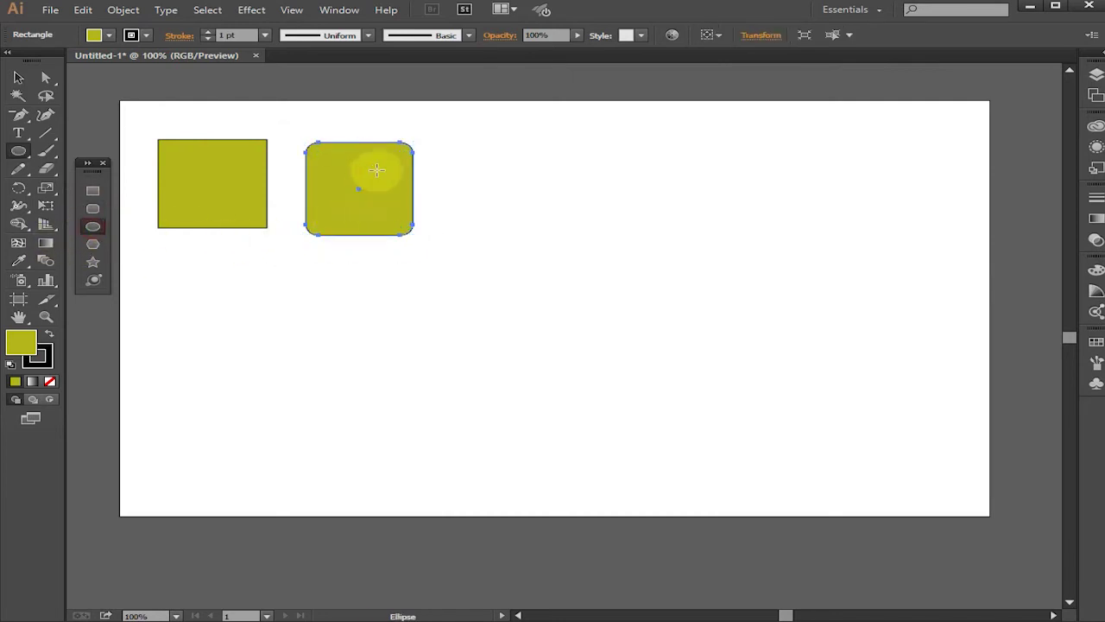
drag(445, 167, 578, 310)
drag(499, 313, 499, 314)
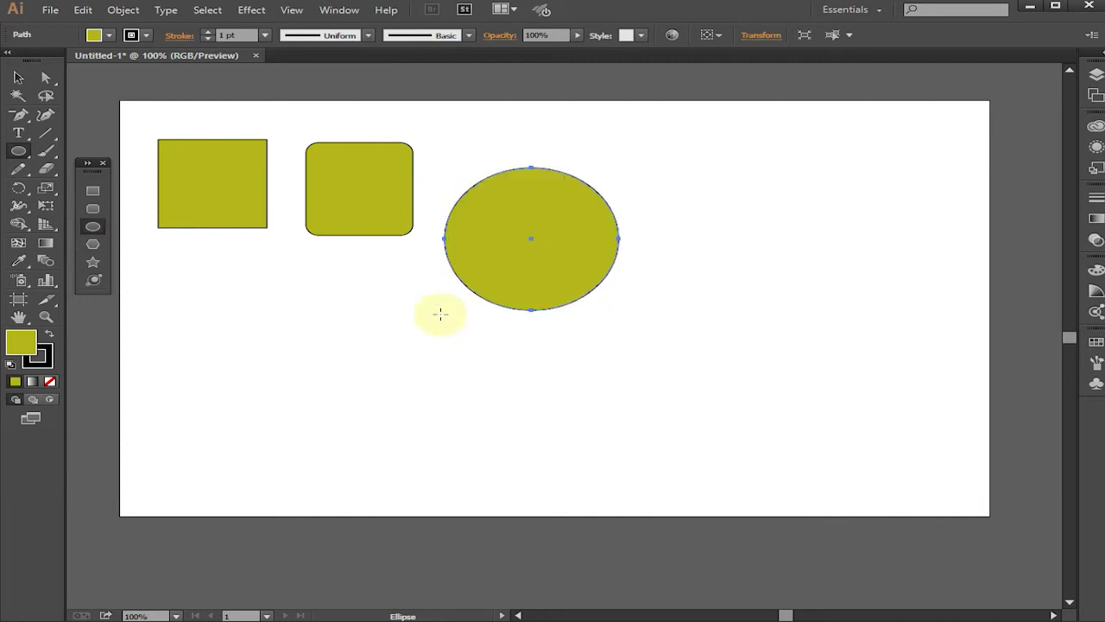
click(92, 245)
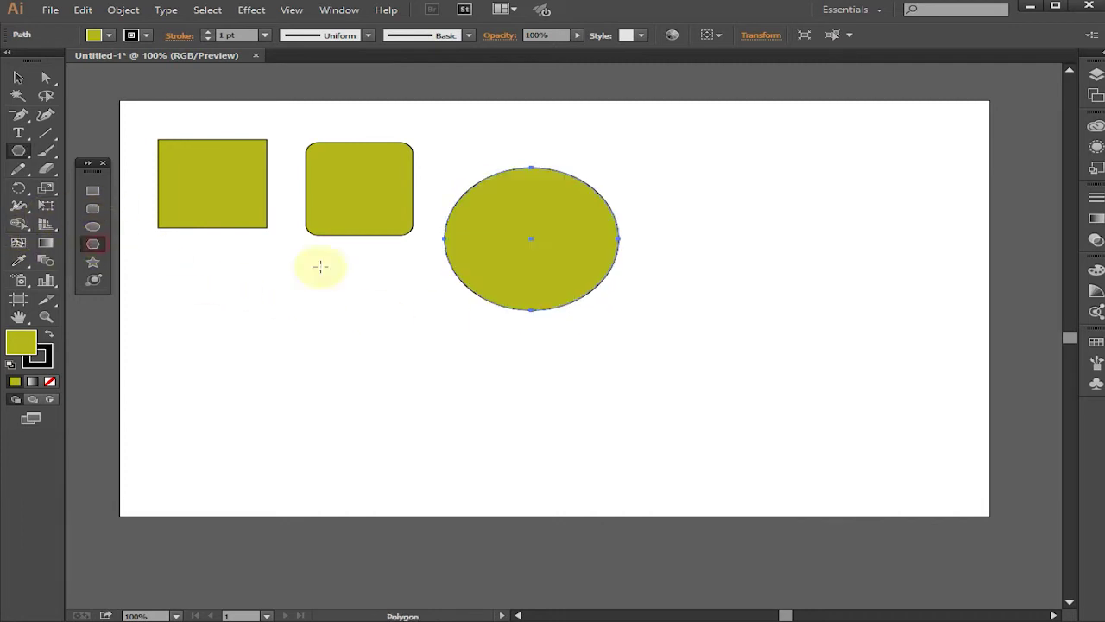
drag(738, 216, 772, 254)
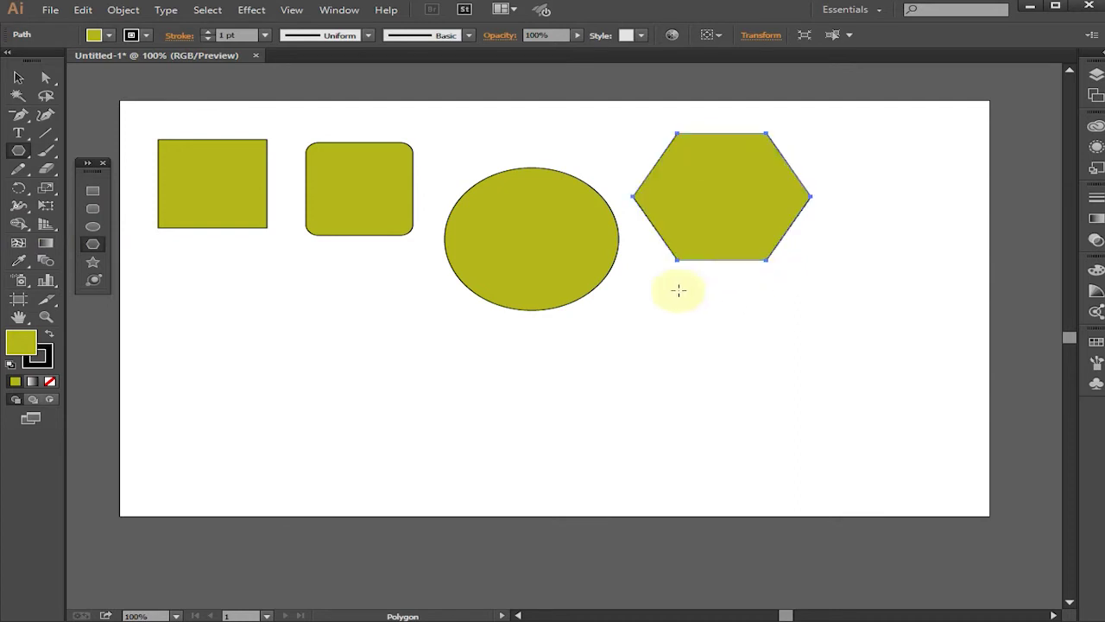
Step: Draw a five-pointed star below the rectangle and a flare about 145 px wide beside it, leaving nothing selected
click(93, 263)
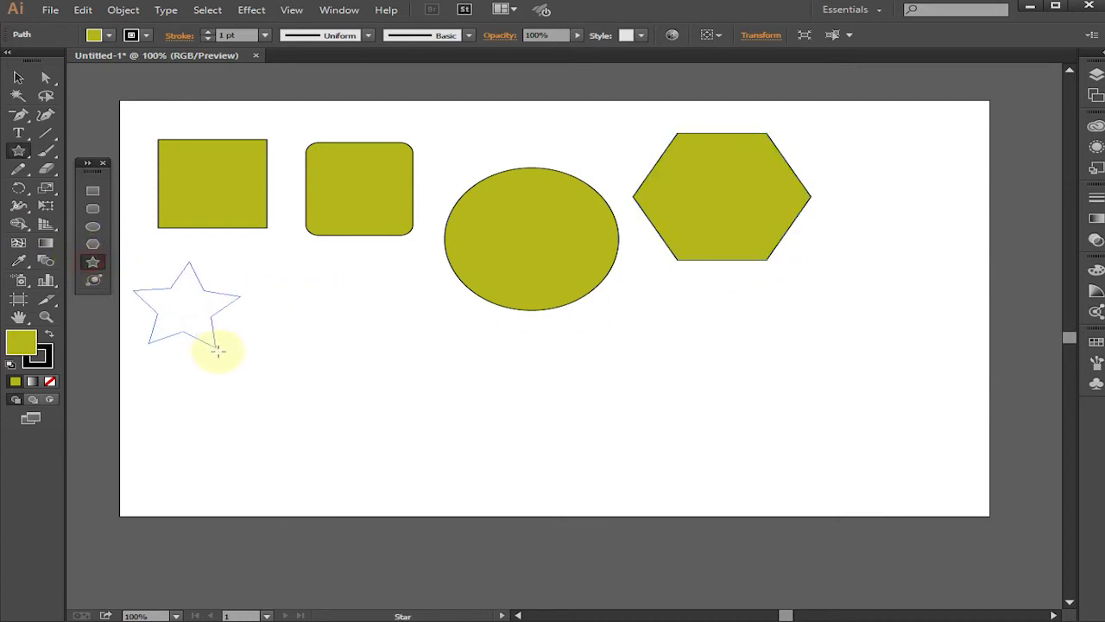
drag(217, 350, 220, 351)
click(95, 280)
drag(308, 349, 329, 362)
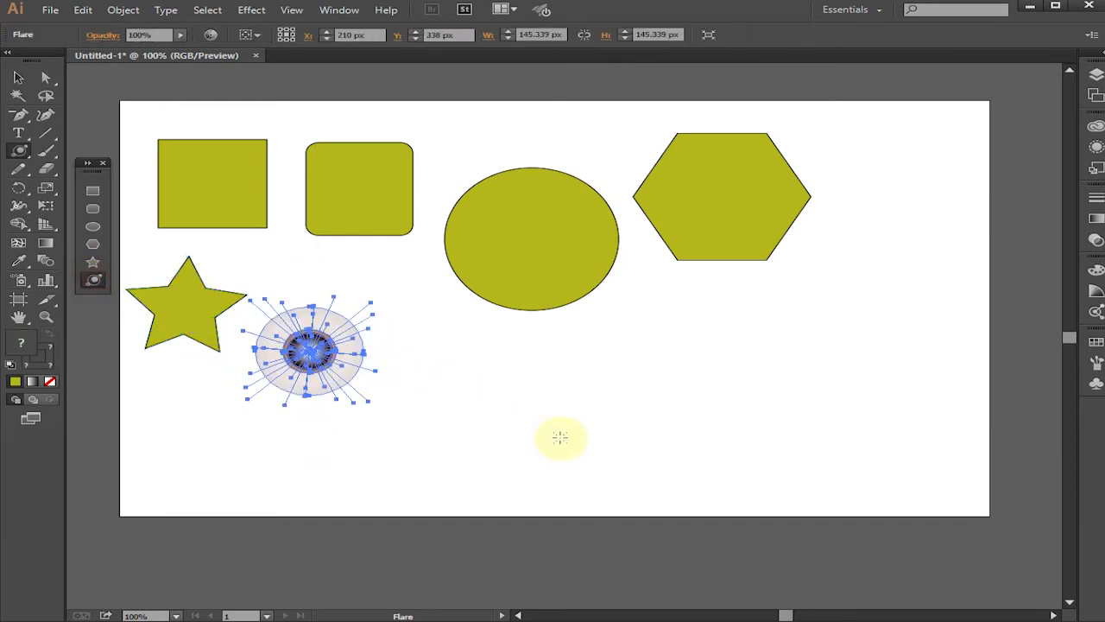
click(18, 78)
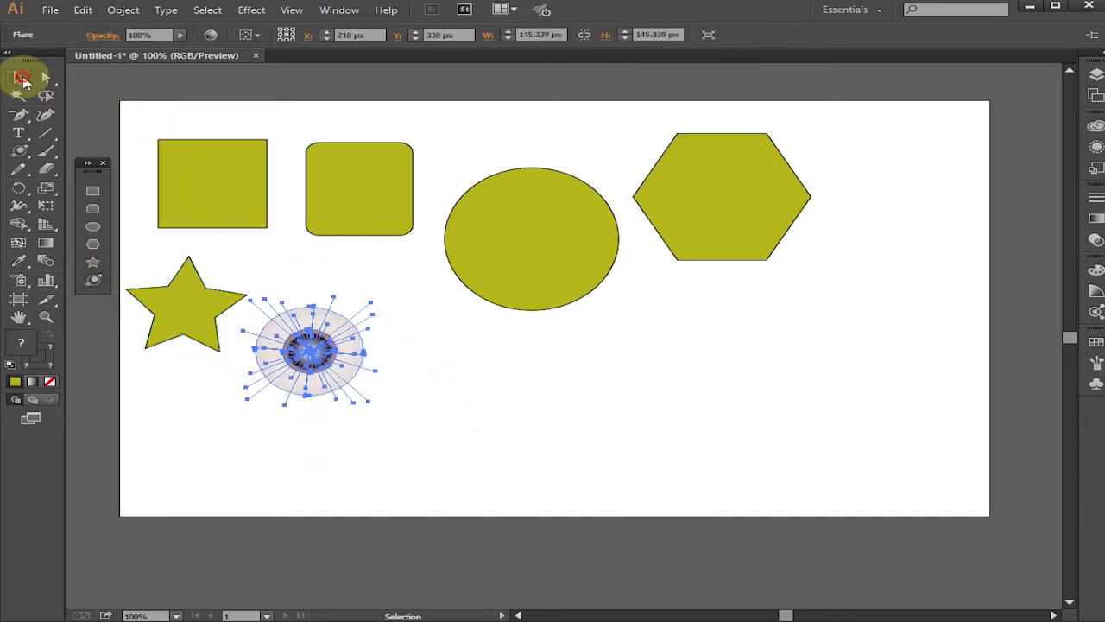
key(ctrl+shift+a)
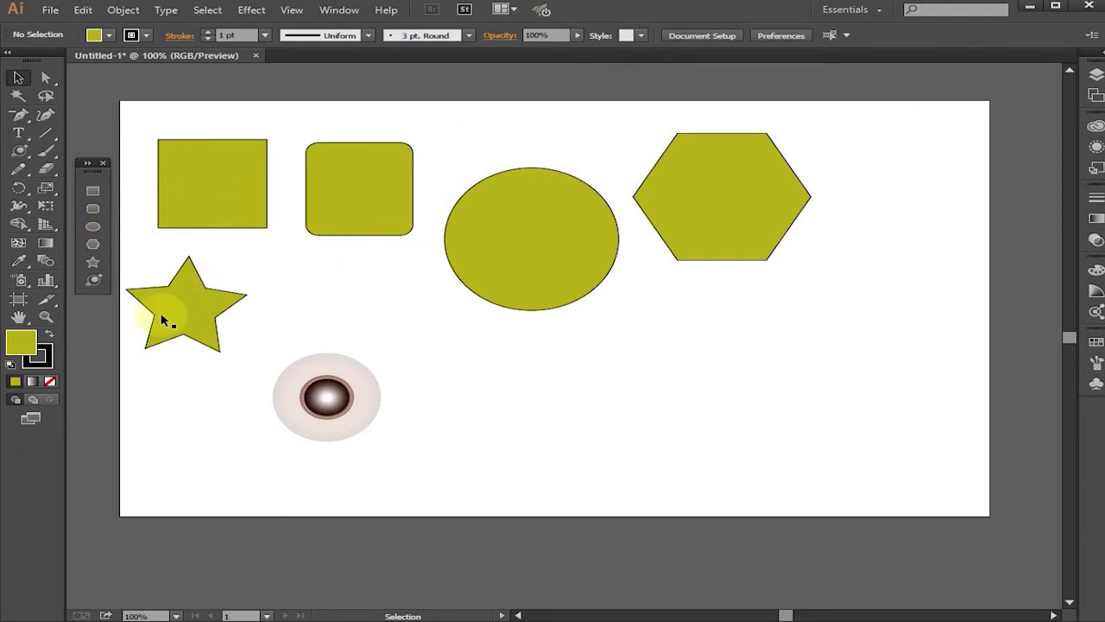
Step: Change the star's fill colour to dark blue
double_click(28, 339)
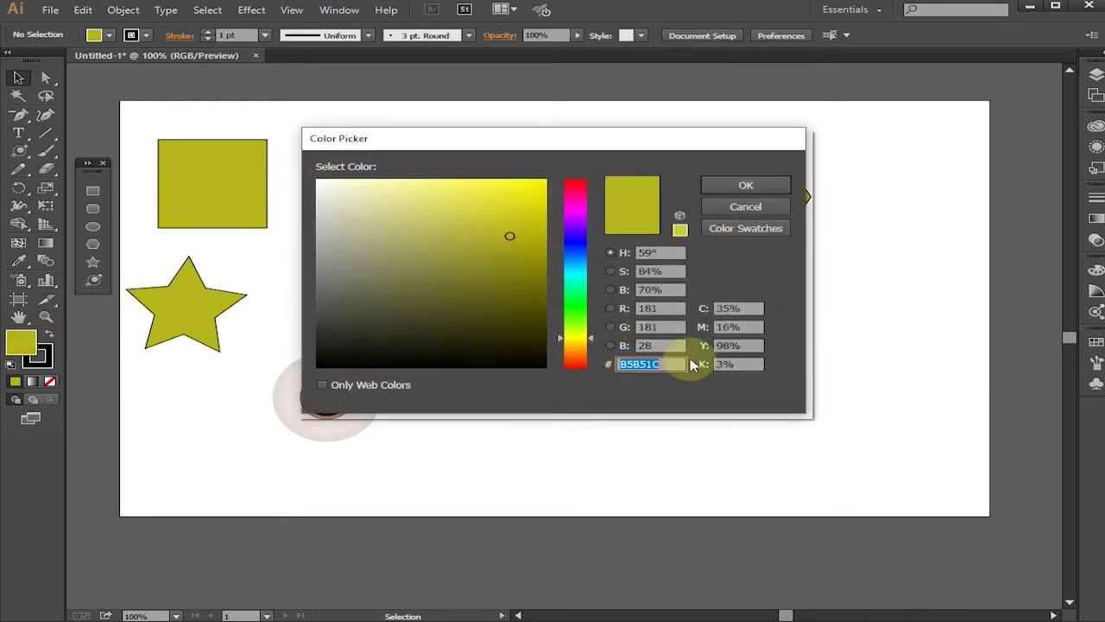
click(768, 210)
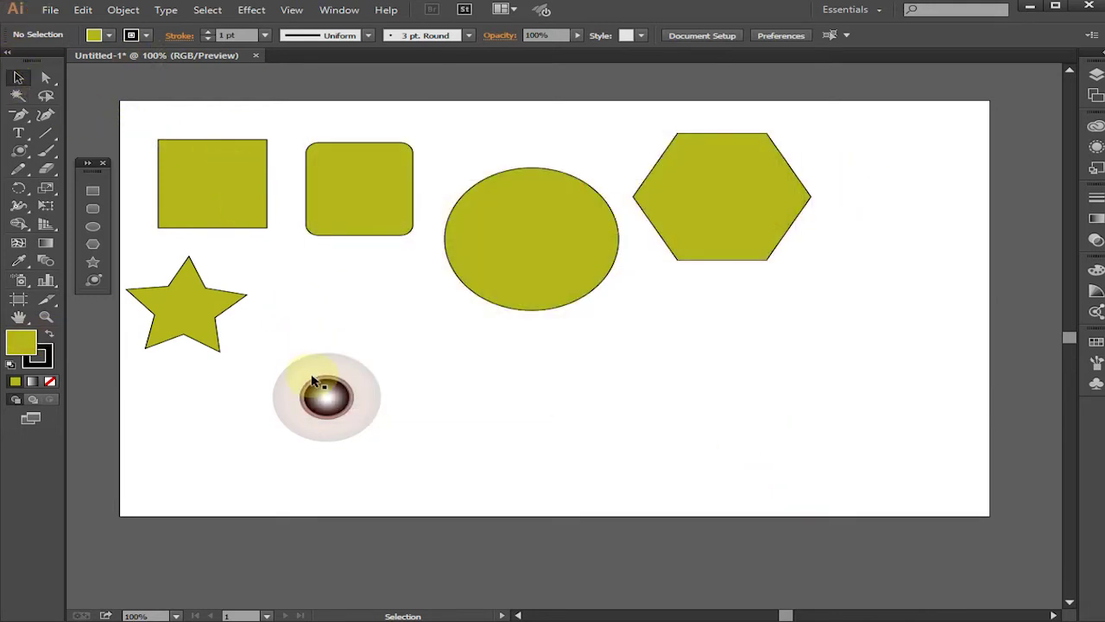
click(192, 307)
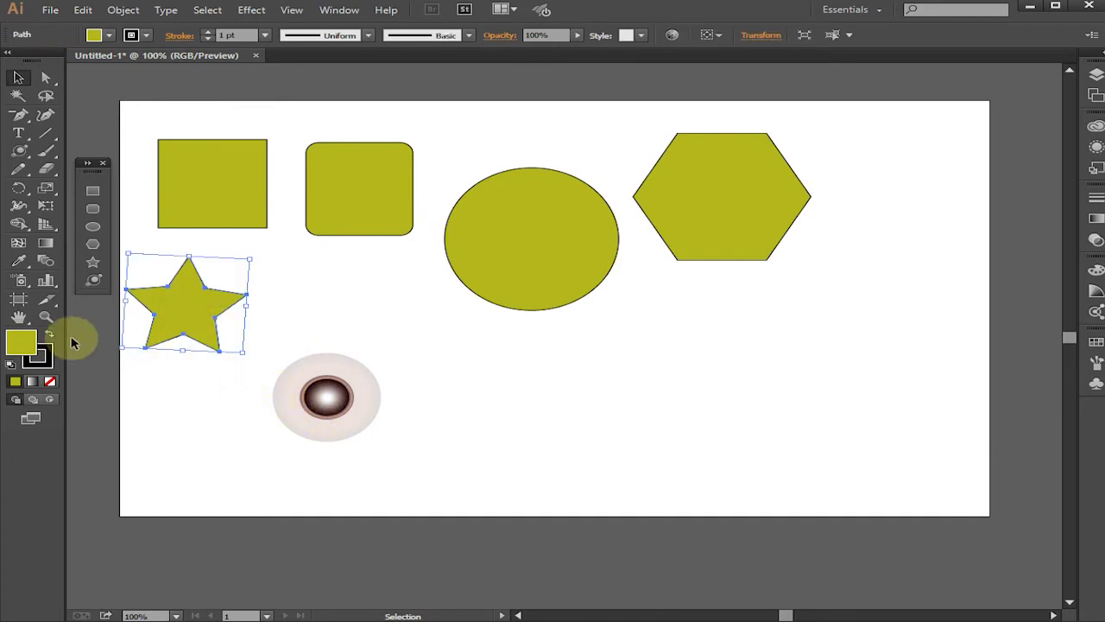
double_click(21, 343)
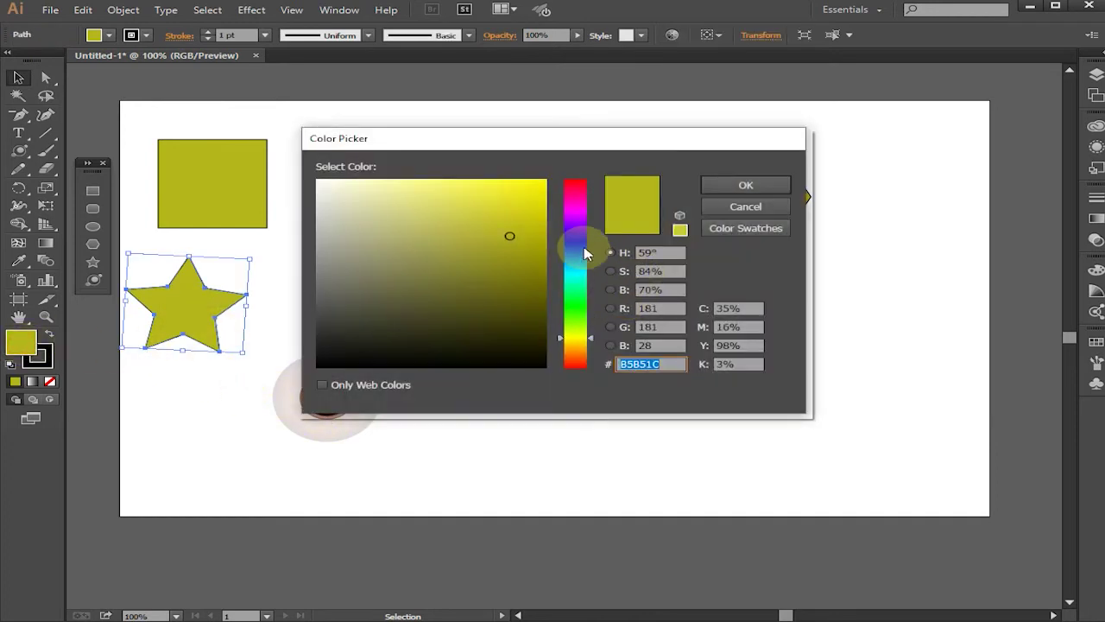
click(577, 242)
click(751, 188)
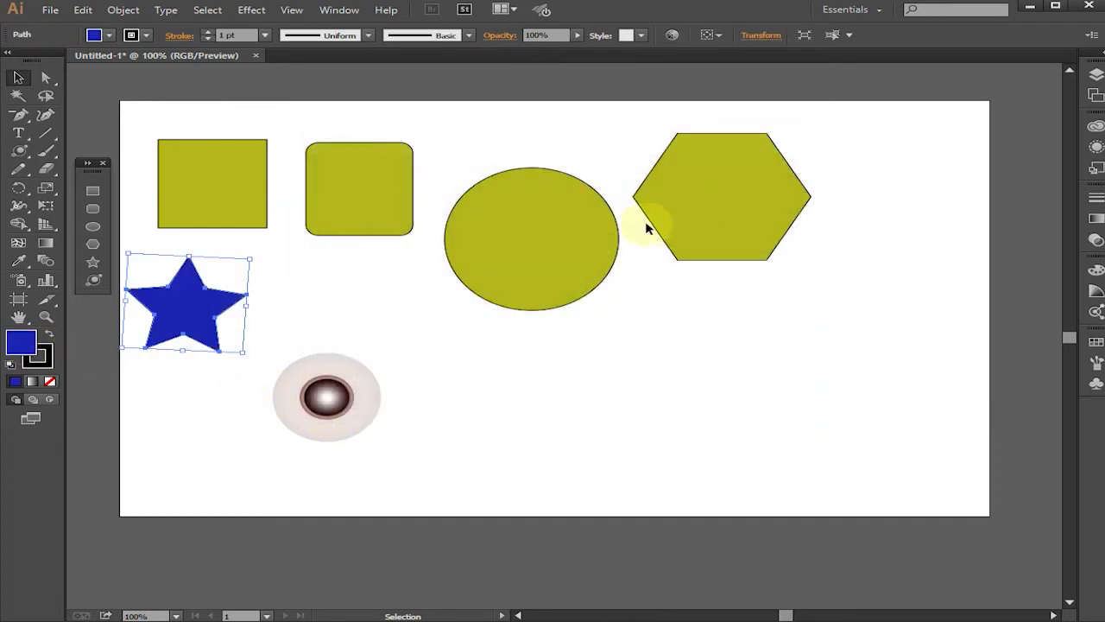
Step: Fill the rounded rectangle and the hexagon together with red B21D36, and clear the selection
click(360, 195)
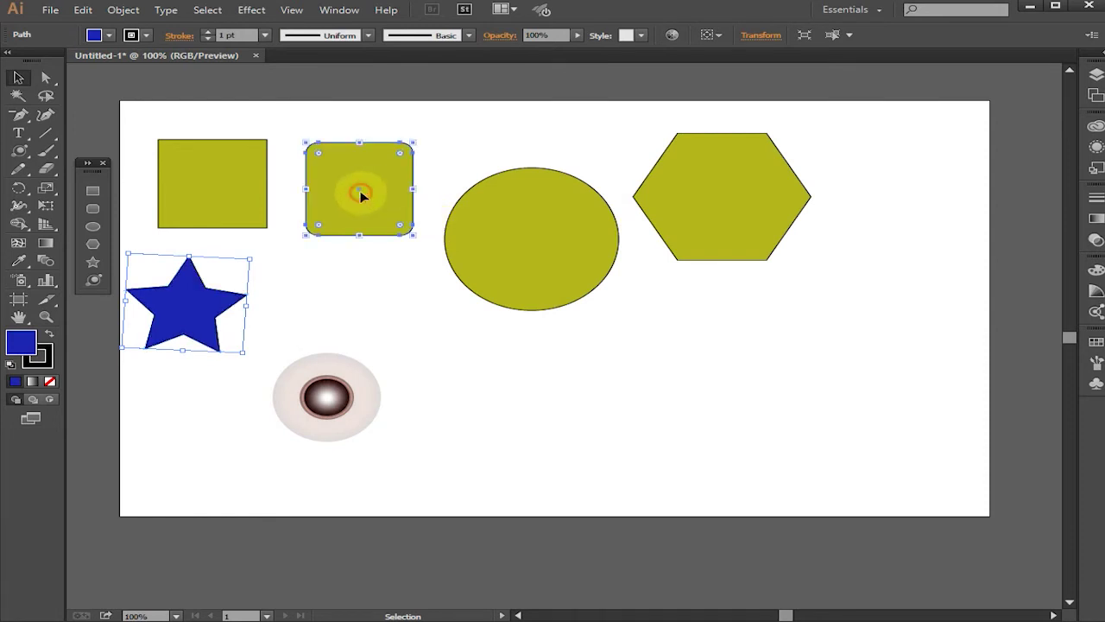
shift+click(741, 224)
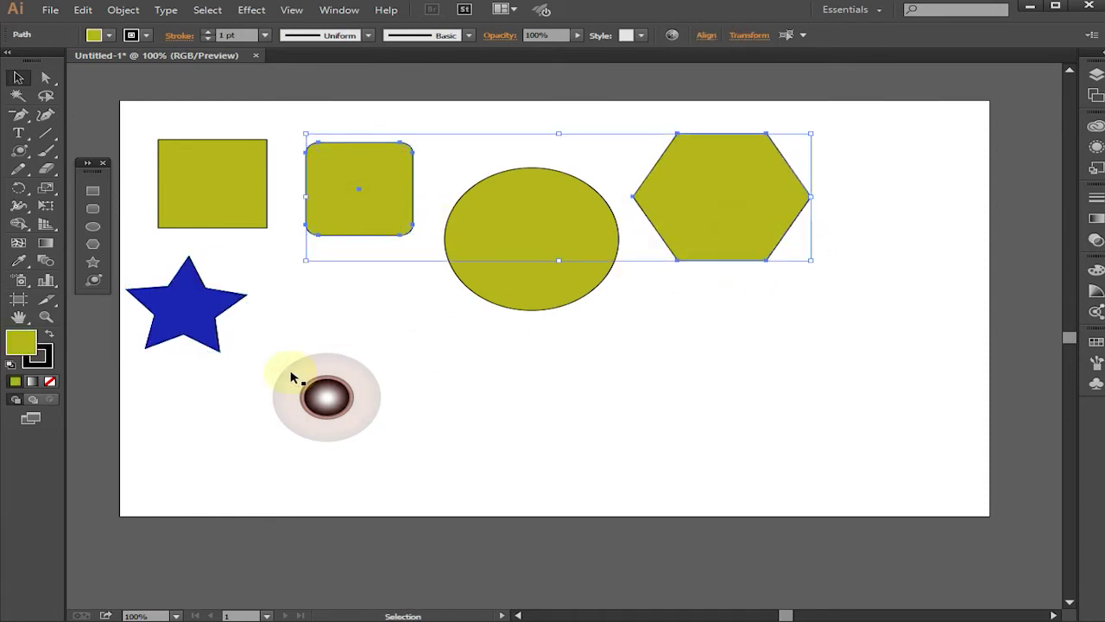
double_click(24, 346)
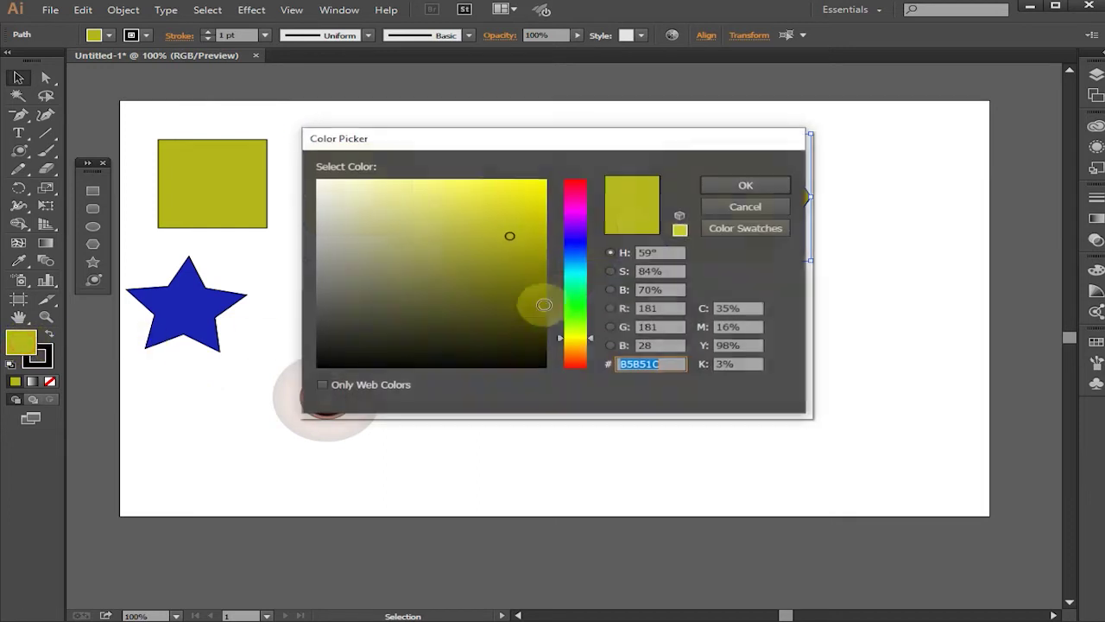
click(580, 184)
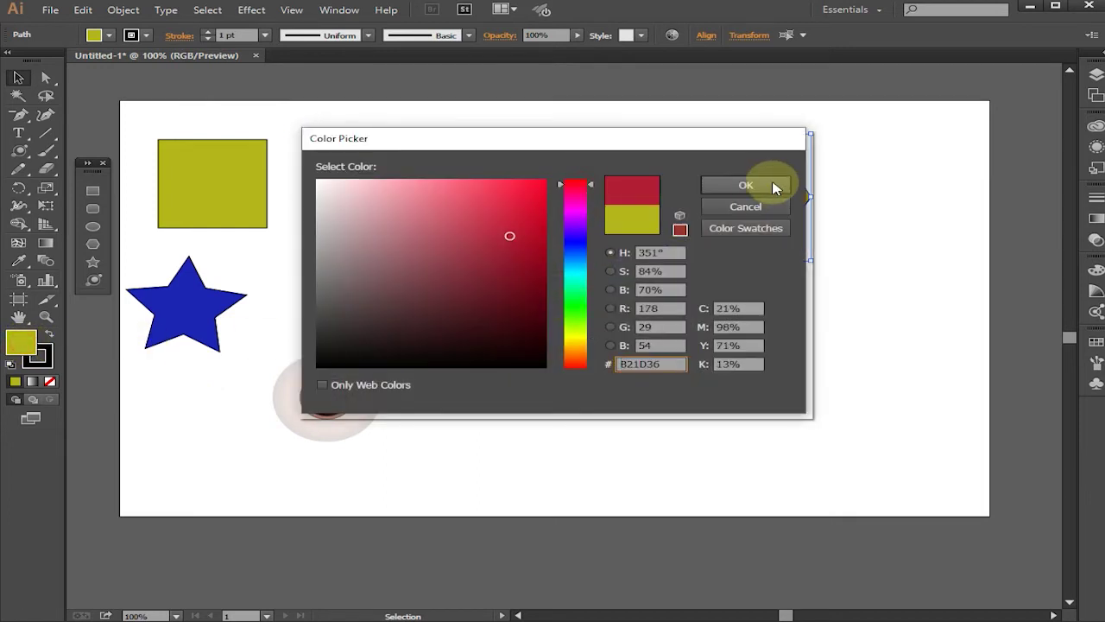
click(773, 186)
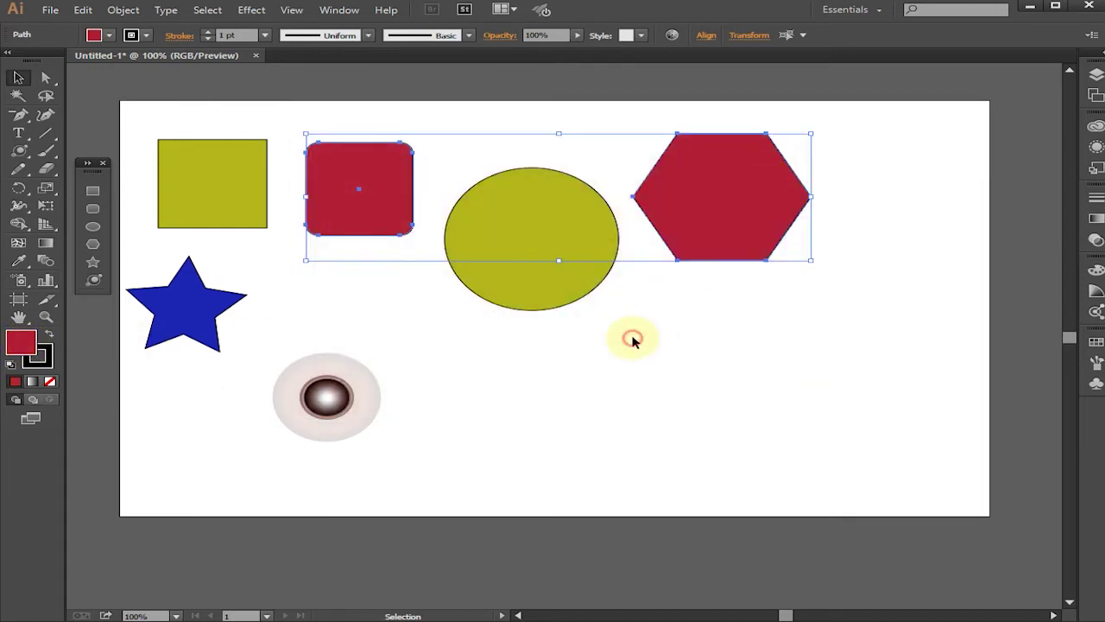
click(632, 340)
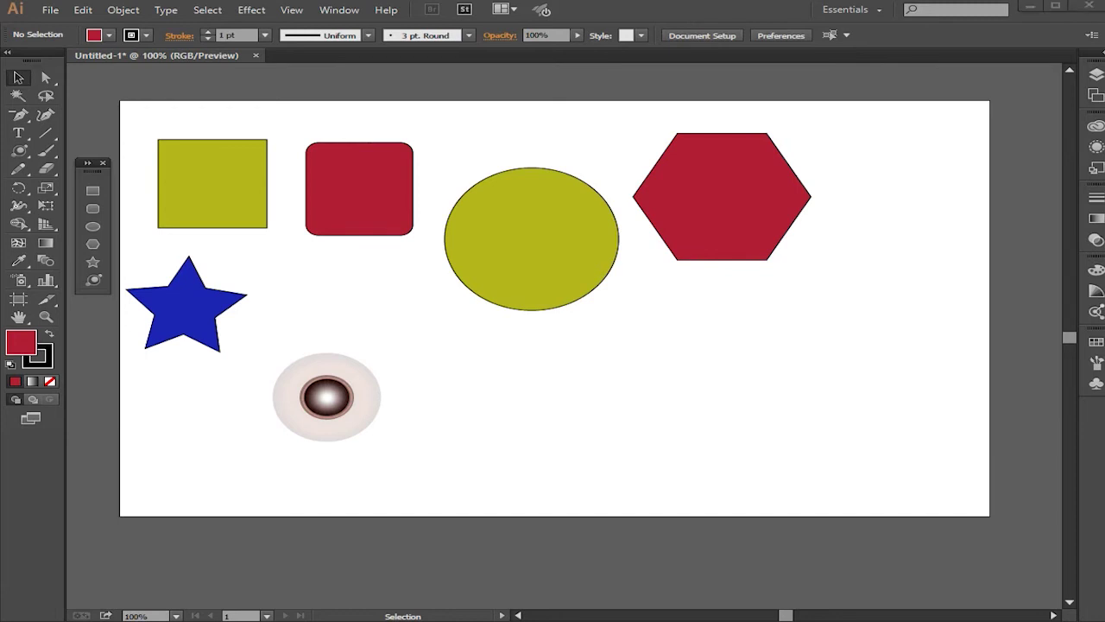
Step: Create a rectangle with exact dimensions of 300 px width and 200 px height below the hexagon
click(93, 191)
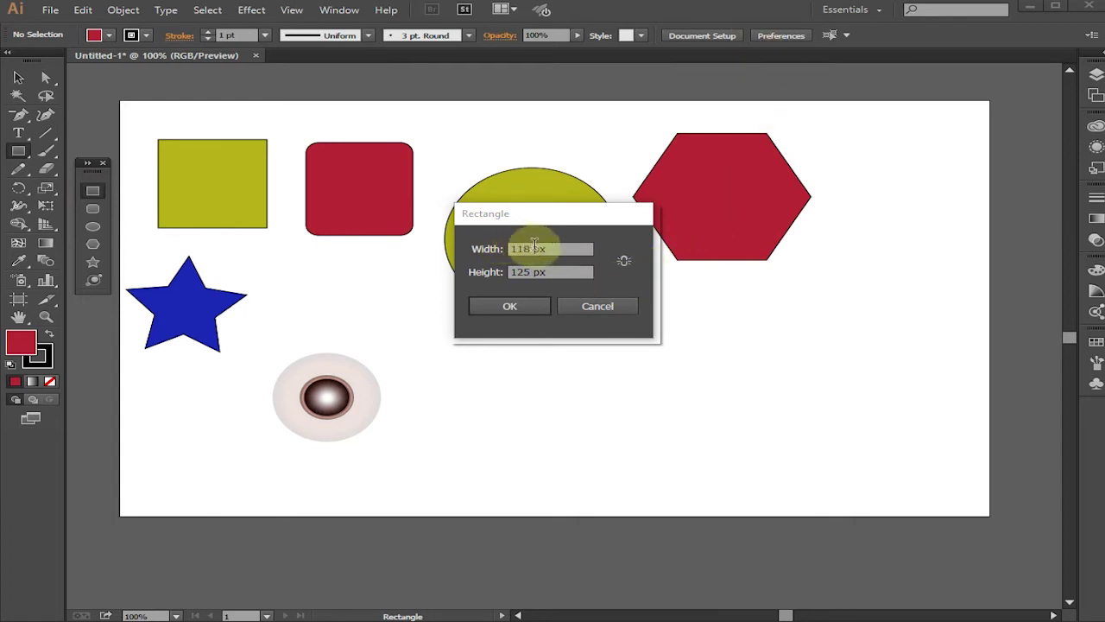
click(495, 248)
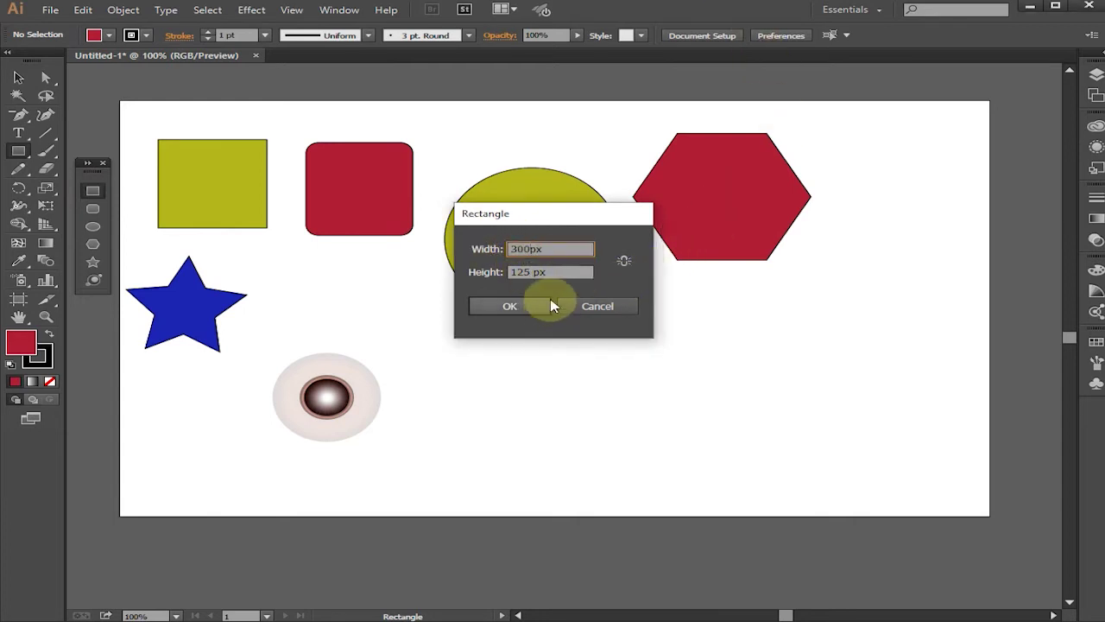
key(Tab)
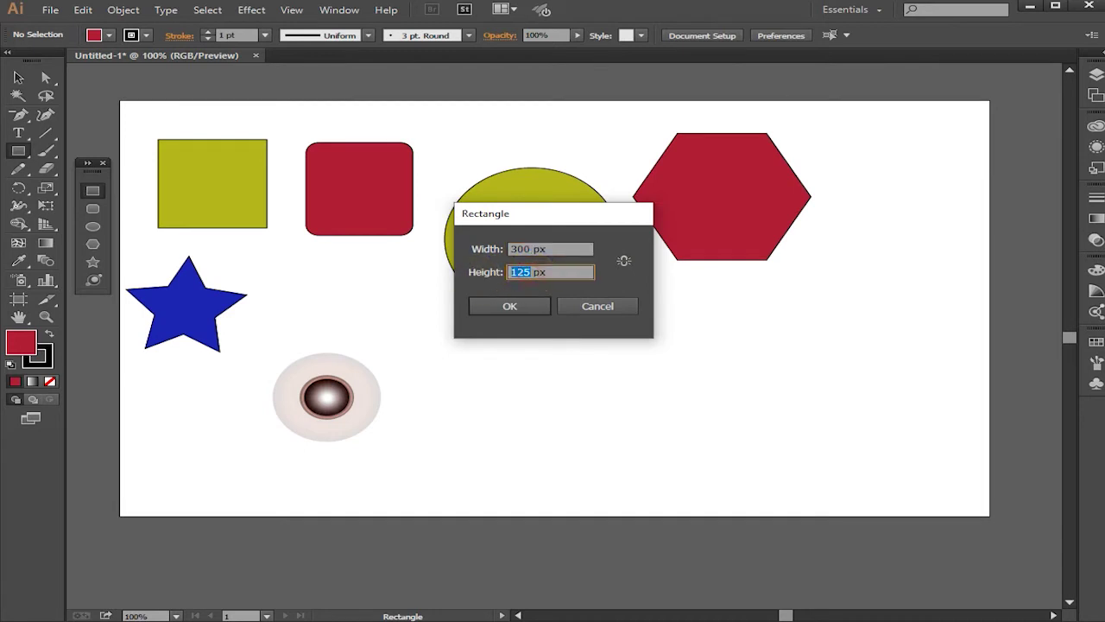
text(160)
key(Return)
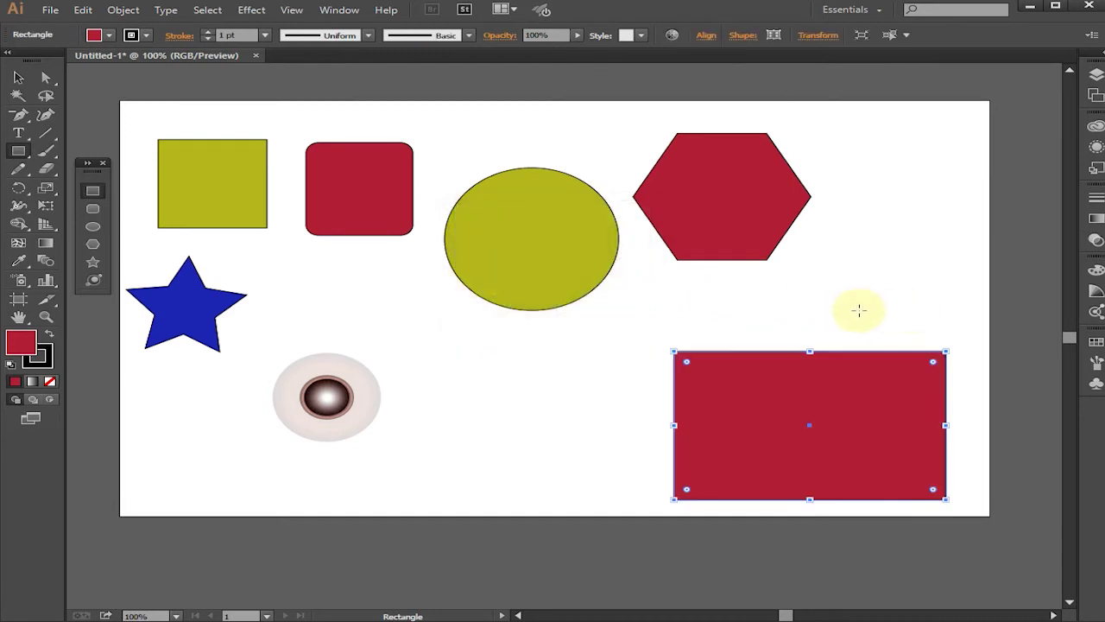
Step: Create a 300 × 200 px rounded rectangle with a 14.1732 px corner radius below the ellipse
click(94, 210)
click(455, 331)
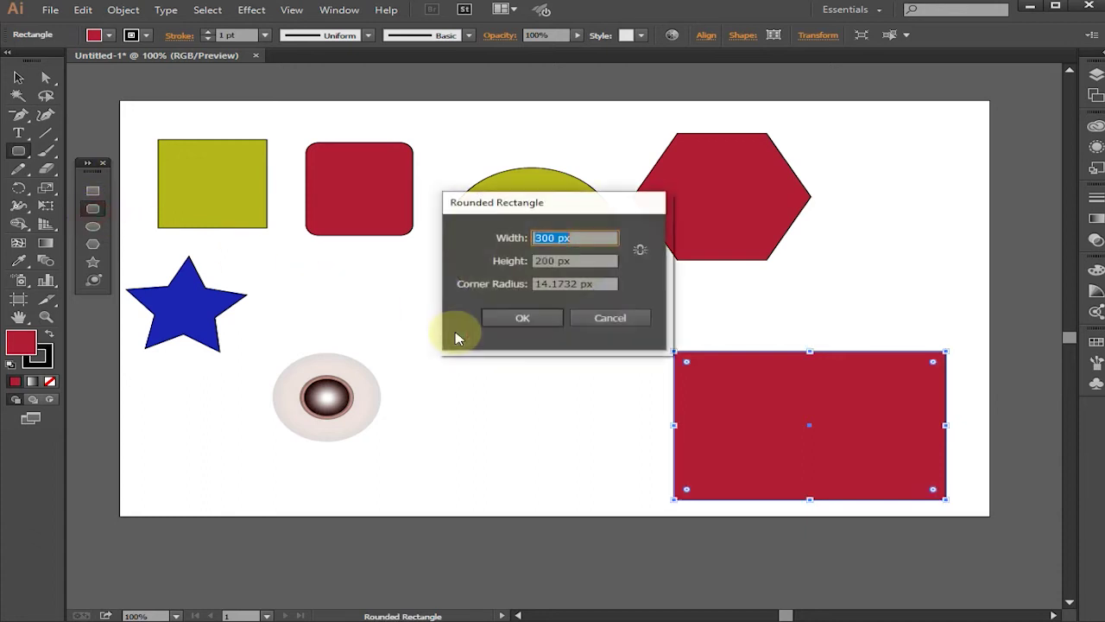
click(531, 318)
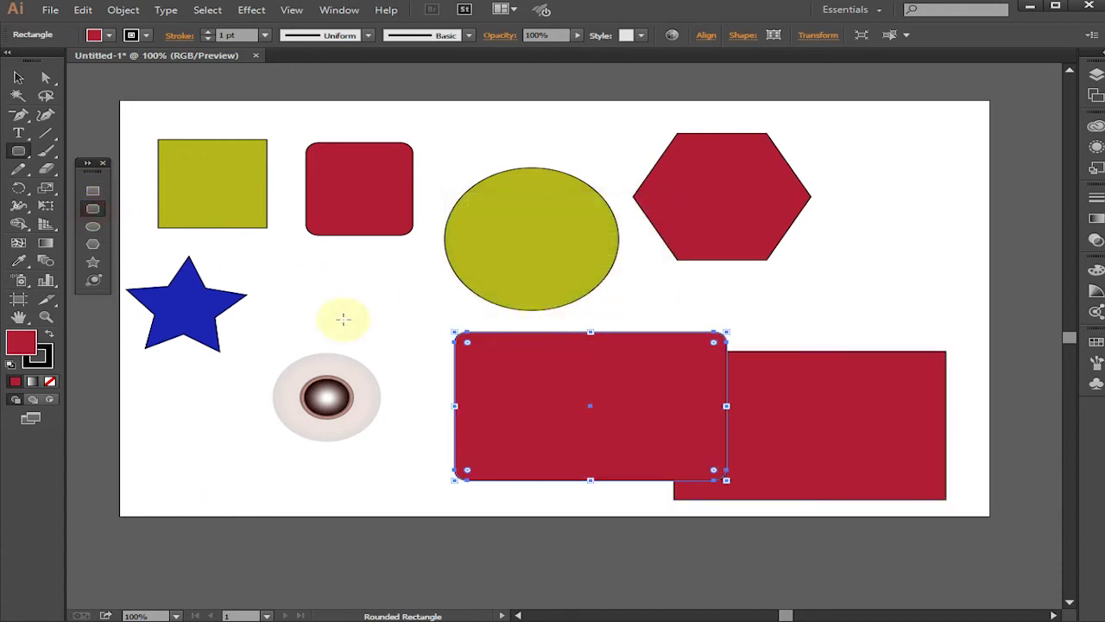
Step: Create a 5-point star with radii of 70.1783 px and 35.0892 px below the small rounded rectangle
click(94, 263)
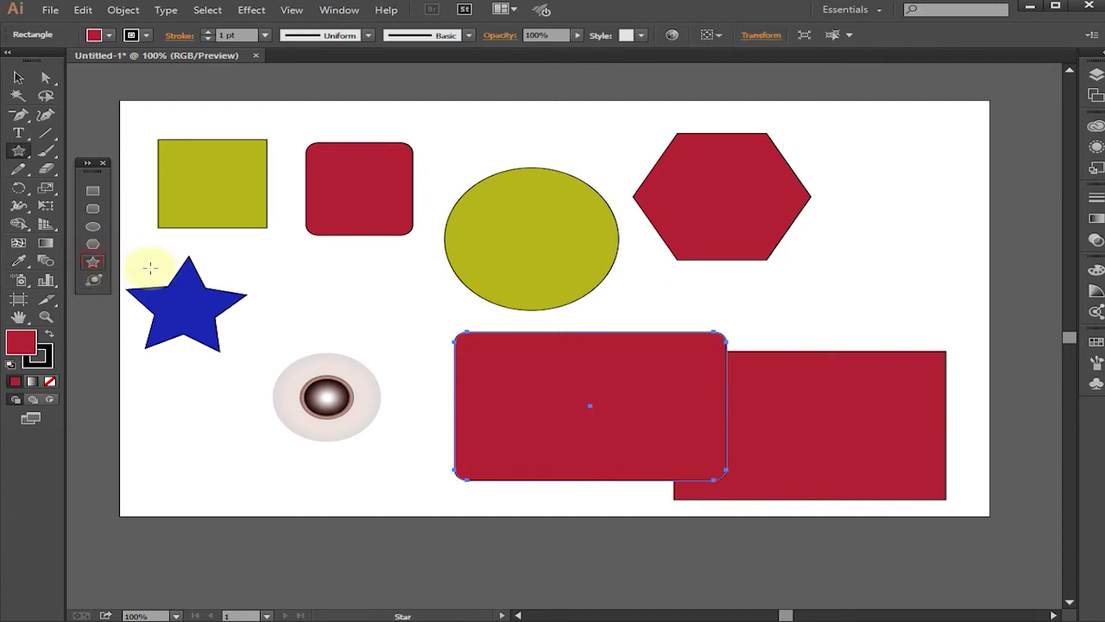
click(306, 271)
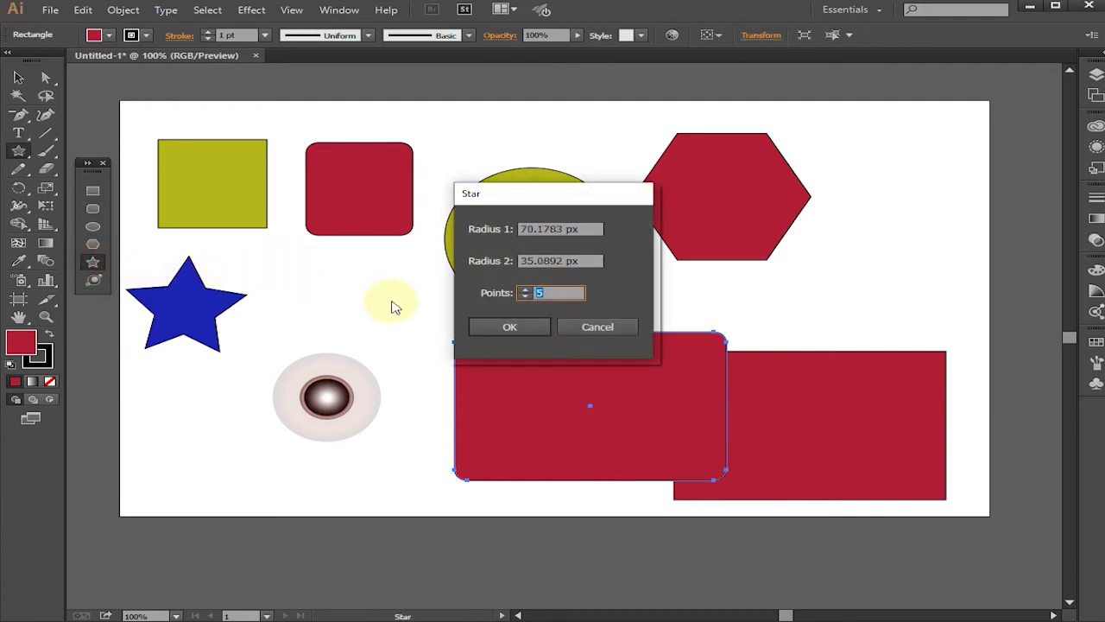
click(526, 329)
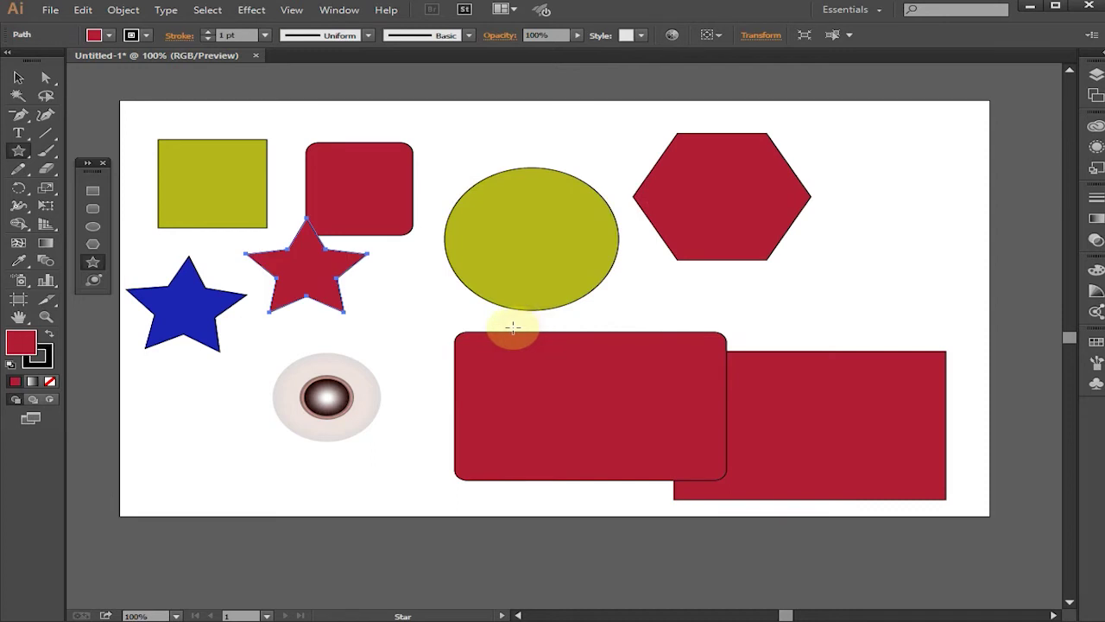
Step: Create a 7-point star with radii of 70.1783 px and 35.0892 px between the red 5-point star and the ellipse
click(394, 277)
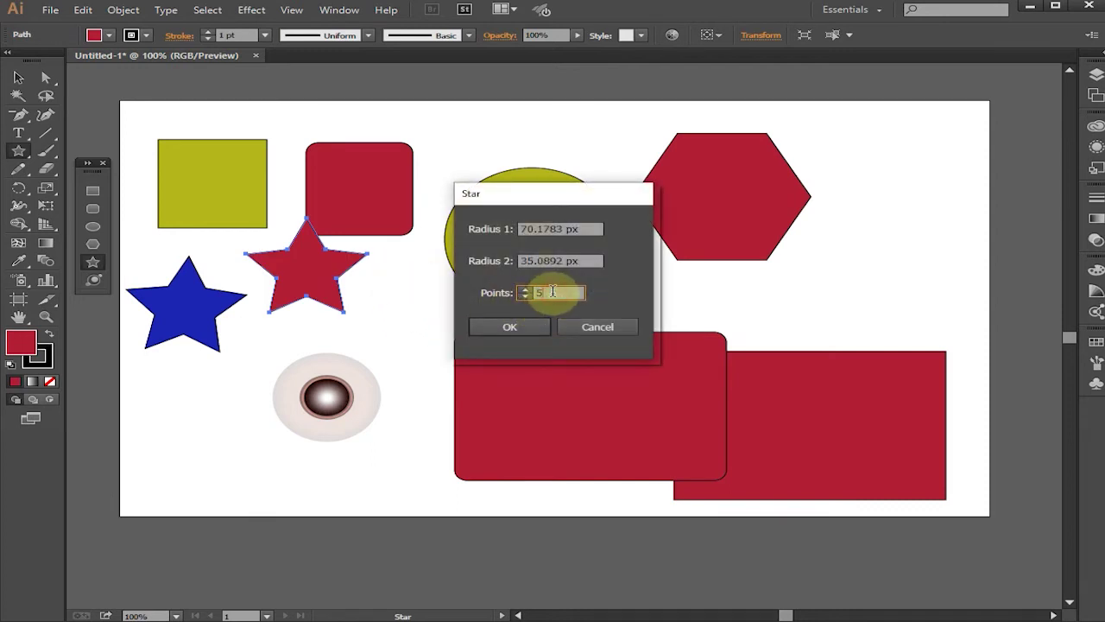
double_click(552, 292)
text(7)
click(508, 328)
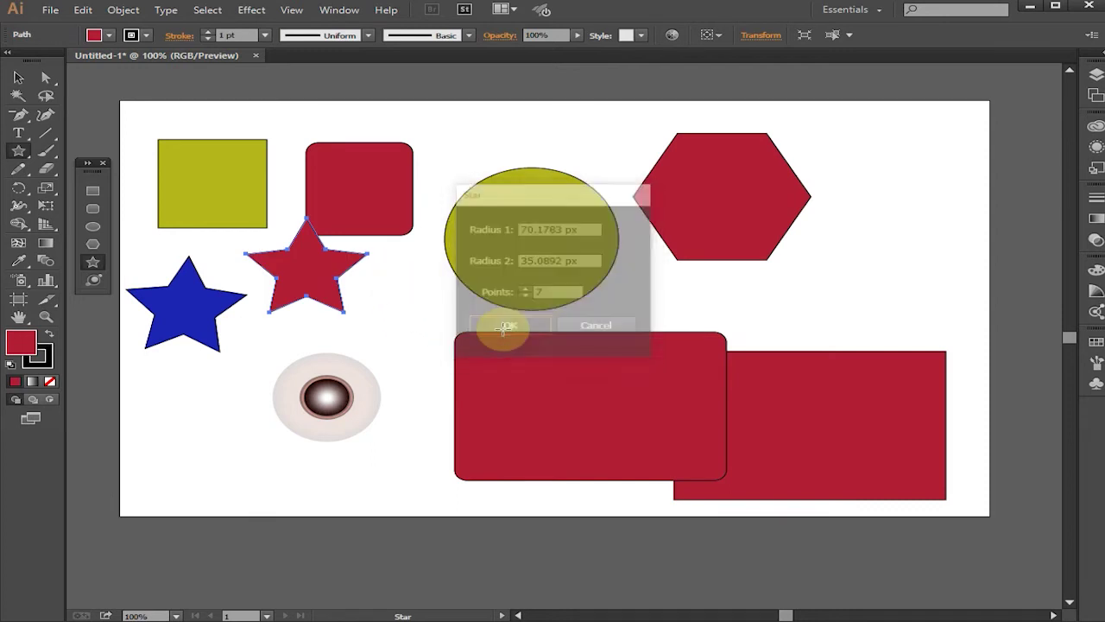
Step: Move the 7-point star, the red 5-point star and the two large rectangles to new positions on the artboard
click(18, 77)
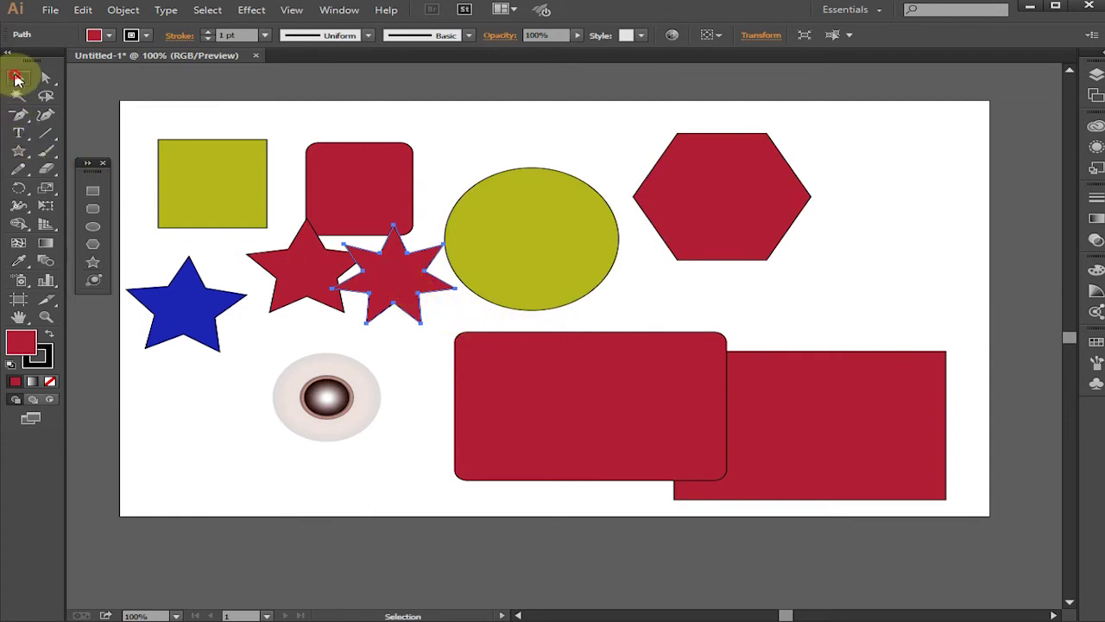
click(374, 319)
drag(374, 320, 247, 435)
drag(310, 279, 354, 319)
drag(773, 369, 853, 400)
drag(665, 401, 605, 420)
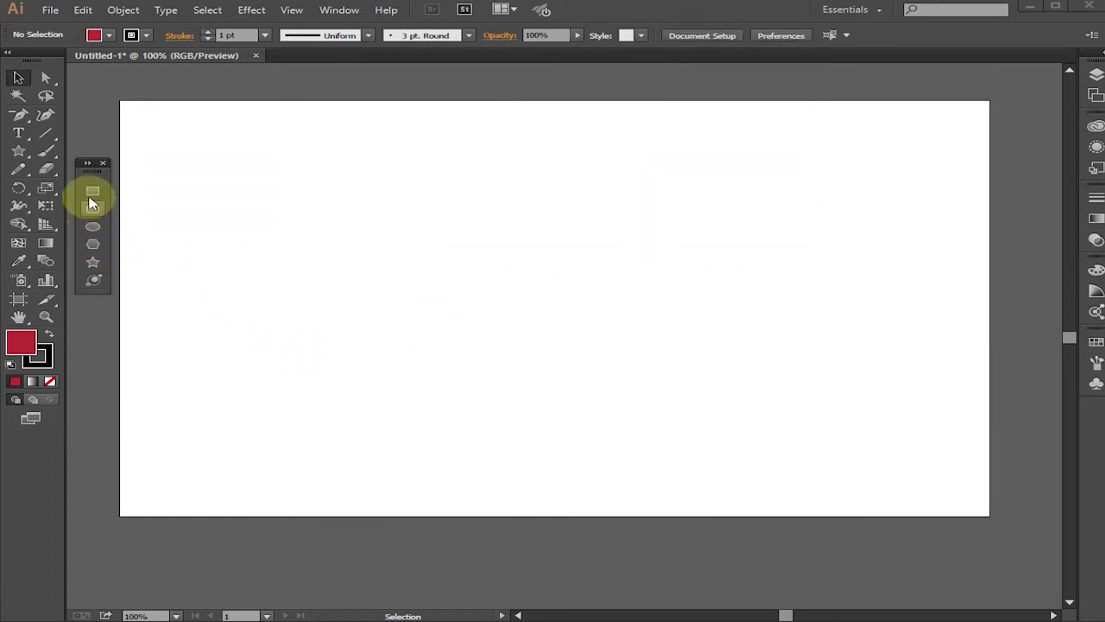
Step: Create a rectangle 300 px wide and 200 px high in the upper-left area of the empty artboard
click(93, 191)
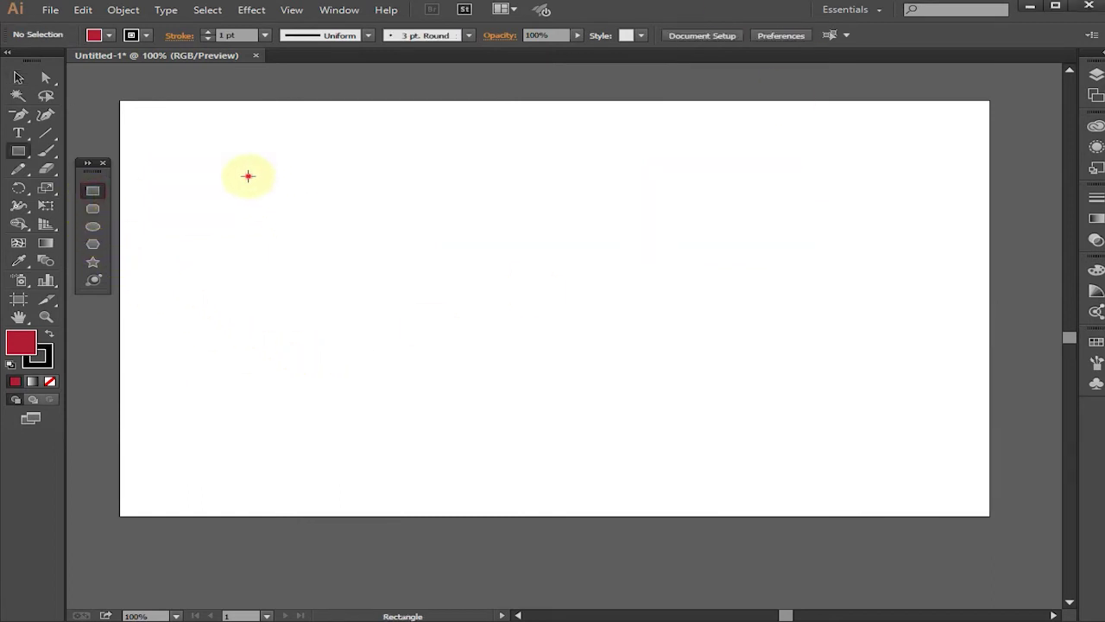
click(248, 176)
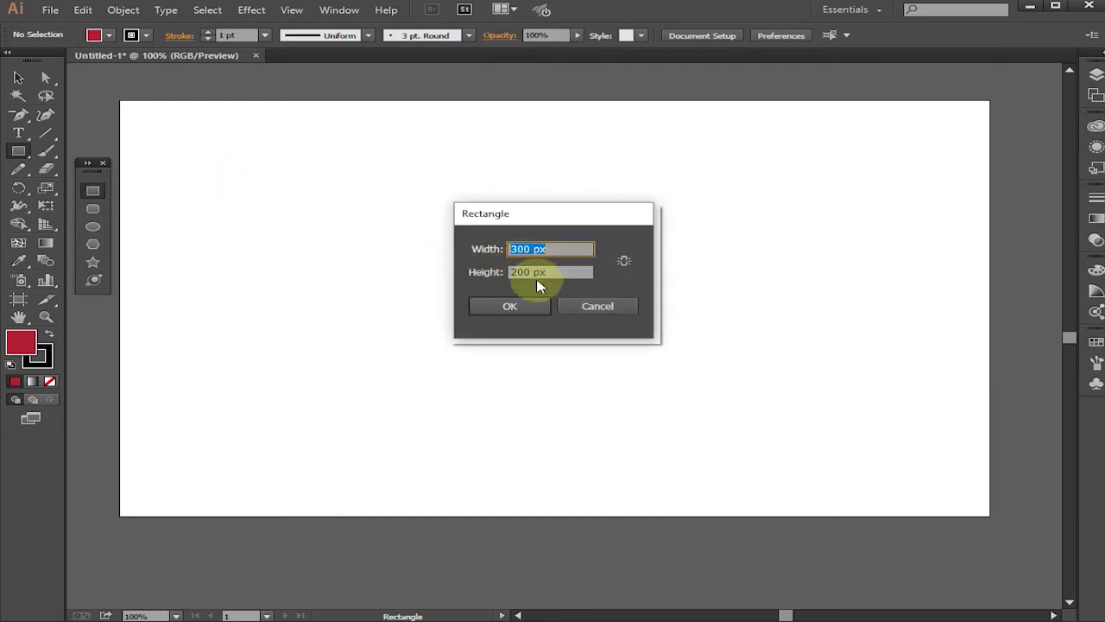
click(518, 309)
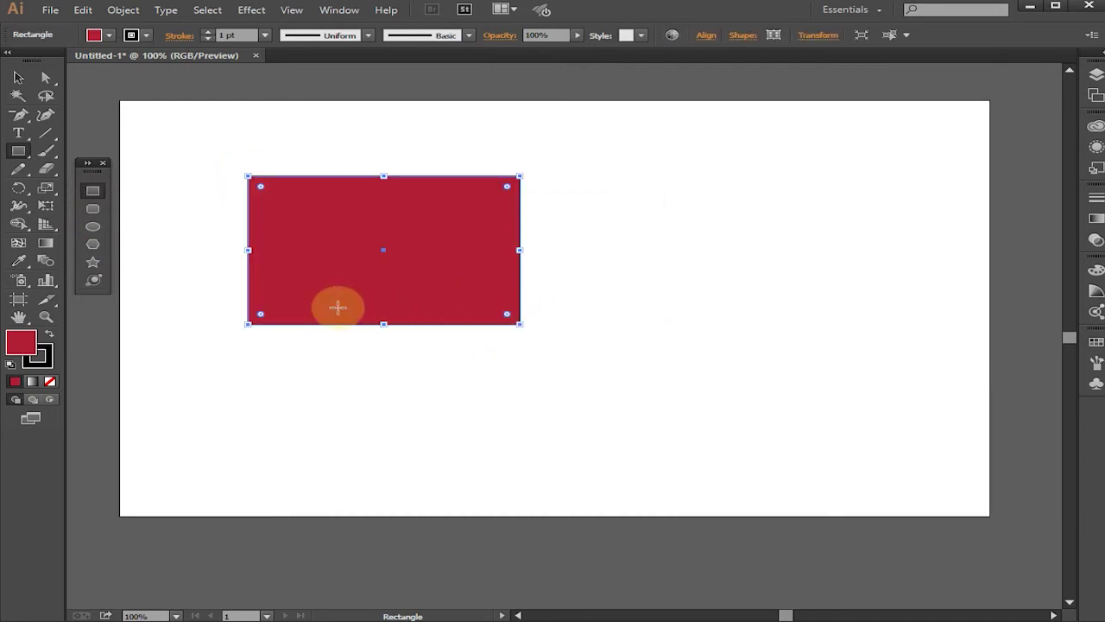
Step: Create a 300 × 120 px rounded rectangle with a 14.1732 px corner radius beside the rectangle
click(94, 211)
click(639, 192)
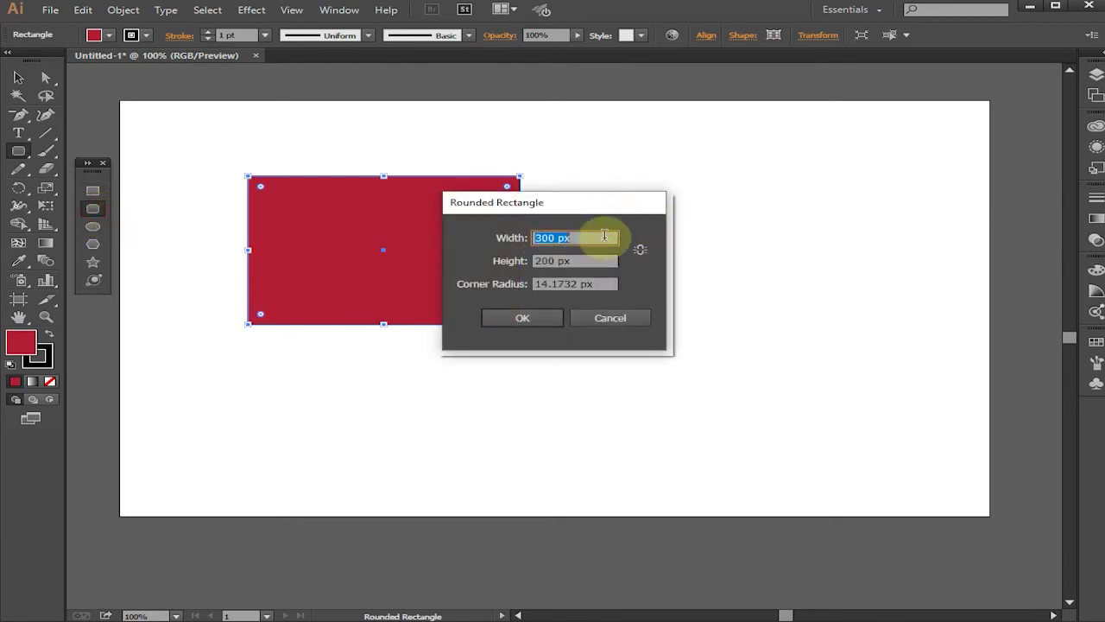
drag(556, 261, 530, 261)
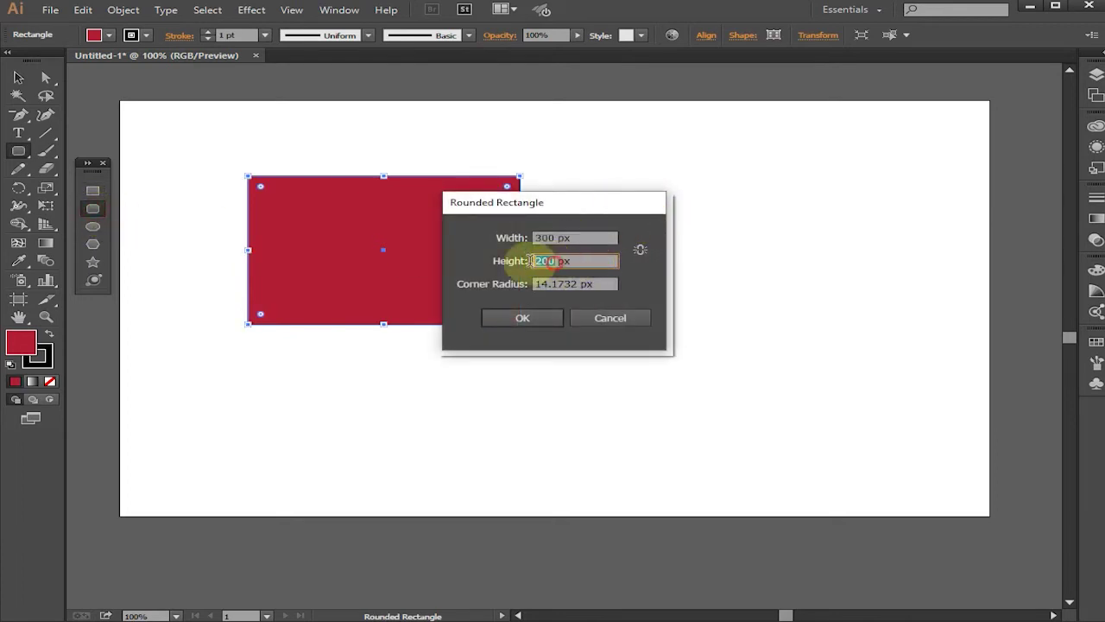
text(120)
key(Return)
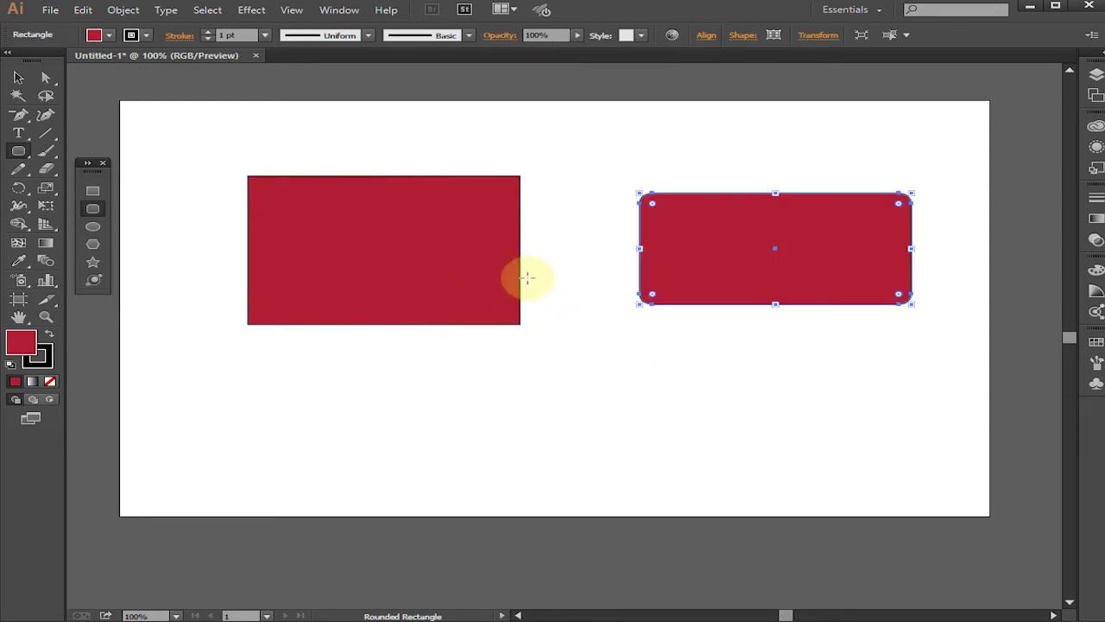
Step: Create an ellipse 150 px wide and 192 px high below the rectangle
click(97, 229)
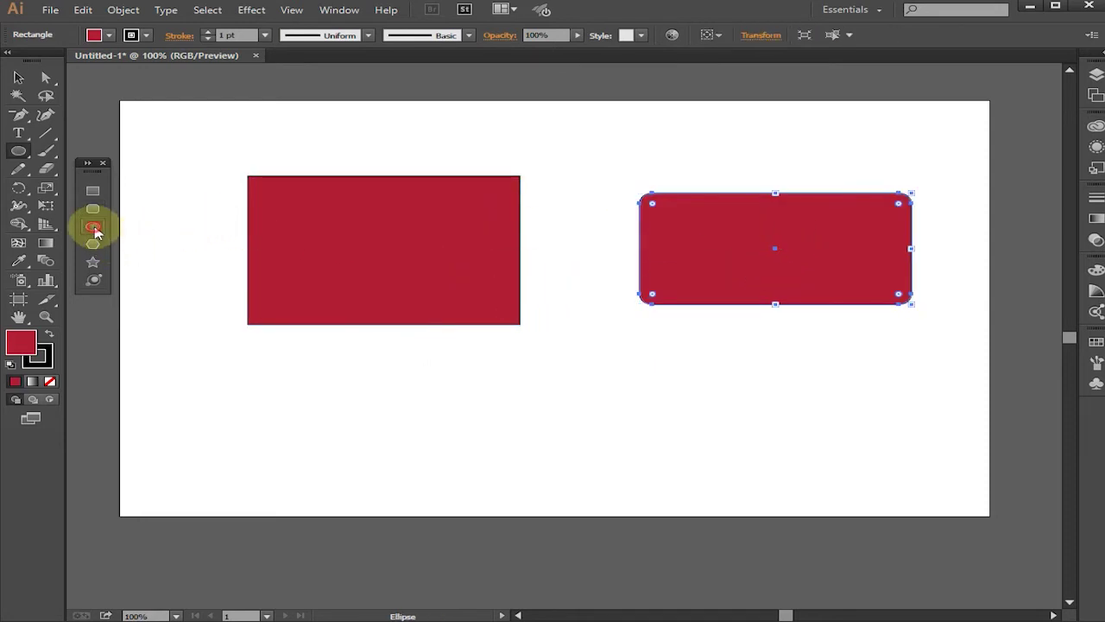
click(321, 389)
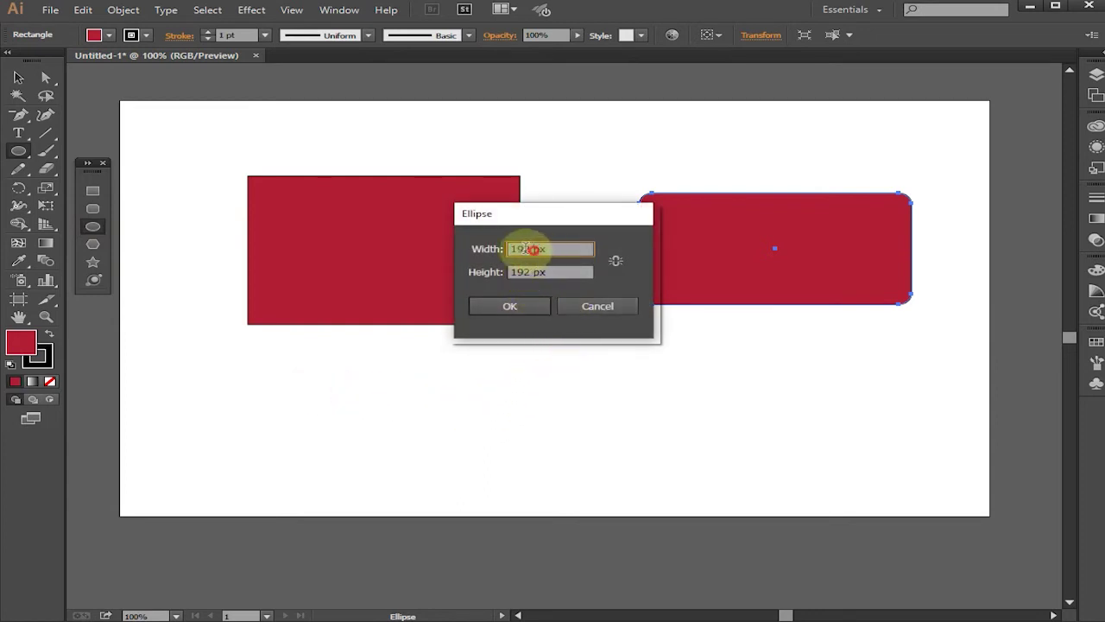
drag(533, 249, 447, 258)
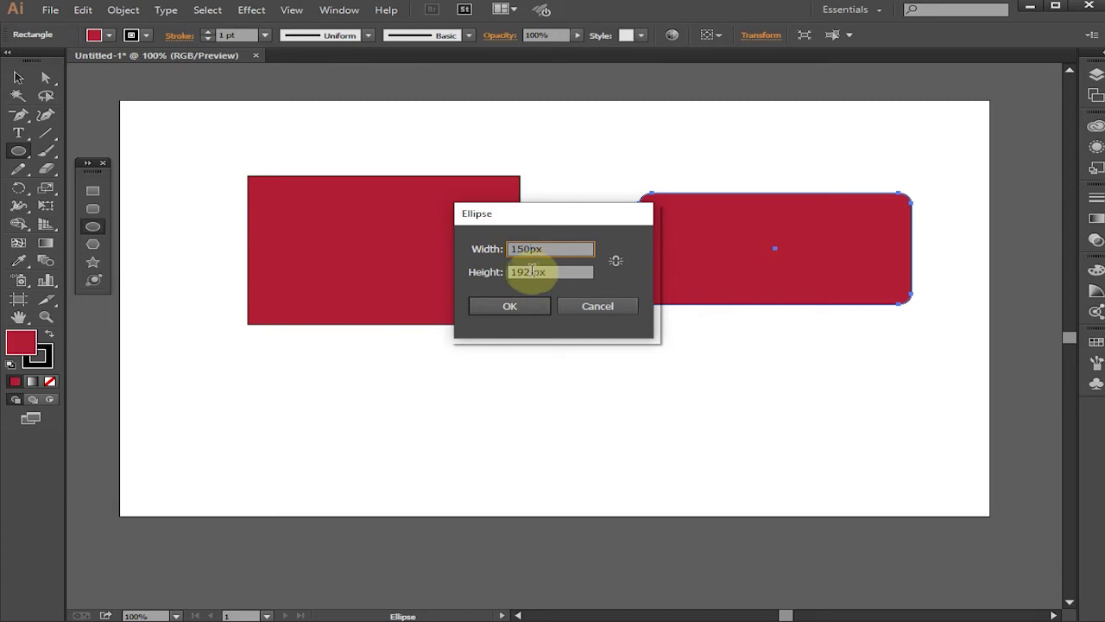
click(520, 305)
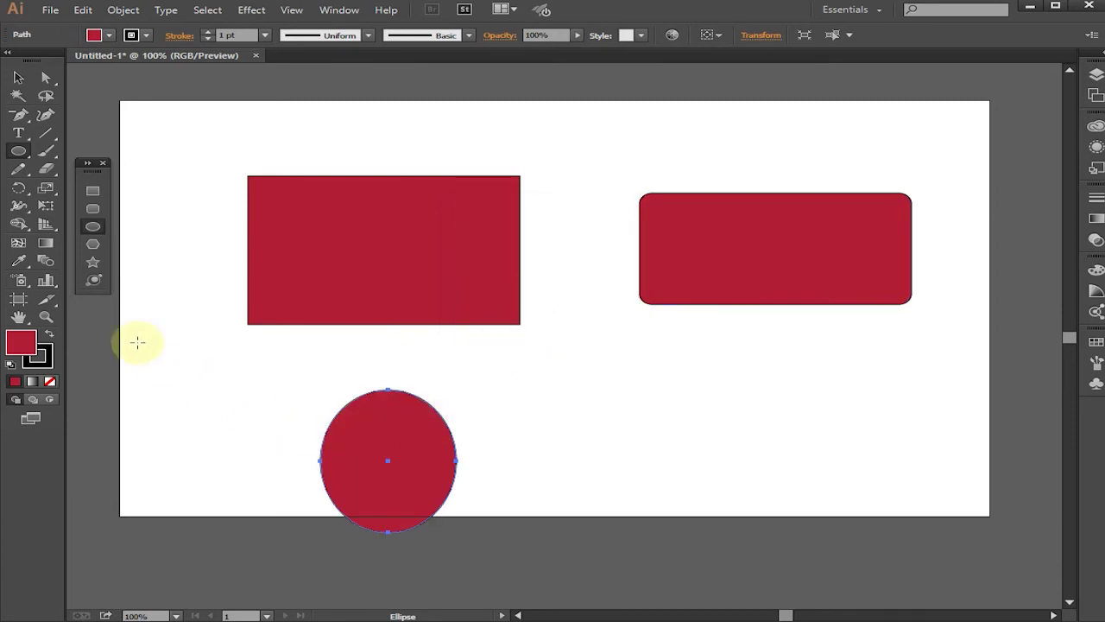
Step: Create a 7-point star with radii of 70.1783 px and 35.0892 px between the rectangle and the rounded rectangle
click(95, 264)
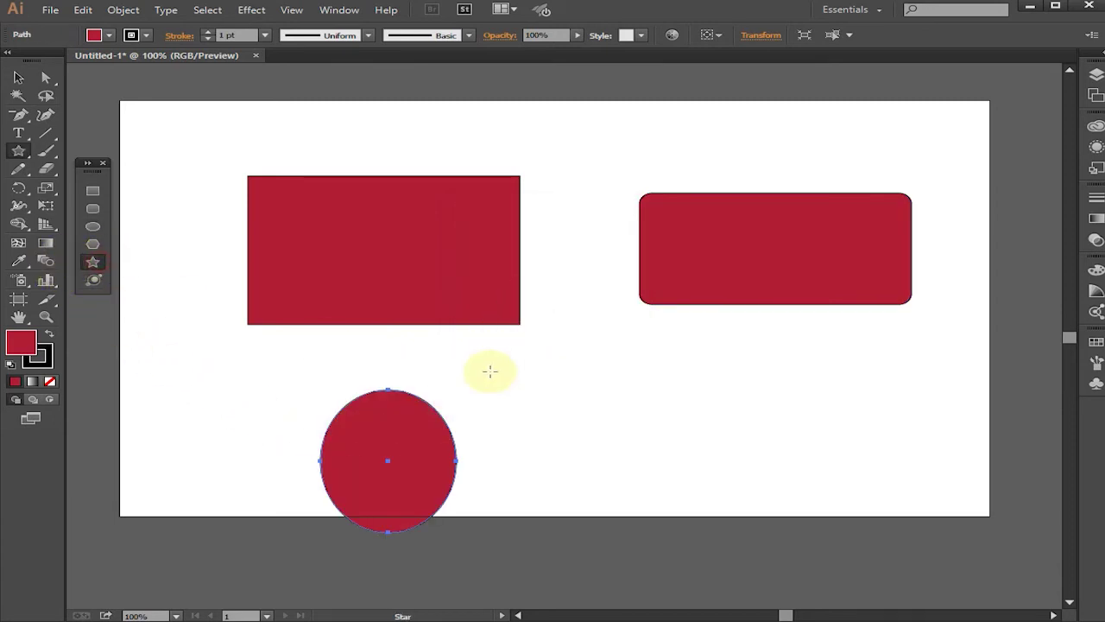
click(573, 341)
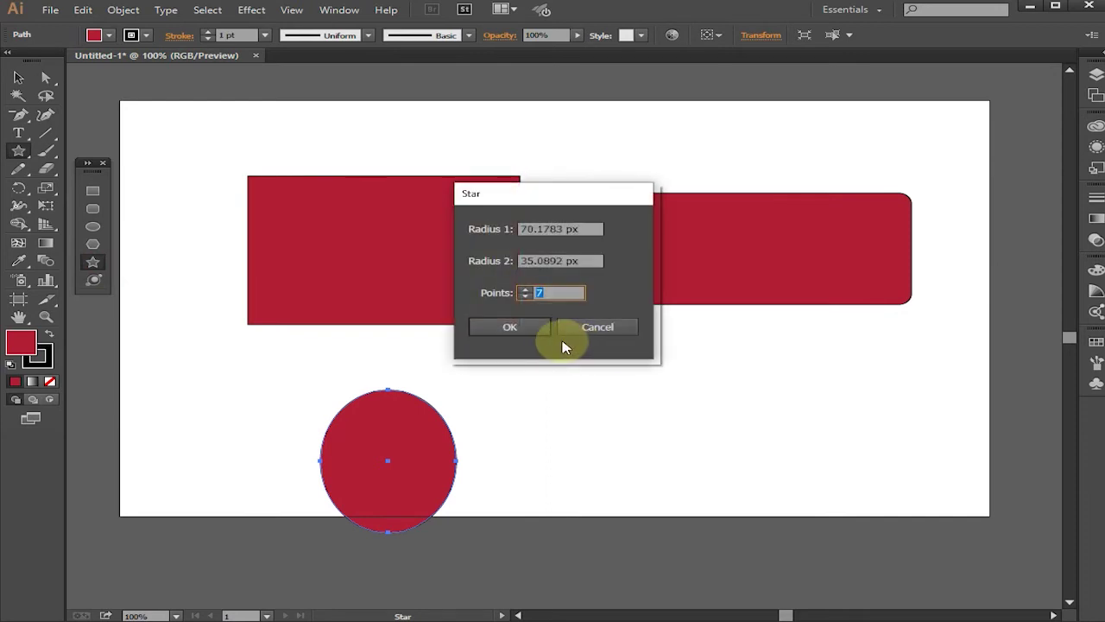
click(511, 330)
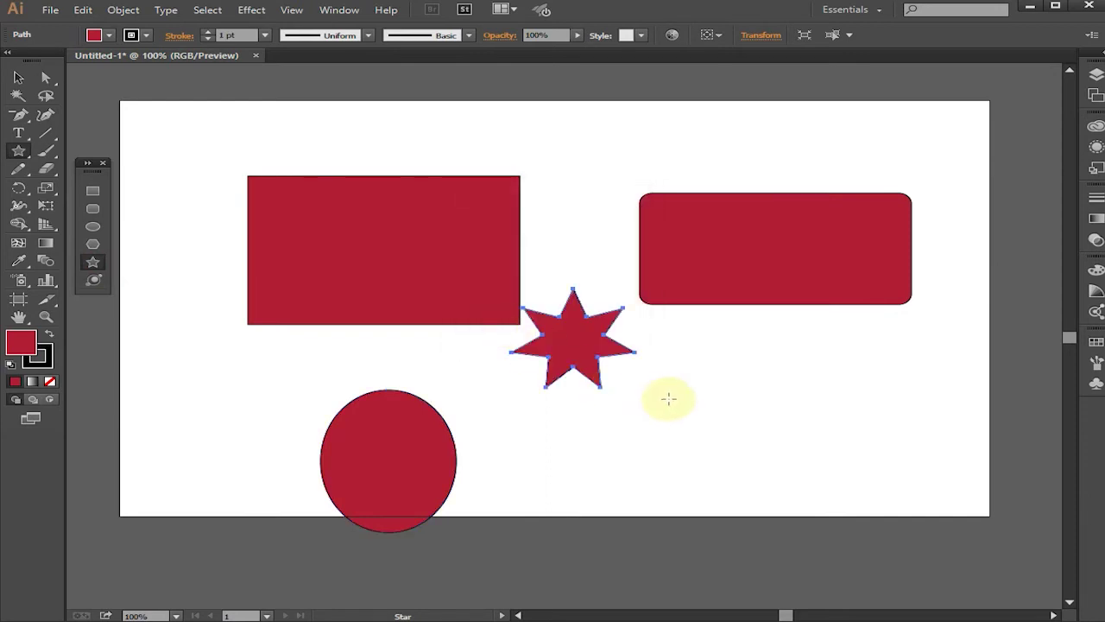
Step: Create a 5-point star with radii of 70.1783 px and 35.0892 px below the rounded rectangle
click(683, 403)
double_click(554, 298)
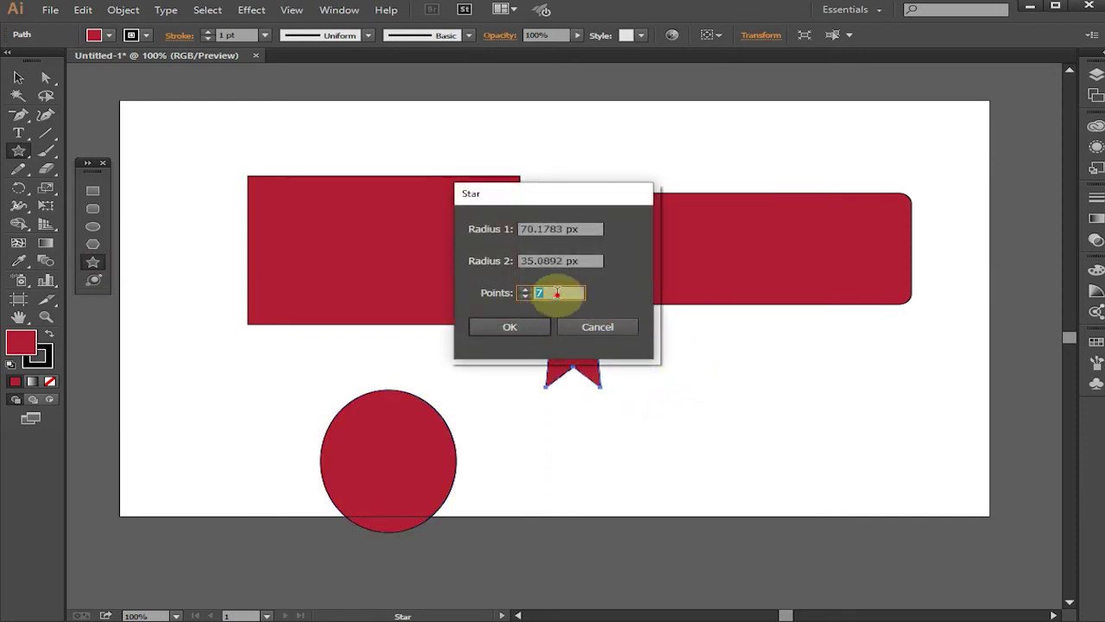
text(5)
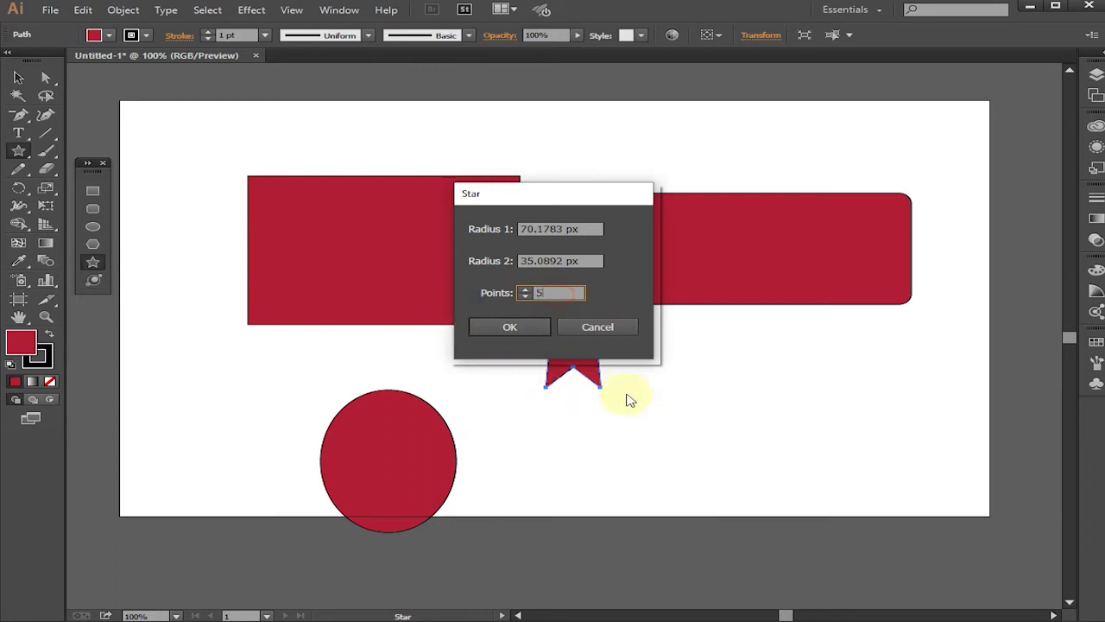
click(530, 328)
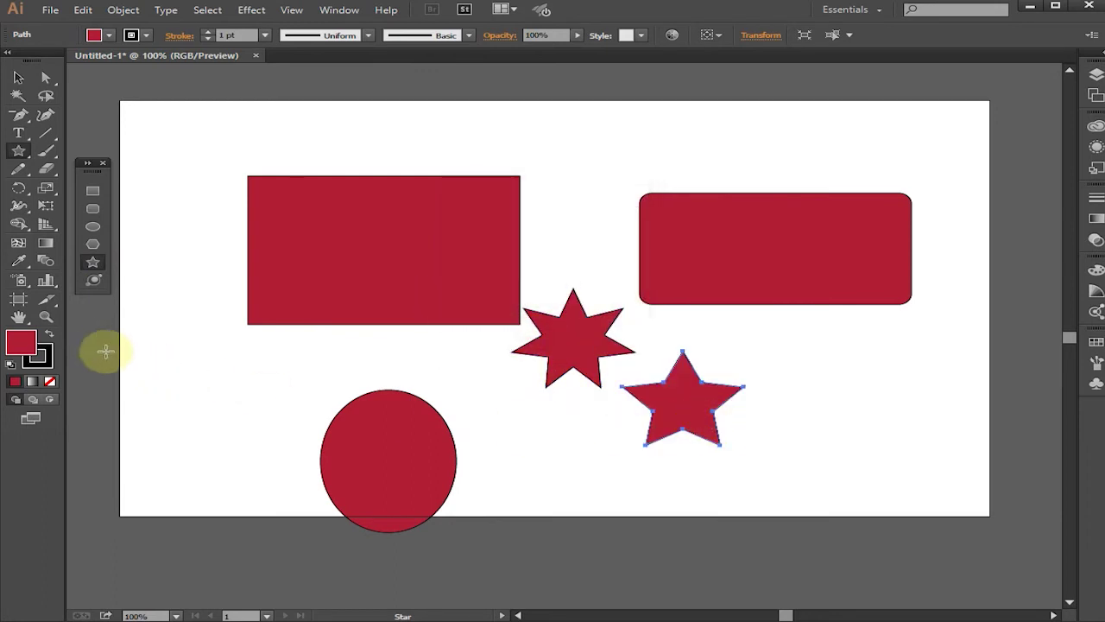
Step: Create a 6-sided polygon with a 98.1835 px radius at the lower edge of the rounded rectangle
click(94, 247)
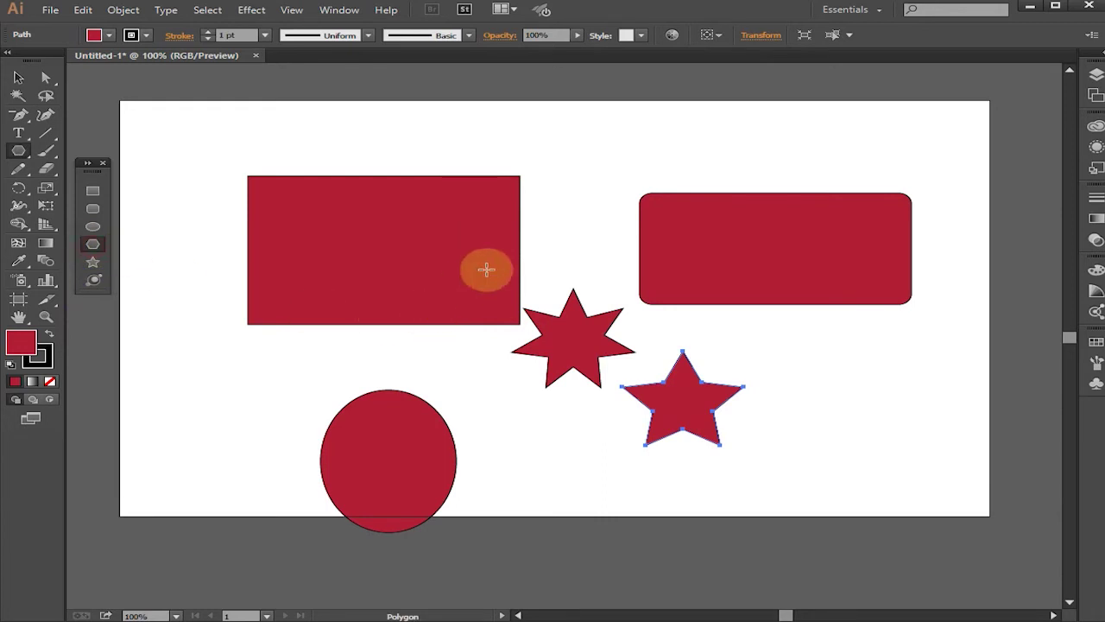
click(829, 359)
click(529, 311)
Step: Create an 8-sided polygon with a 98.1835 px radius overlapping the rectangle's lower-left corner
click(218, 356)
double_click(539, 276)
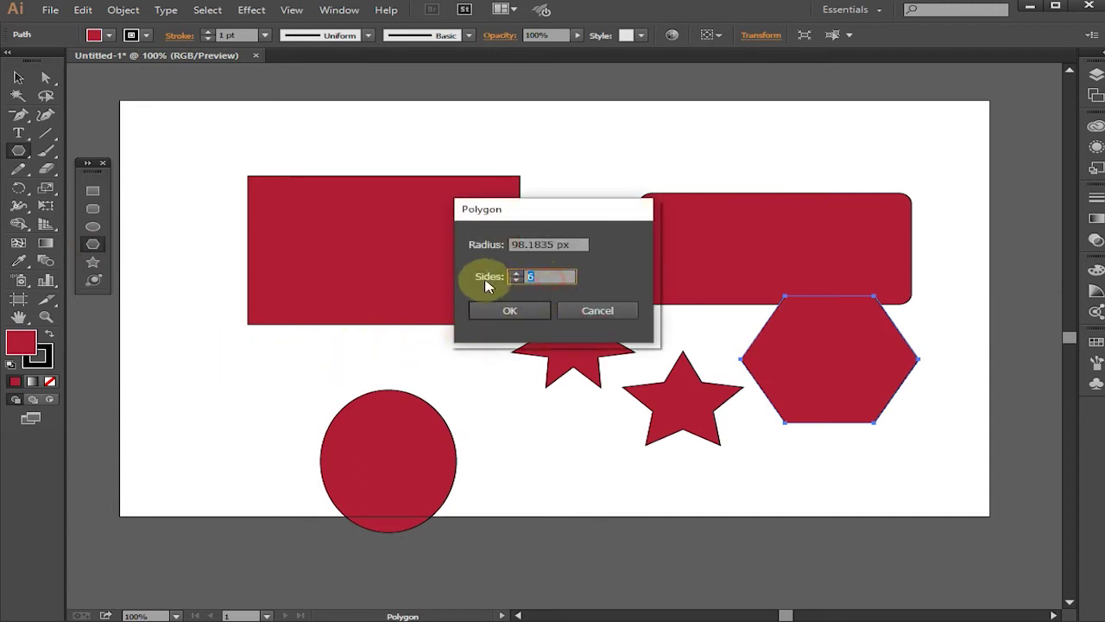
text(8)
click(508, 310)
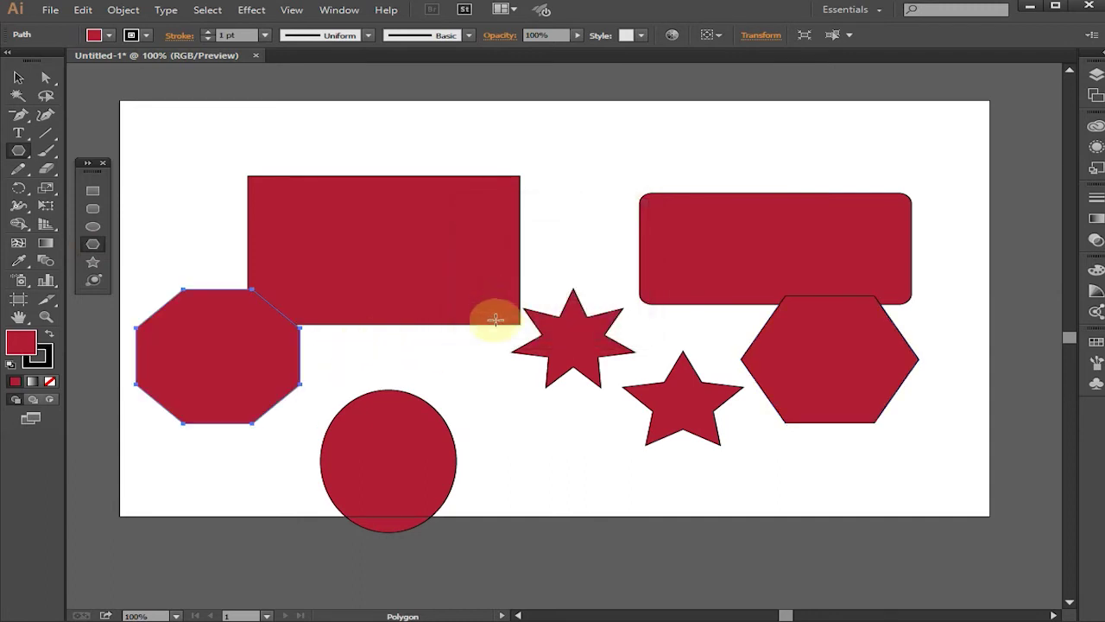
Step: Create a 7-sided polygon with a 98.1835 px radius between the tops of the rectangle and the rounded rectangle
click(580, 186)
drag(580, 275, 504, 276)
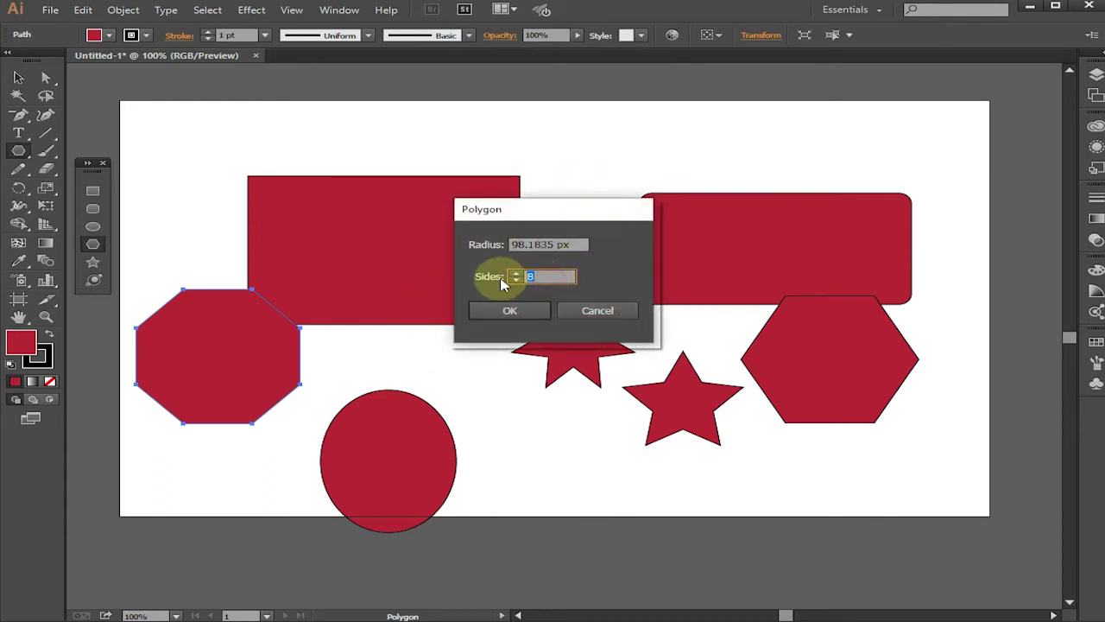
text(7)
click(513, 311)
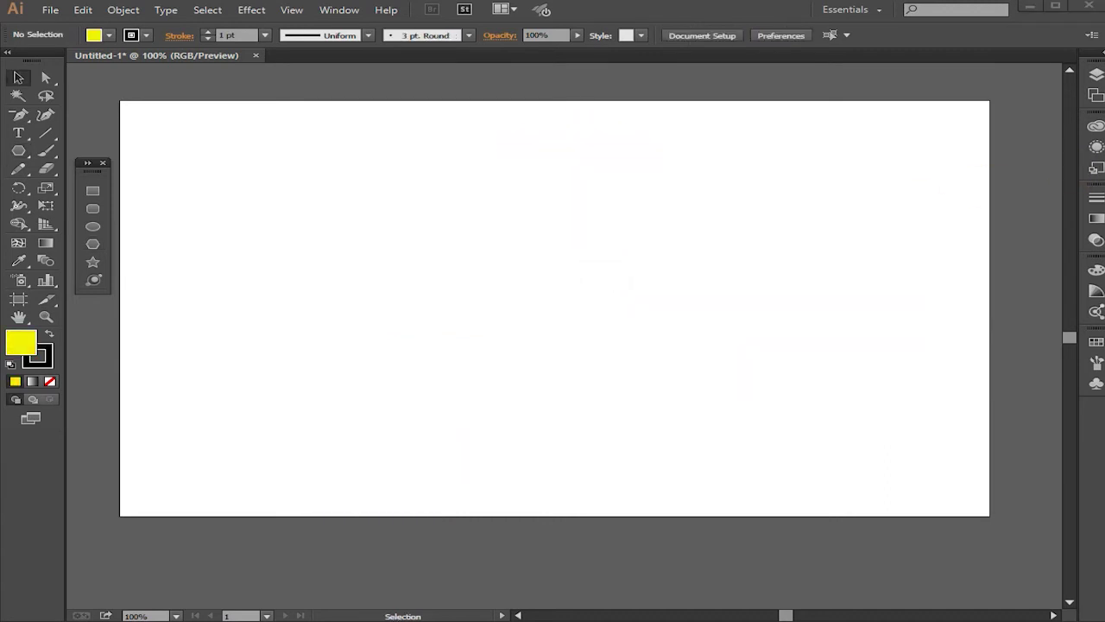
Step: Draw three yellow 7-sided polygons freehand on the empty artboard, two large ones along the top and a small one of about 51 px radius below
click(18, 151)
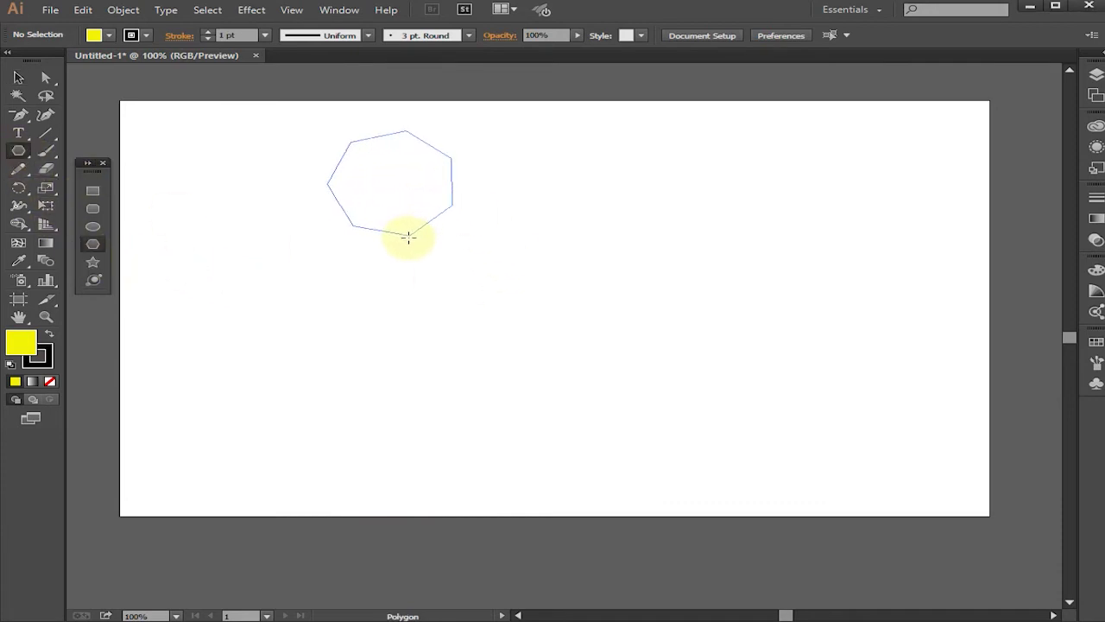
drag(402, 248, 393, 263)
drag(634, 218, 671, 282)
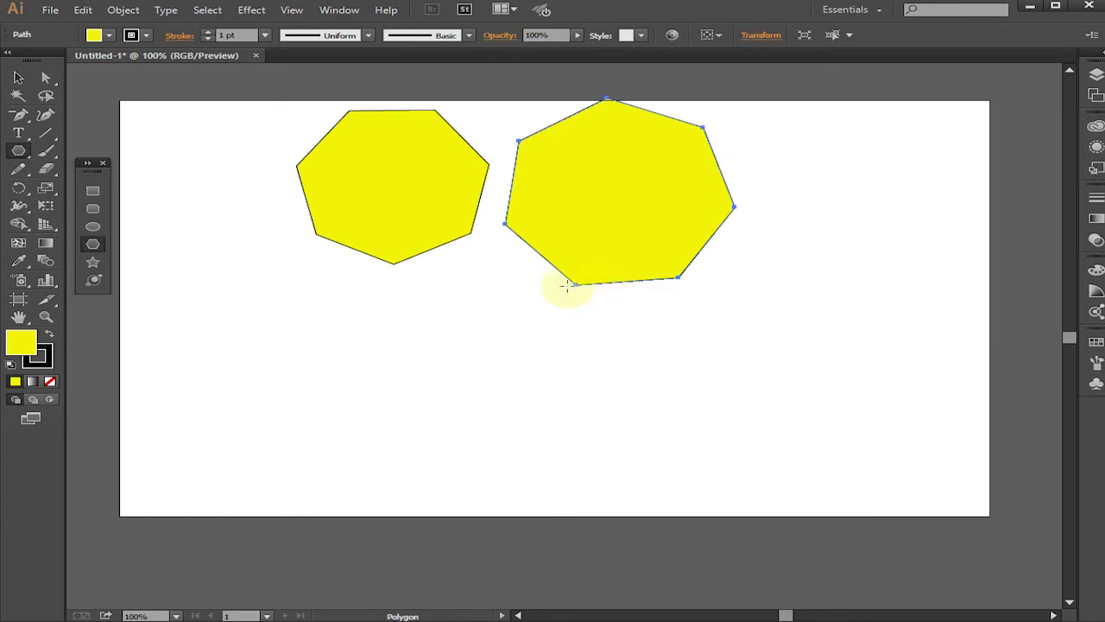
drag(247, 334, 256, 298)
Step: Create a 7-sided polygon with a 51.0882 px radius overlapping the small heptagon
click(259, 302)
key(Tab)
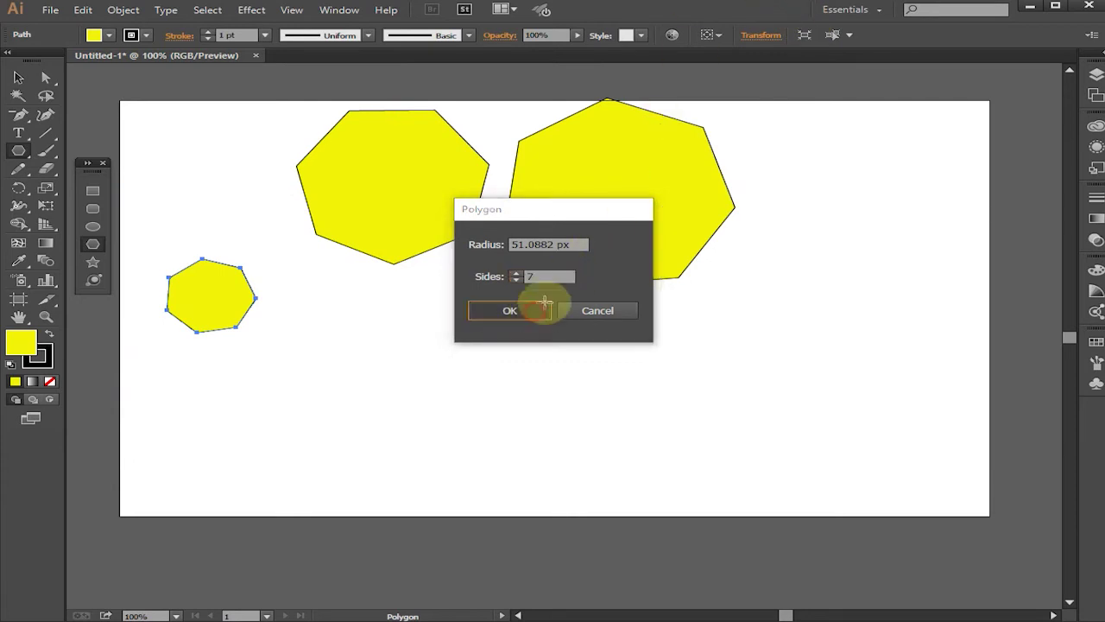
click(510, 311)
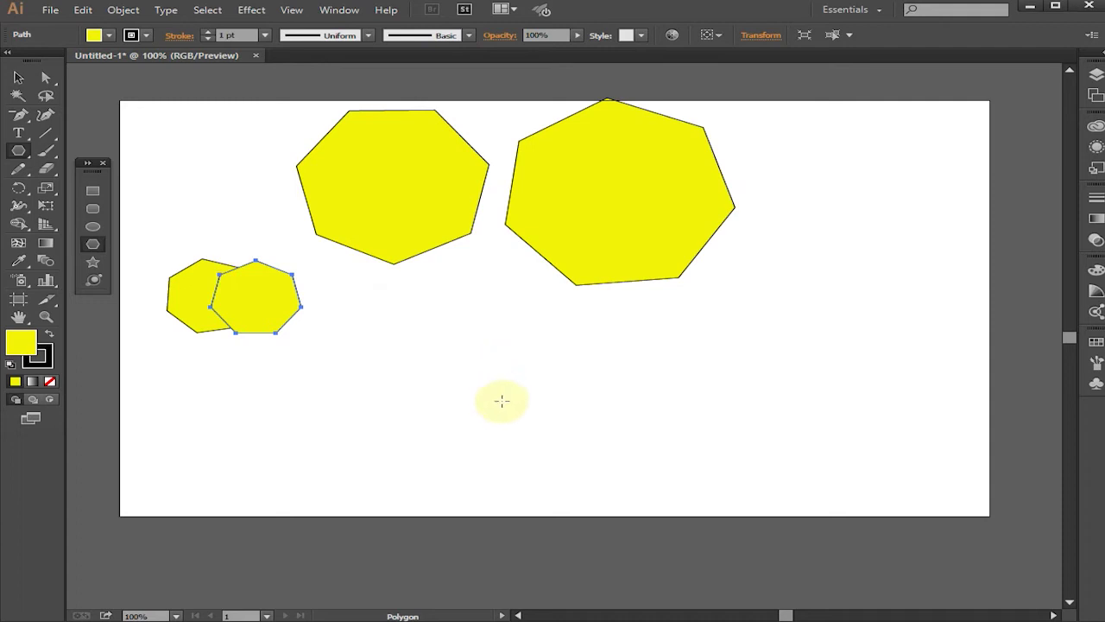
Step: Draw a large polygon below the first heptagon, varying its number of sides while drawing and ending with 10 sides
click(19, 150)
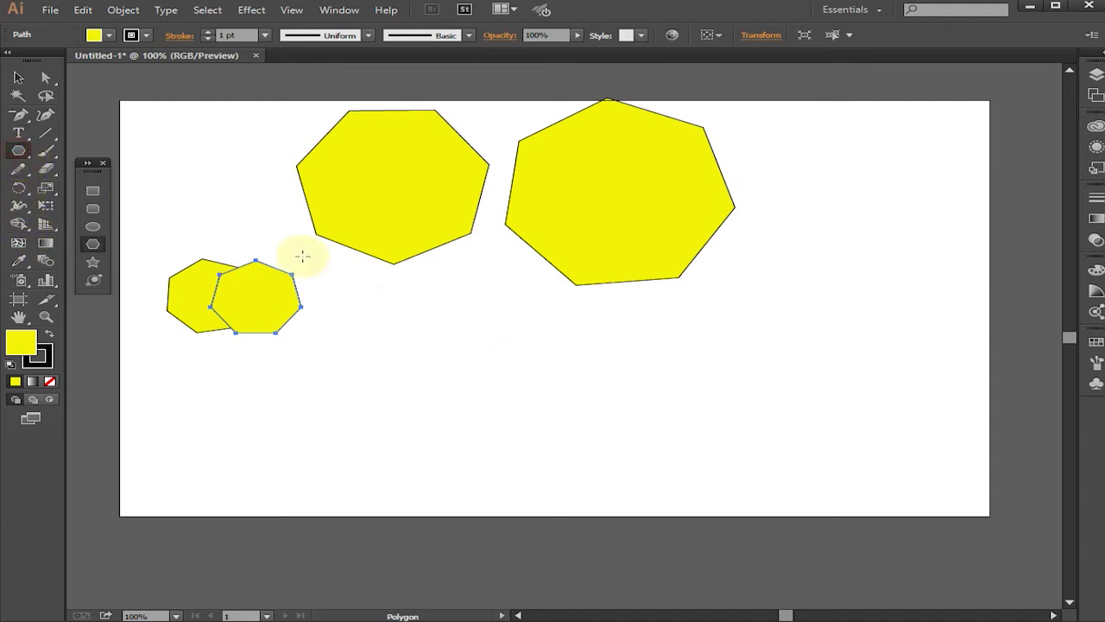
drag(369, 283, 420, 377)
key(Up)
key(Up)
key(Up)
key(Up)
key(Up)
key(Up)
key(Down)
key(Down)
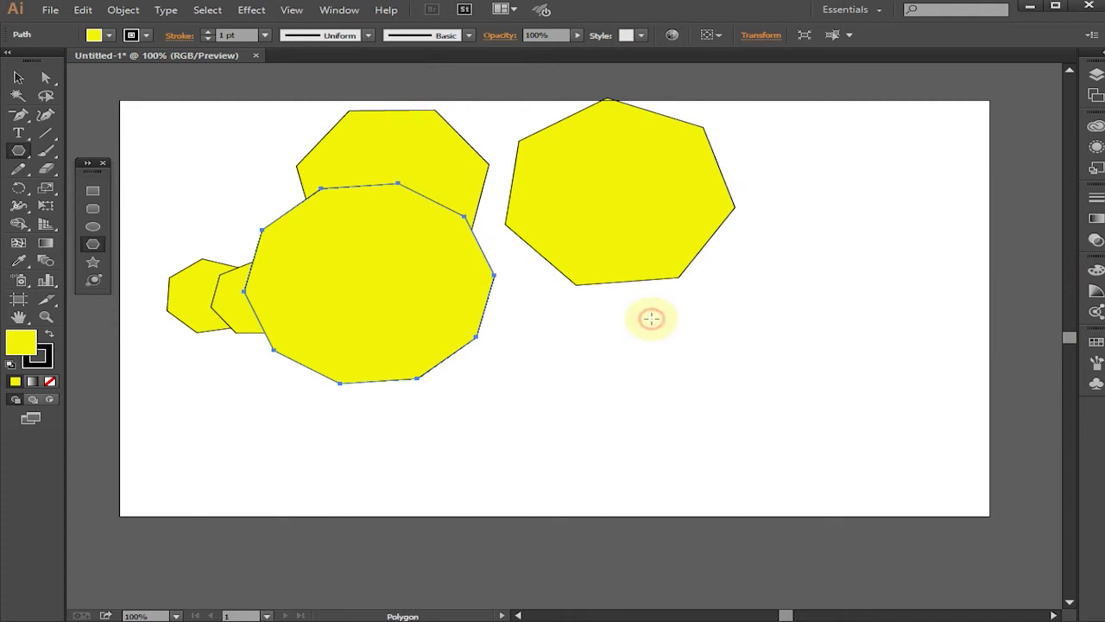
Step: Draw a smaller 10-sided polygon below the largest heptagon, and move it slightly to the right
drag(641, 316, 667, 390)
drag(658, 317, 695, 311)
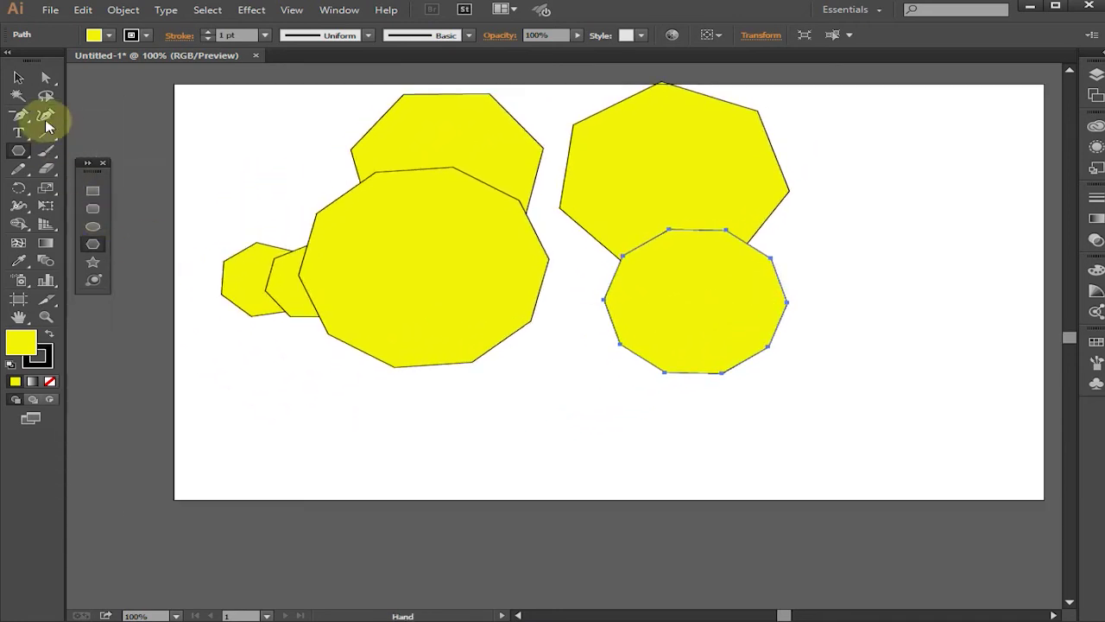
click(18, 78)
drag(717, 299, 747, 298)
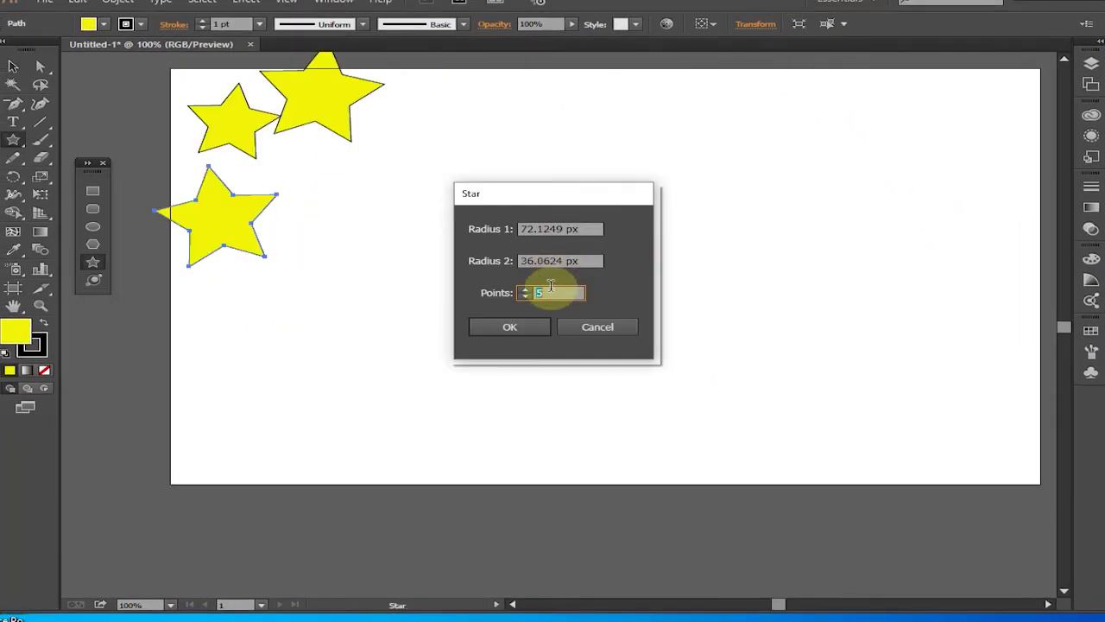
Step: Create a 5-point star with radii of 72.1249 px and 36.0624 px near the middle of the artboard
click(523, 328)
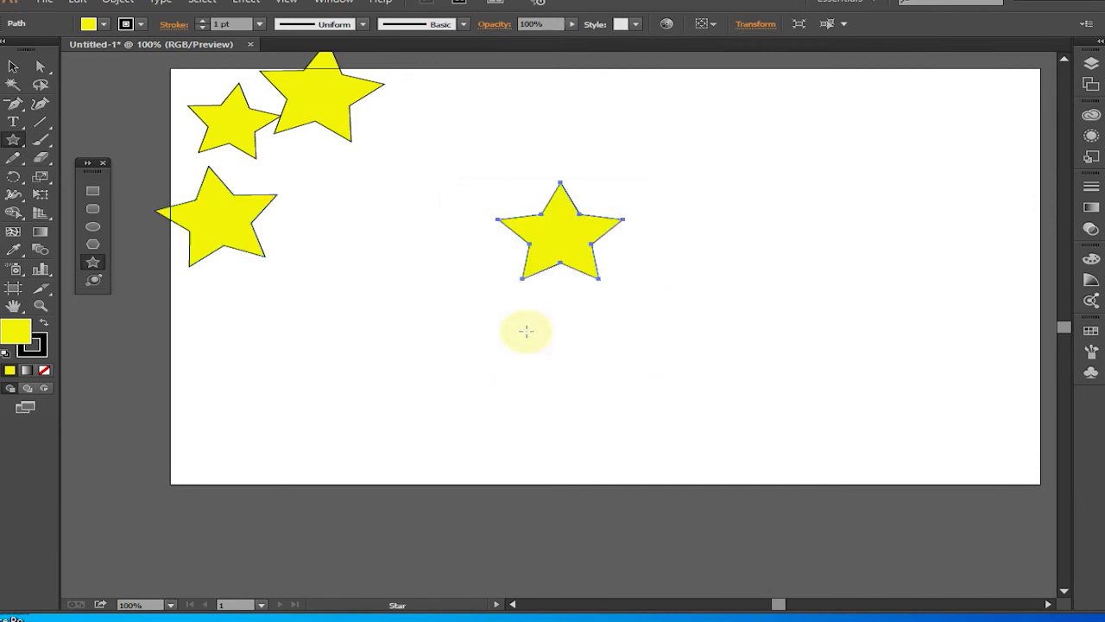
click(343, 185)
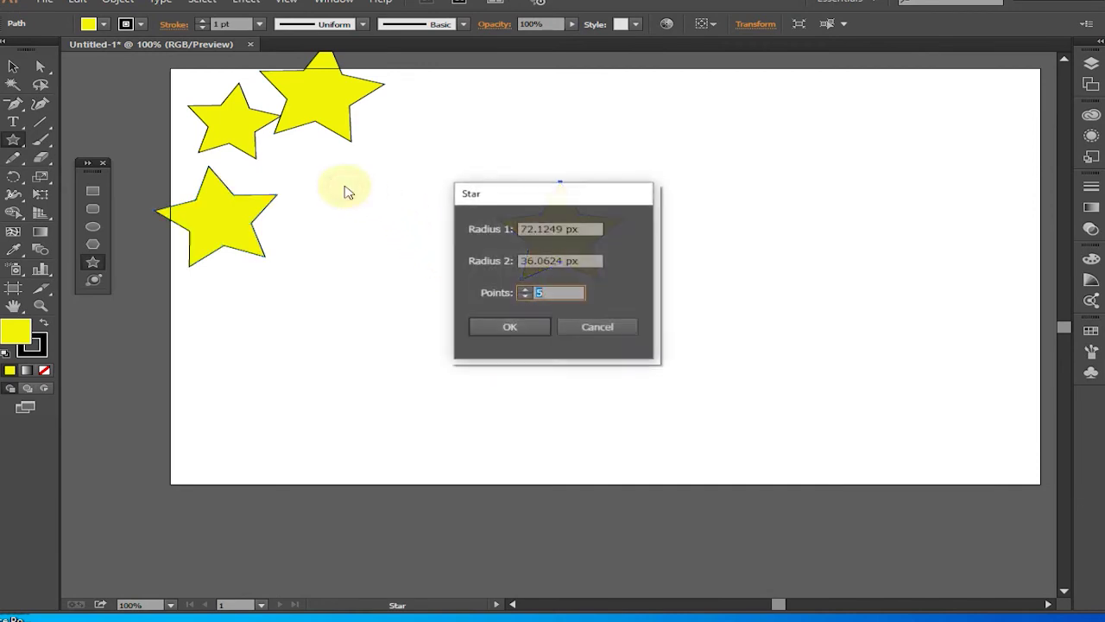
double_click(562, 291)
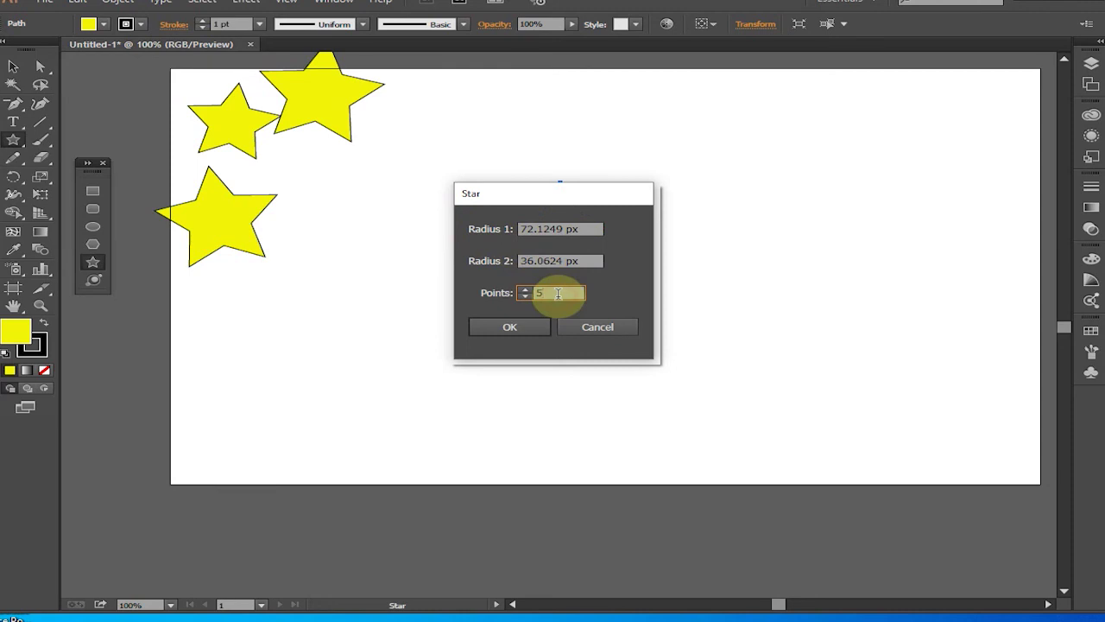
click(593, 327)
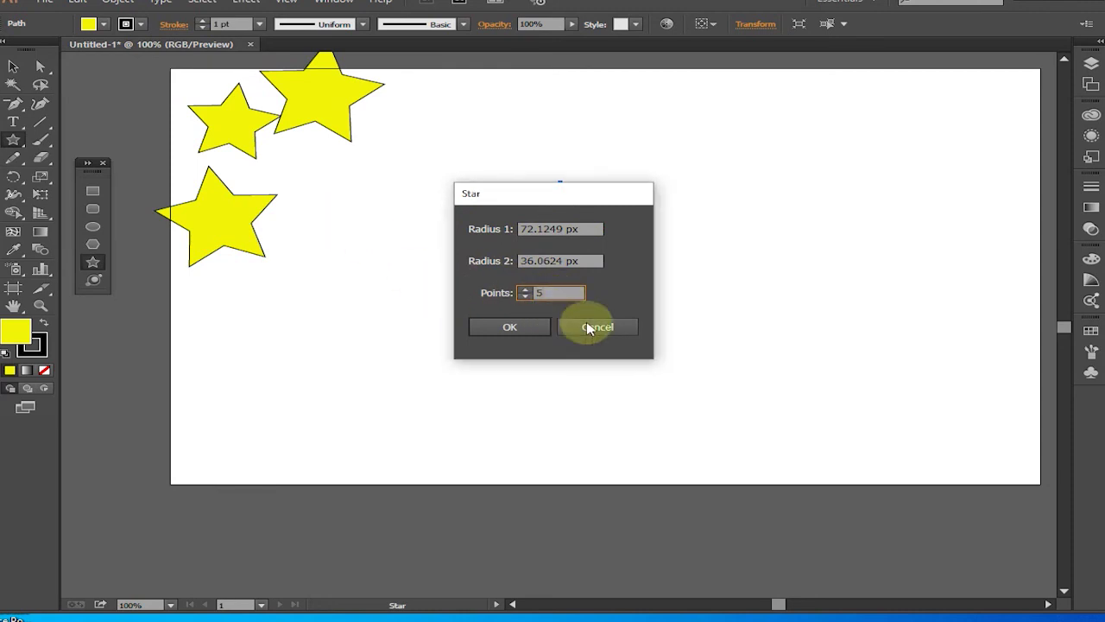
click(506, 321)
Step: Draw two stars freehand between the leftmost and middle stars, varying the second one's number of points while drawing and ending with 7
drag(322, 219, 499, 288)
key(Up)
key(Up)
key(Up)
key(Down)
key(Down)
key(Down)
key(Up)
key(Up)
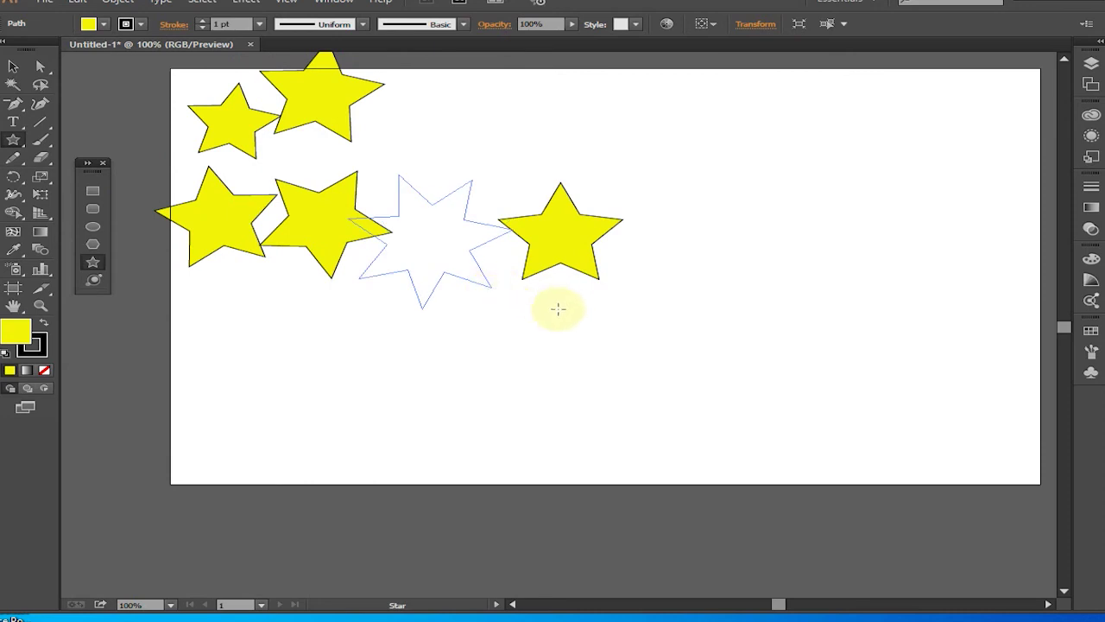
drag(558, 305, 559, 305)
Step: Draw a large upright 7-point star over the middle star's edge and a smaller one of about 88 px outer radius to its lower left
drag(701, 261, 798, 384)
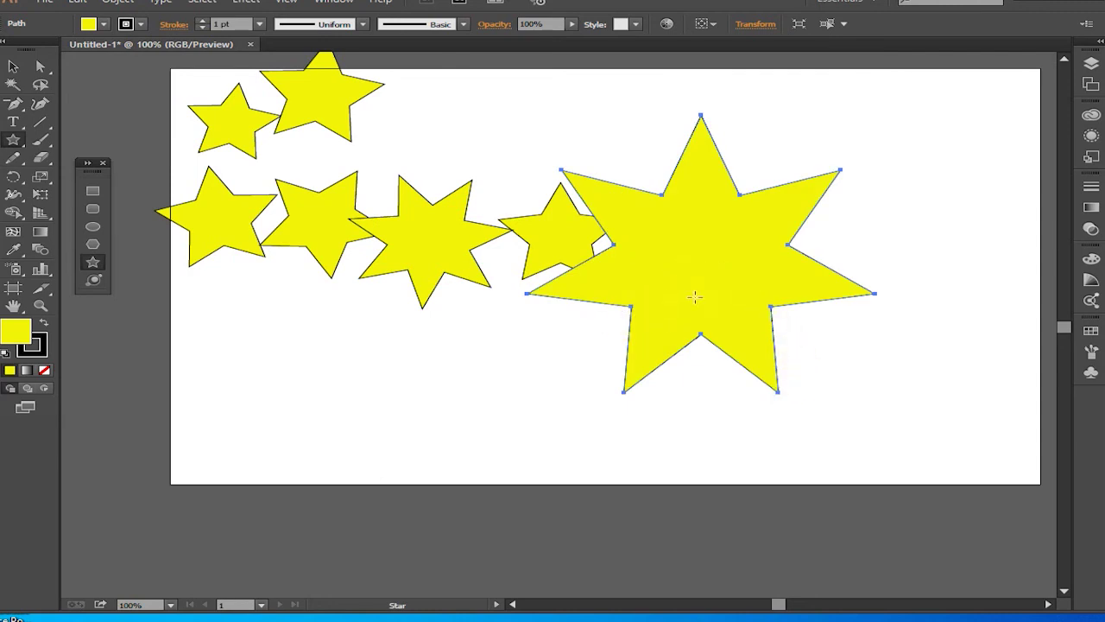
drag(476, 331, 500, 420)
Step: Create a 5-point star with radii of 88.2326 px and 44.1163 px in the artboard's upper-right corner
click(963, 105)
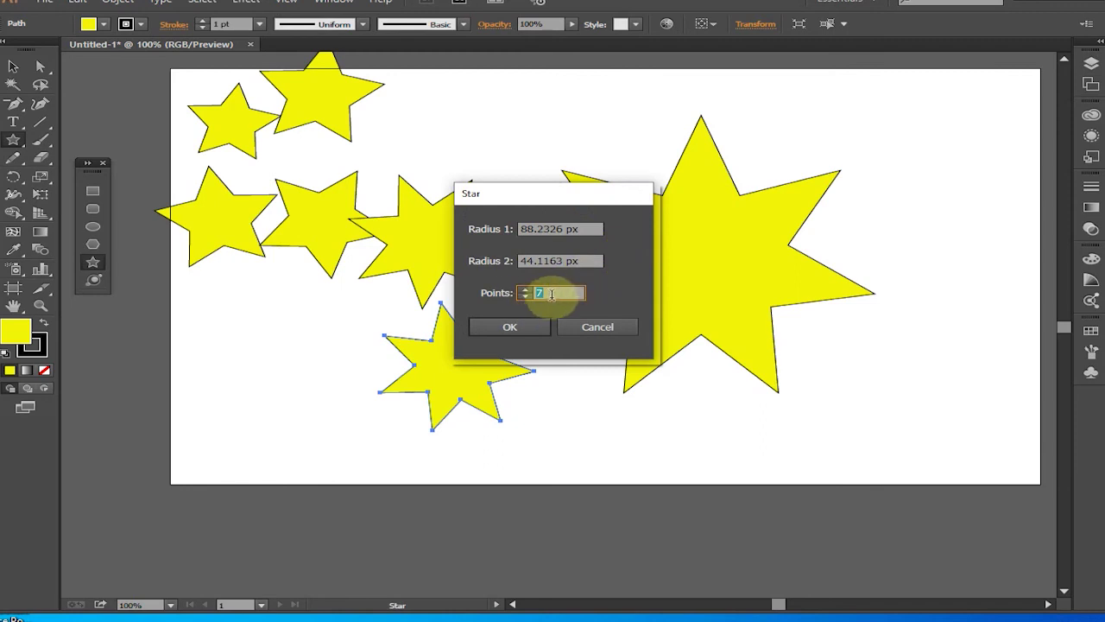
double_click(553, 293)
text(5)
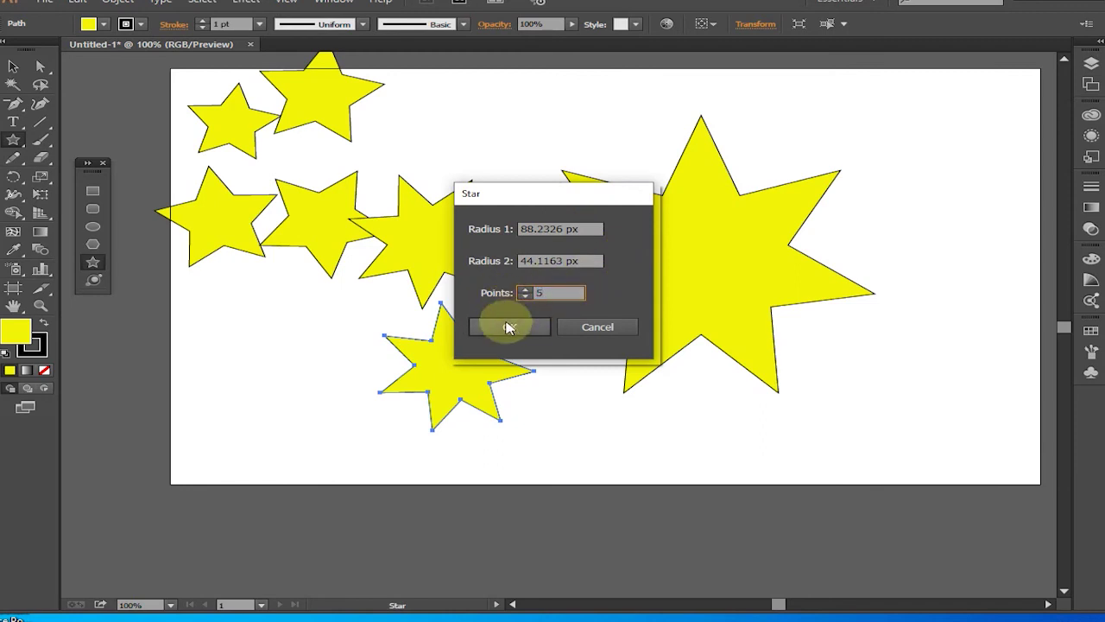
click(509, 327)
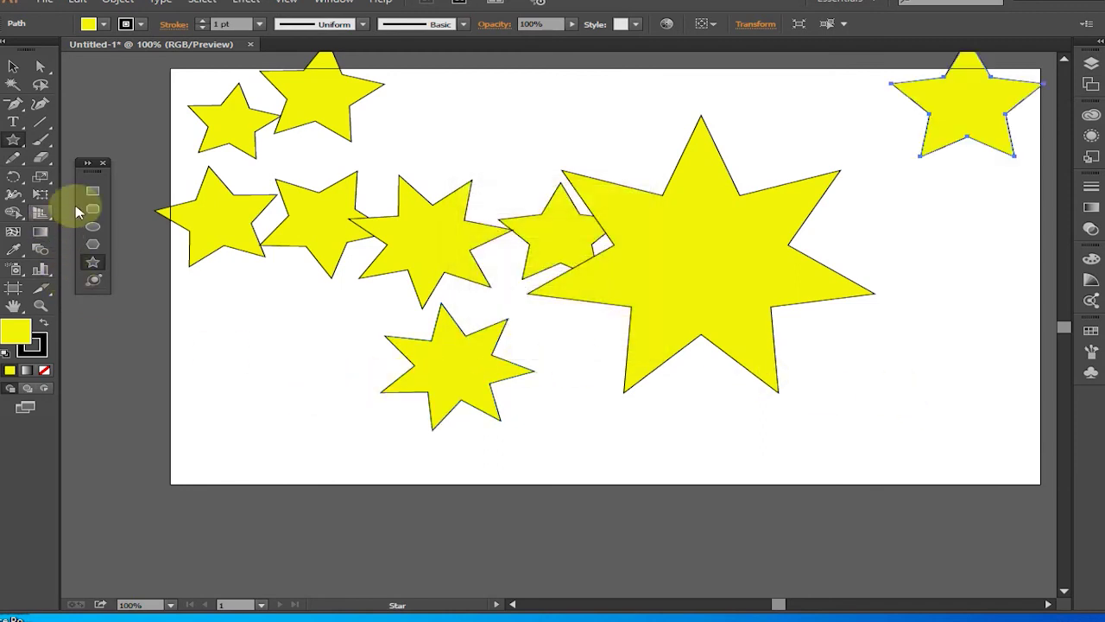
Step: Create a 5-point star with radii of 88.2327 px and 44.1163 px near the artboard's top edge, above the freehand 7-point star
click(478, 114)
double_click(537, 293)
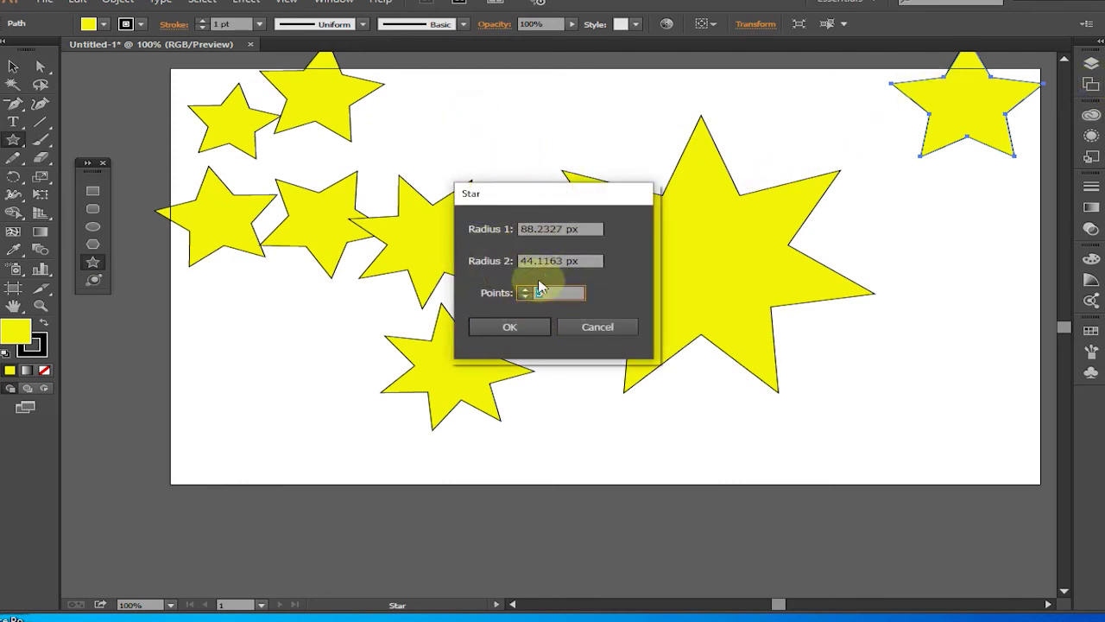
click(595, 229)
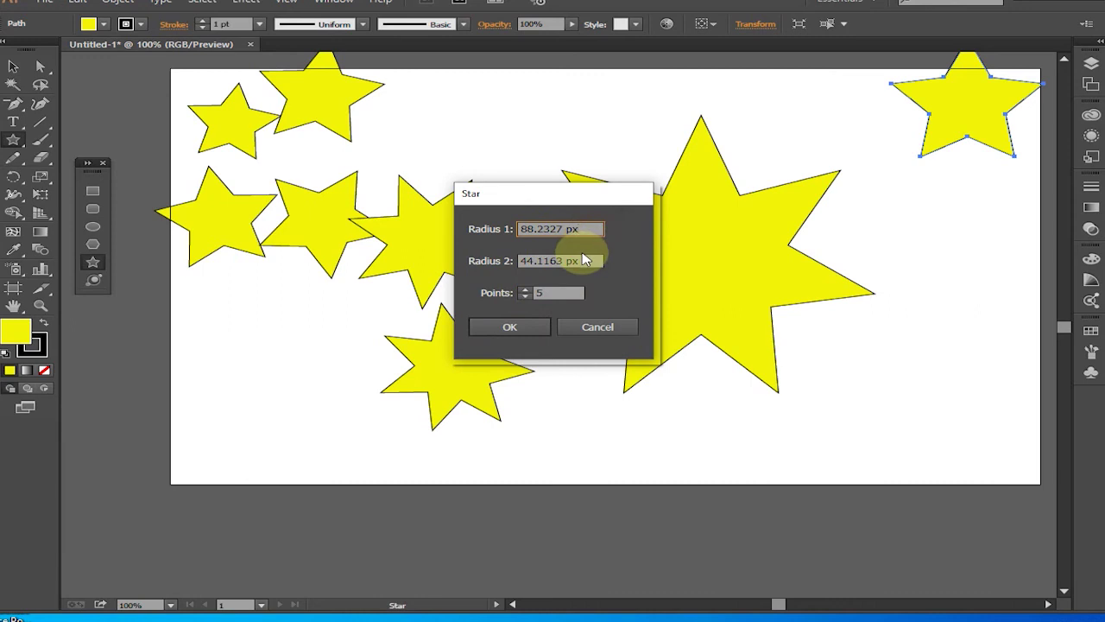
click(509, 326)
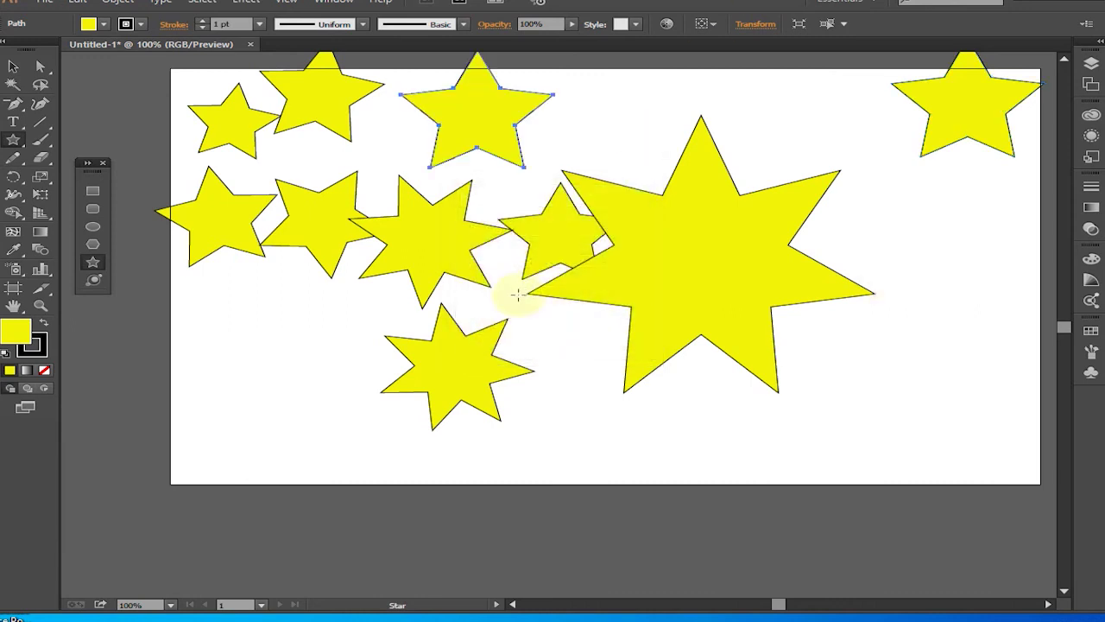
Step: Draw a 5-point star of about 109 px outer radius at the artboard's left edge, and create one of the same radii with two more points
drag(267, 346, 322, 317)
click(620, 126)
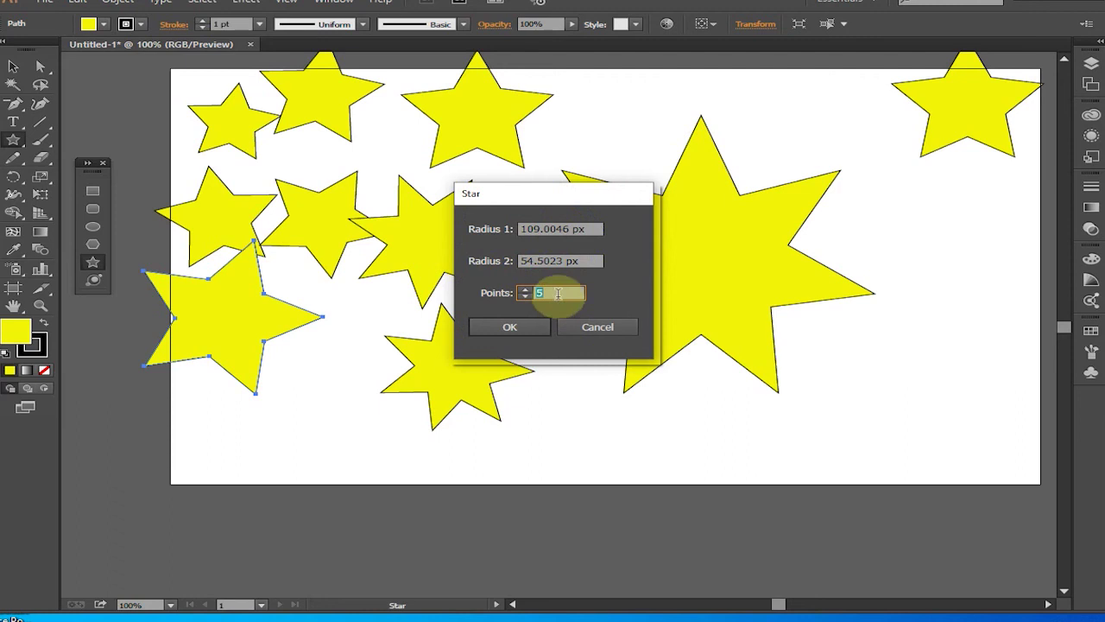
click(524, 289)
click(524, 289)
click(535, 328)
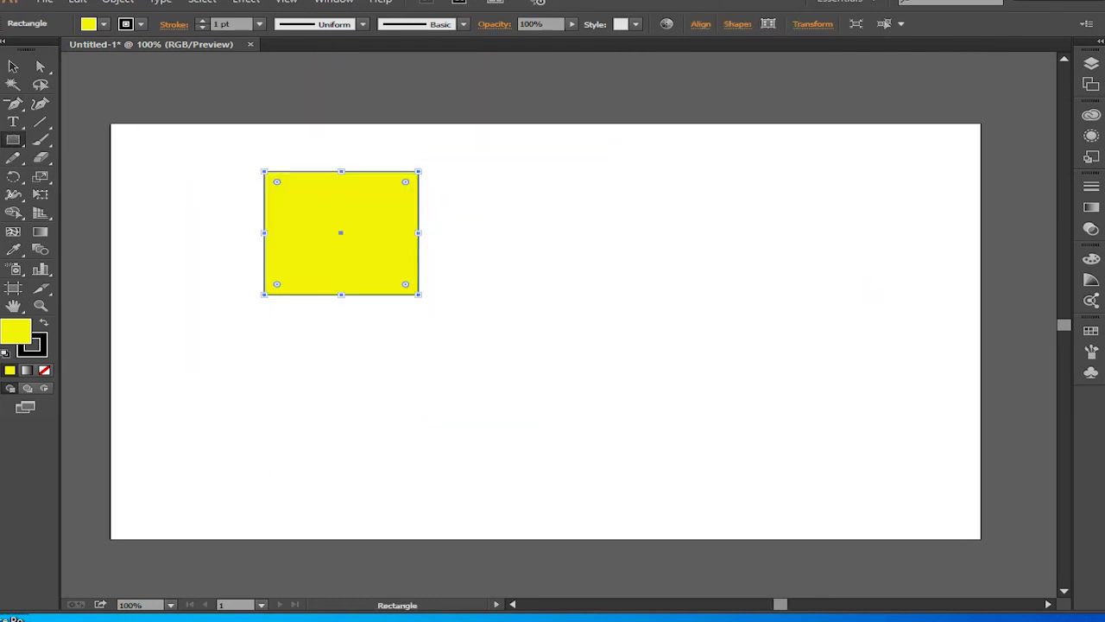
Step: Reshape the yellow rectangle with its bounding box, resizing it from its corners and sides, rotating it slightly and stretching it wide
key(v)
drag(263, 171, 224, 151)
drag(322, 152, 329, 213)
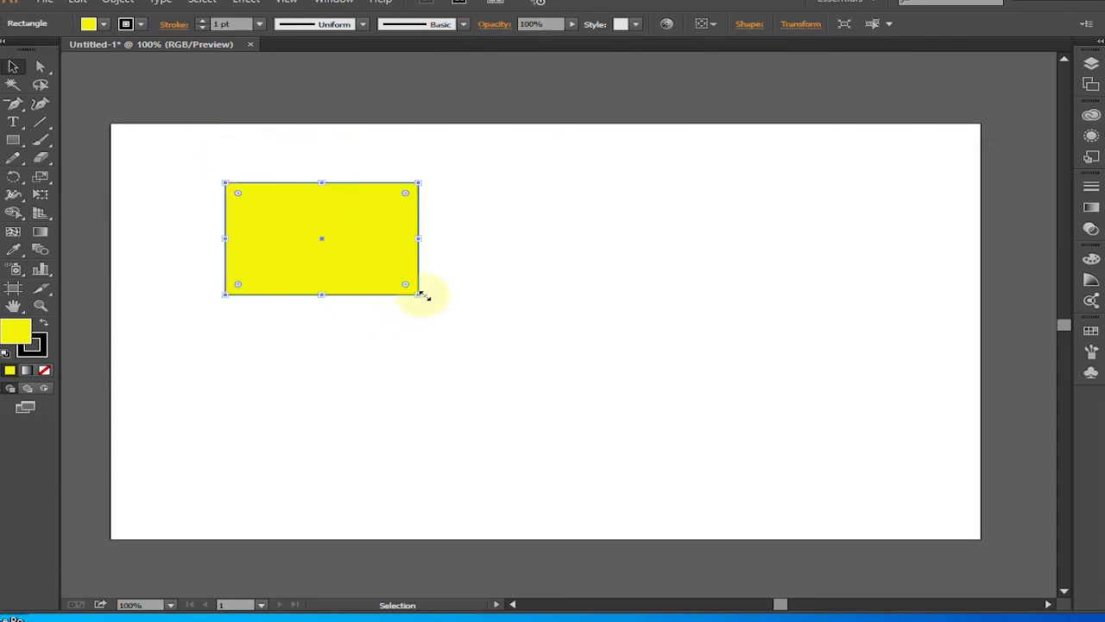
drag(419, 295, 436, 391)
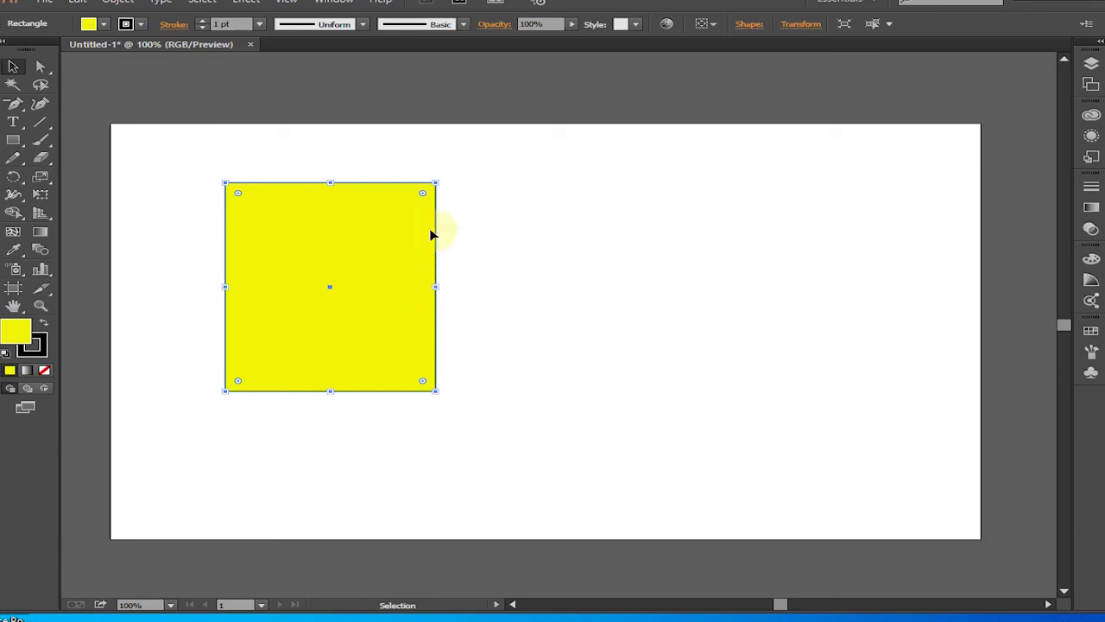
drag(434, 183, 397, 197)
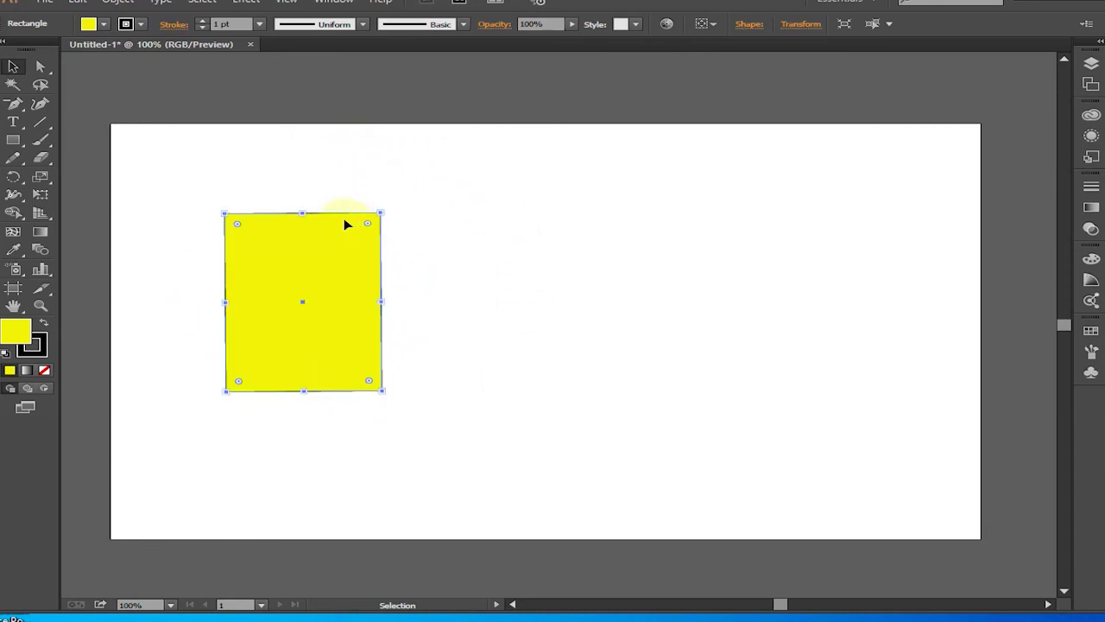
drag(302, 214, 303, 179)
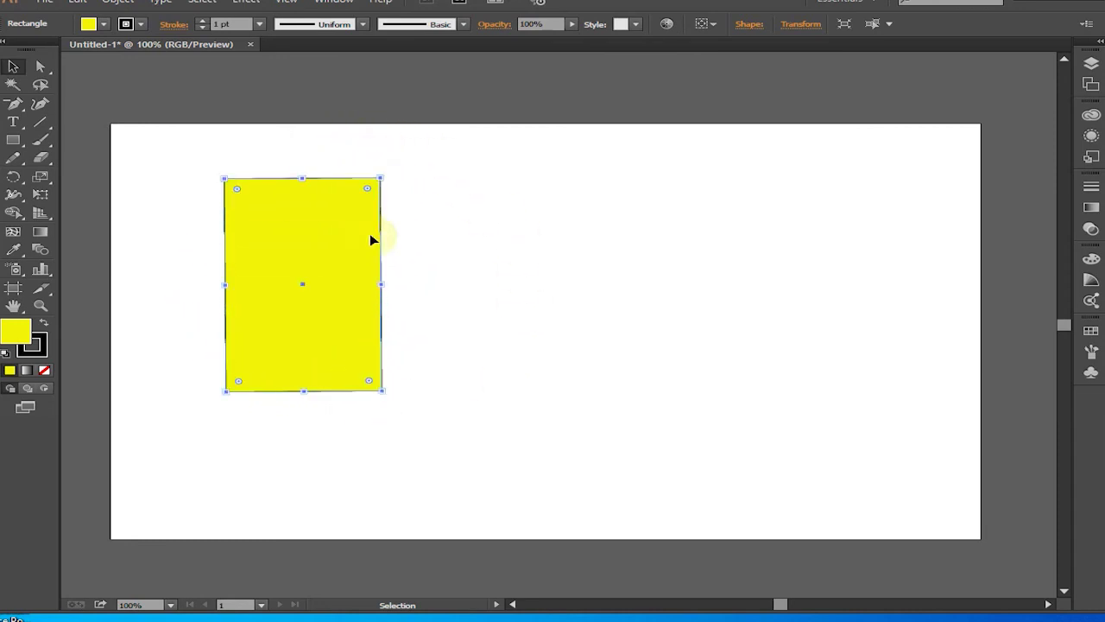
drag(385, 285, 553, 315)
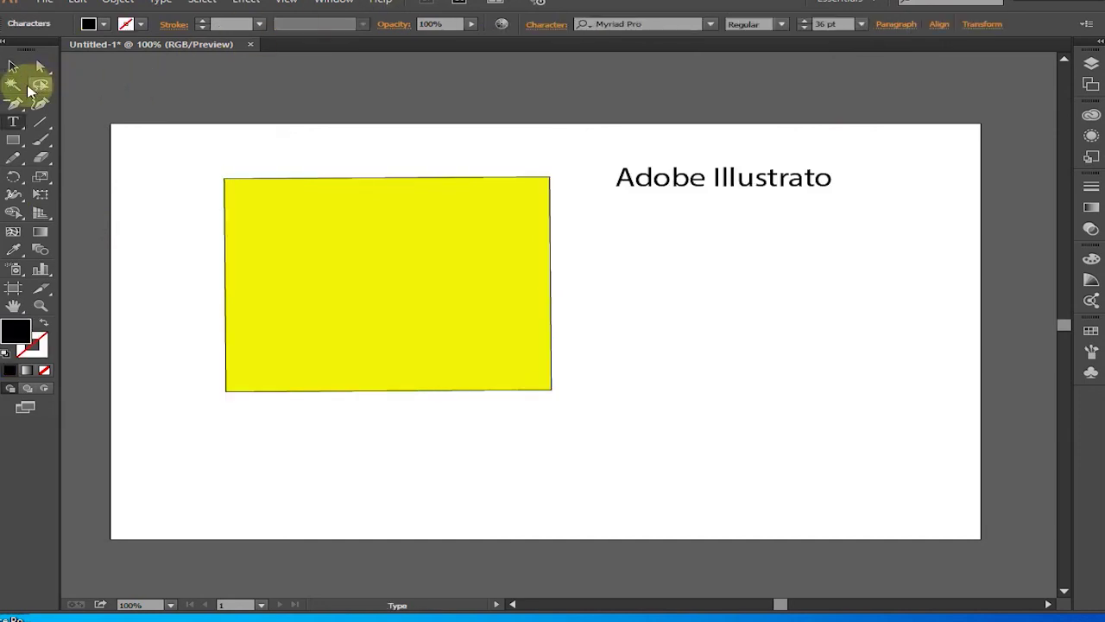
Step: Stretch the "Adobe Illustrato" text taller to about 113 pt and widen it toward the yellow rectangle
click(13, 66)
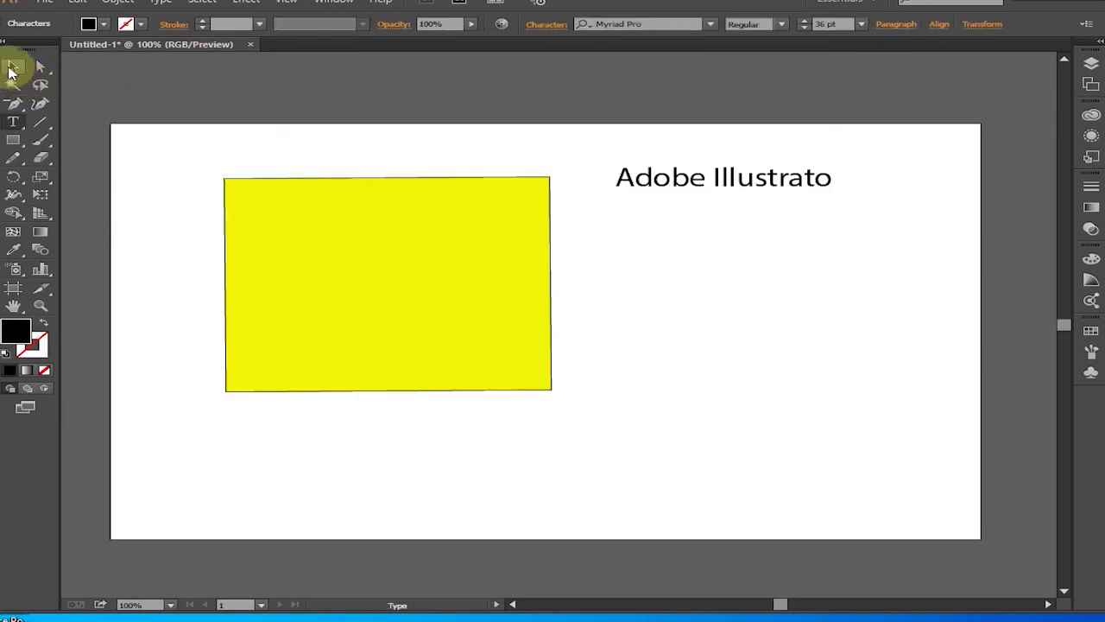
click(663, 185)
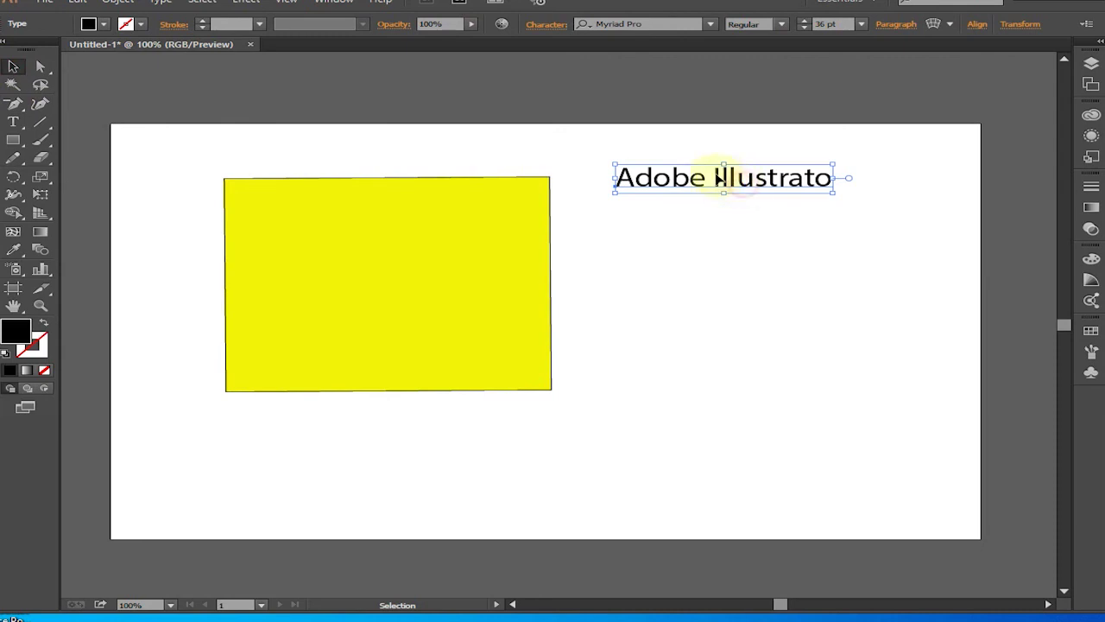
drag(725, 163, 723, 145)
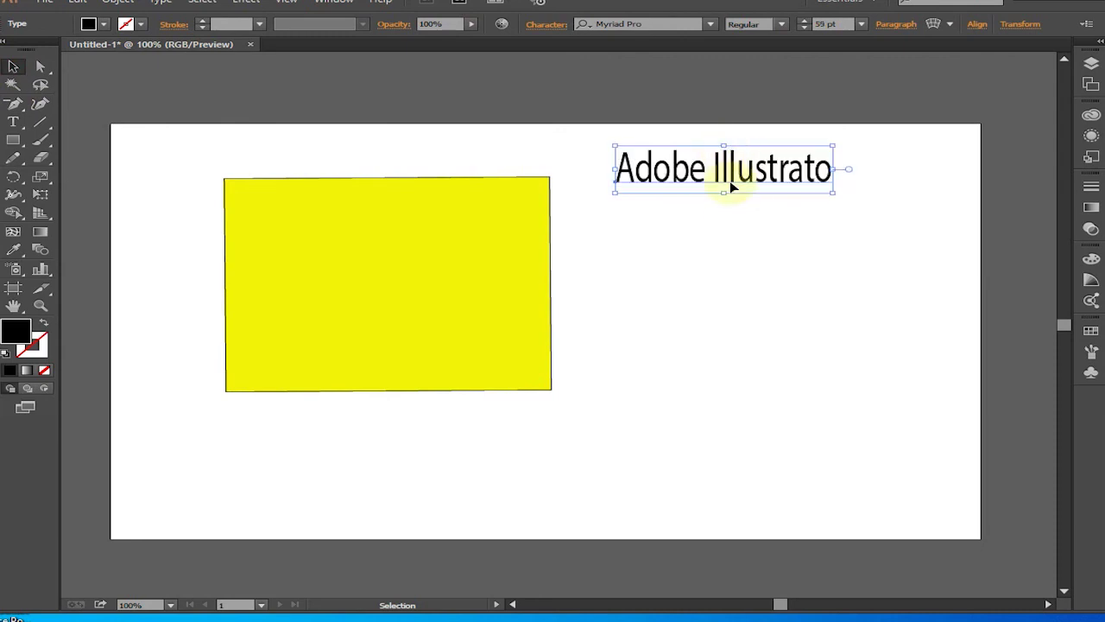
drag(725, 193, 723, 236)
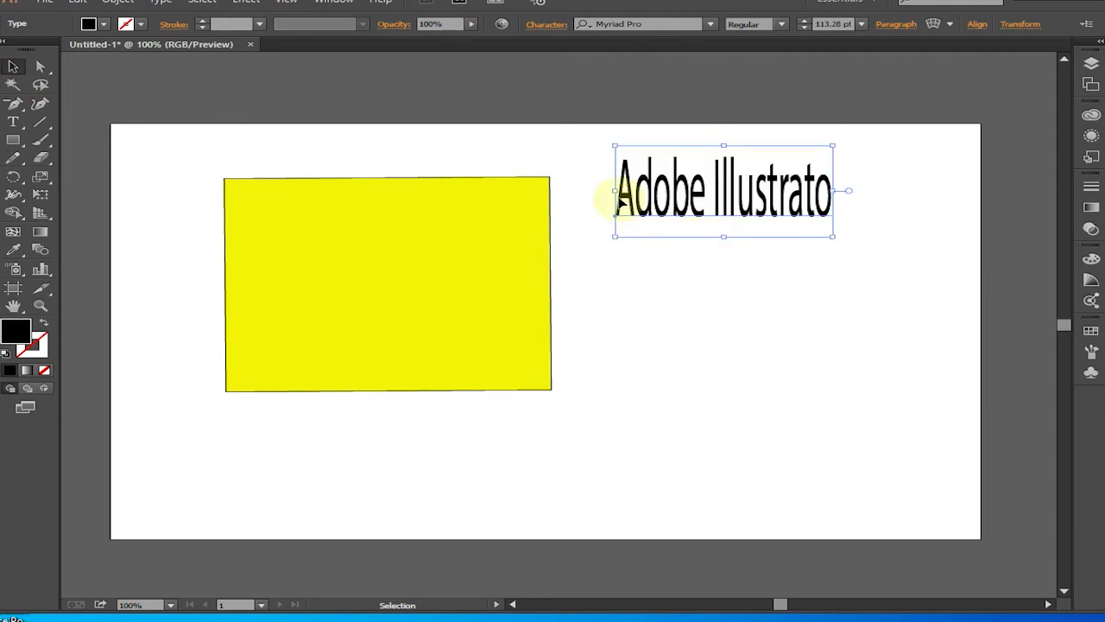
click(588, 193)
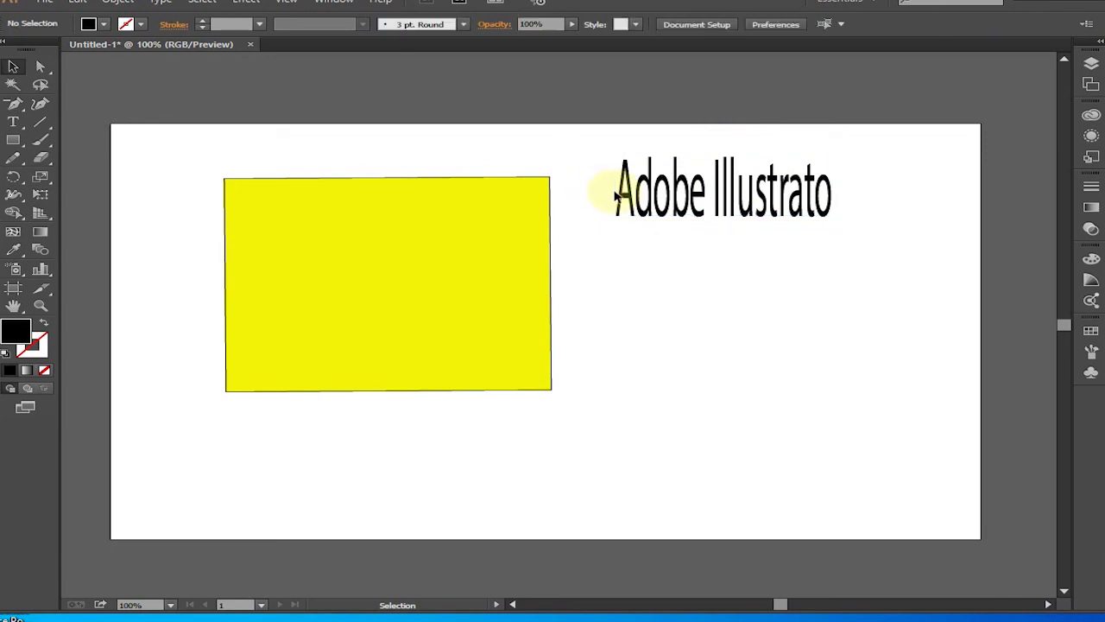
click(662, 200)
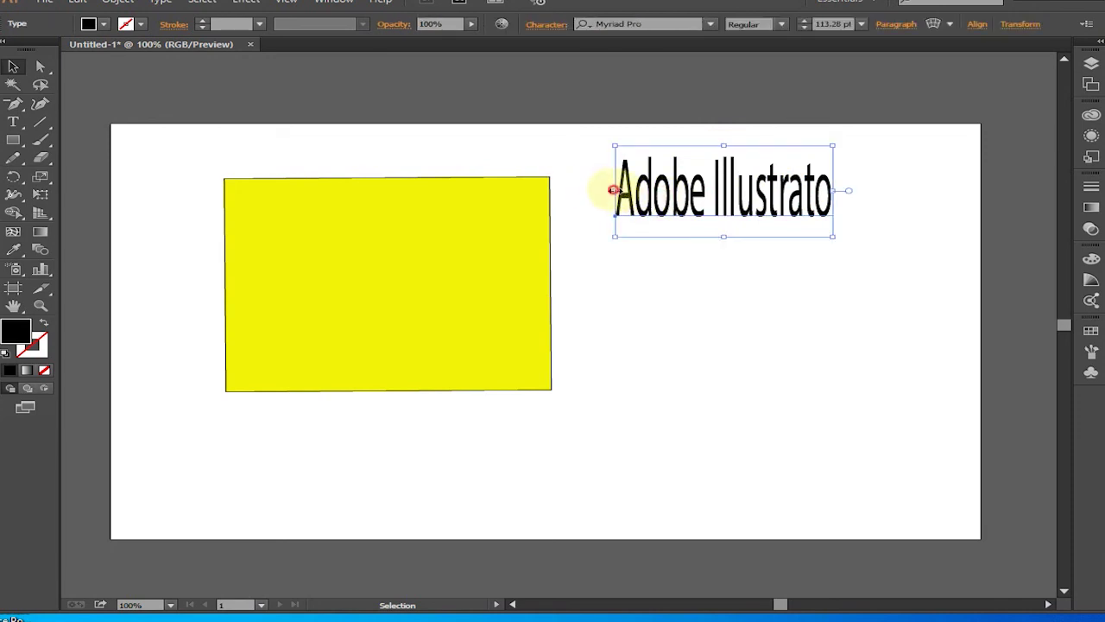
drag(614, 190, 565, 190)
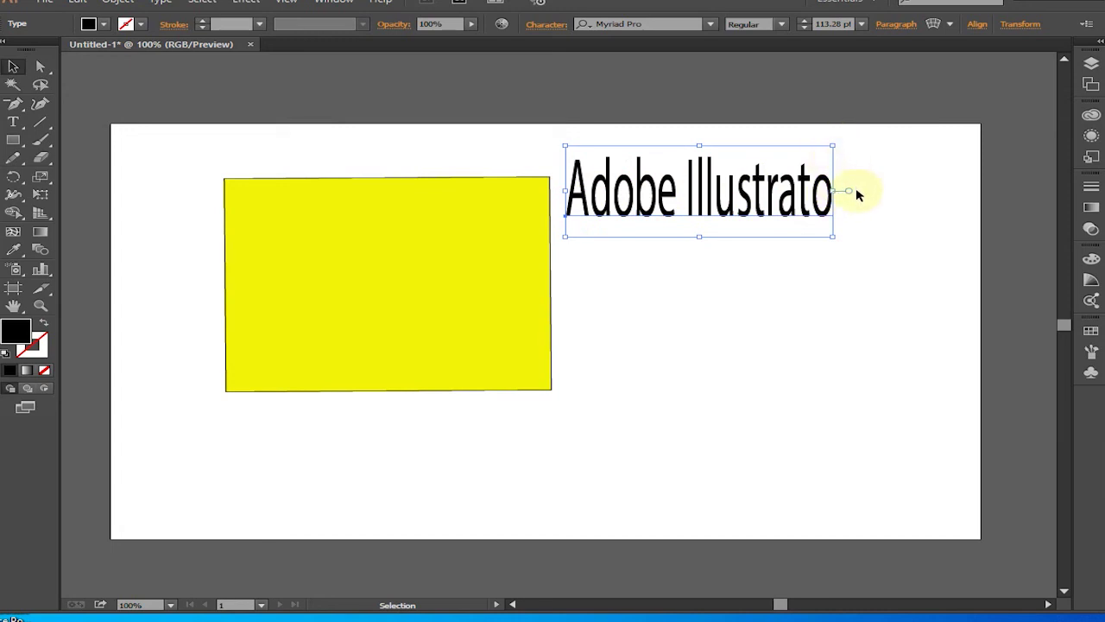
Step: Rotate the "Adobe Illustrato" text slightly and move it onto the yellow rectangle
click(853, 200)
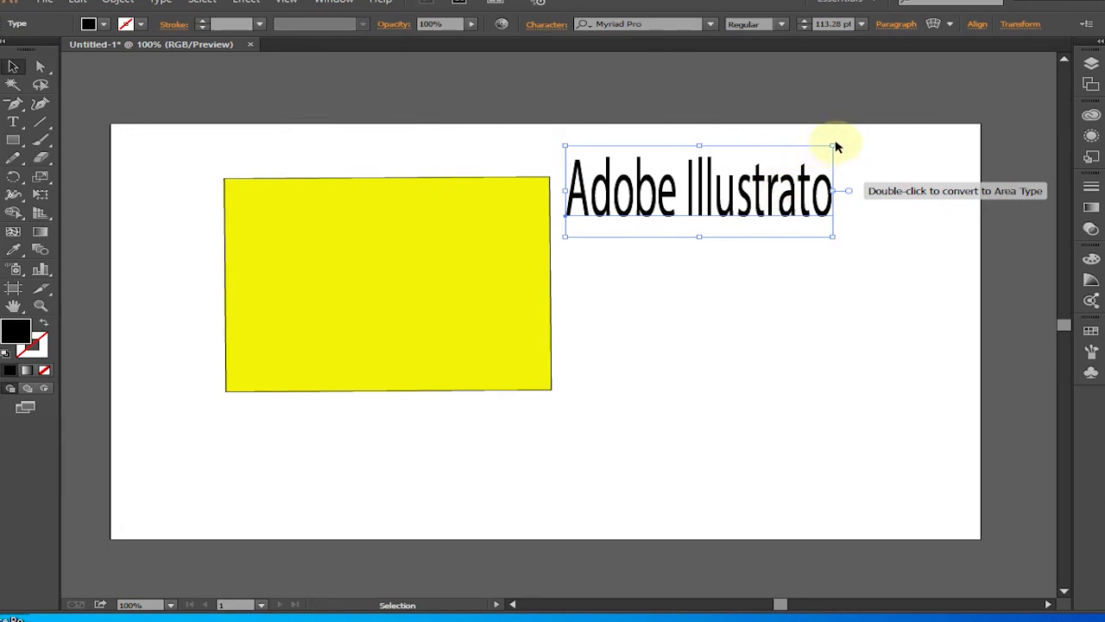
drag(836, 138, 861, 217)
drag(730, 212, 425, 270)
drag(331, 150, 262, 207)
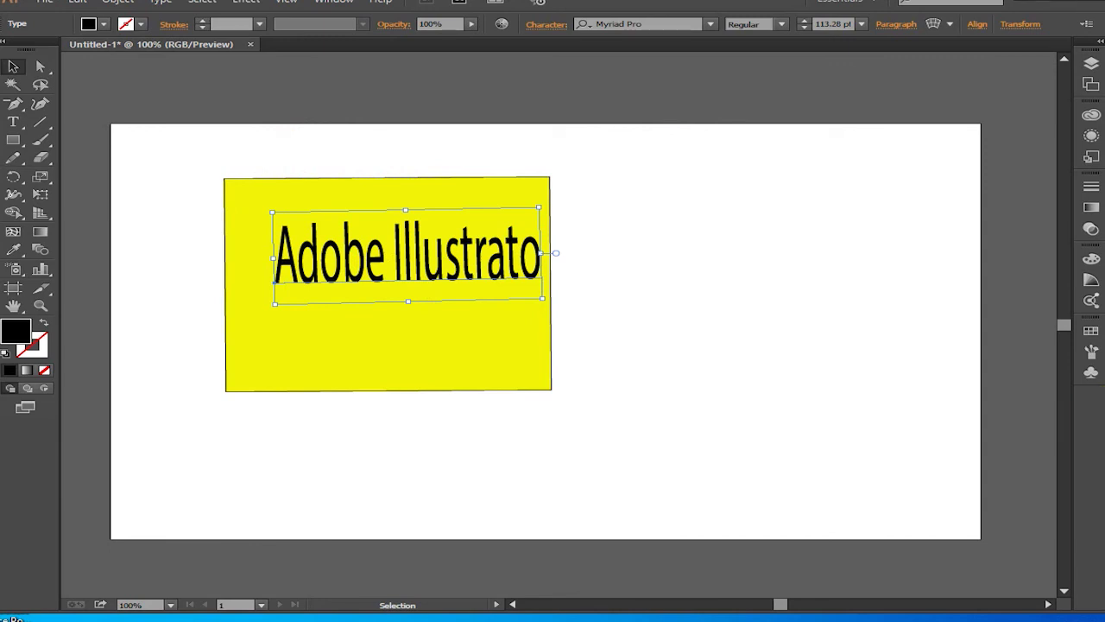
Step: Delete the yellow rectangle and the text to empty the artboard
key(ctrl+a)
key(Delete)
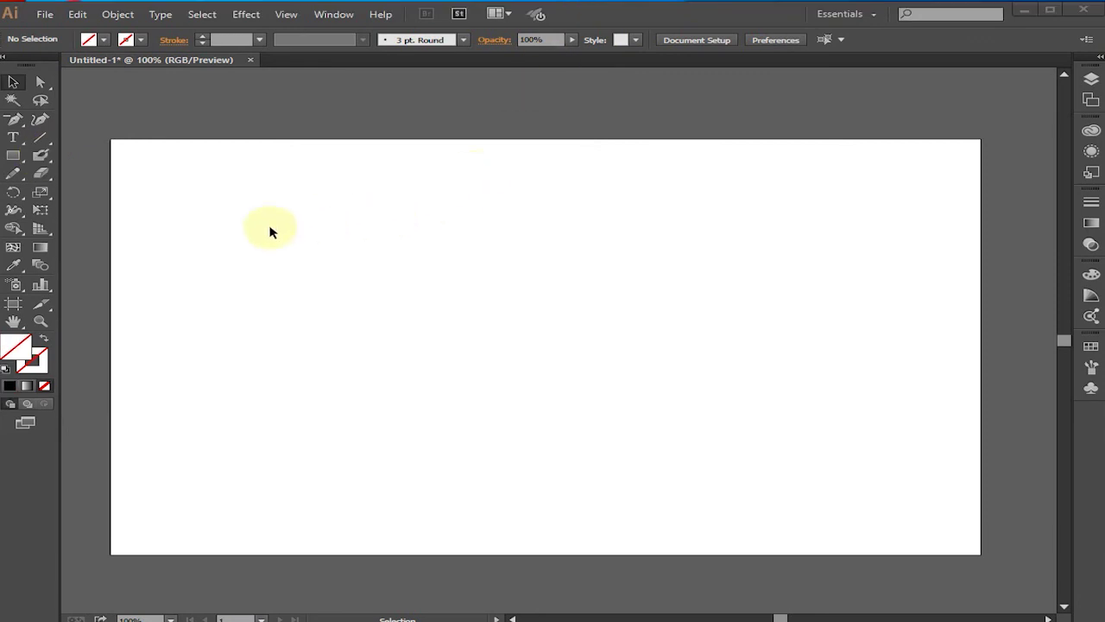
Step: Paint a straight vertical black stroke on the left half of the artboard with the Blob Brush
click(40, 158)
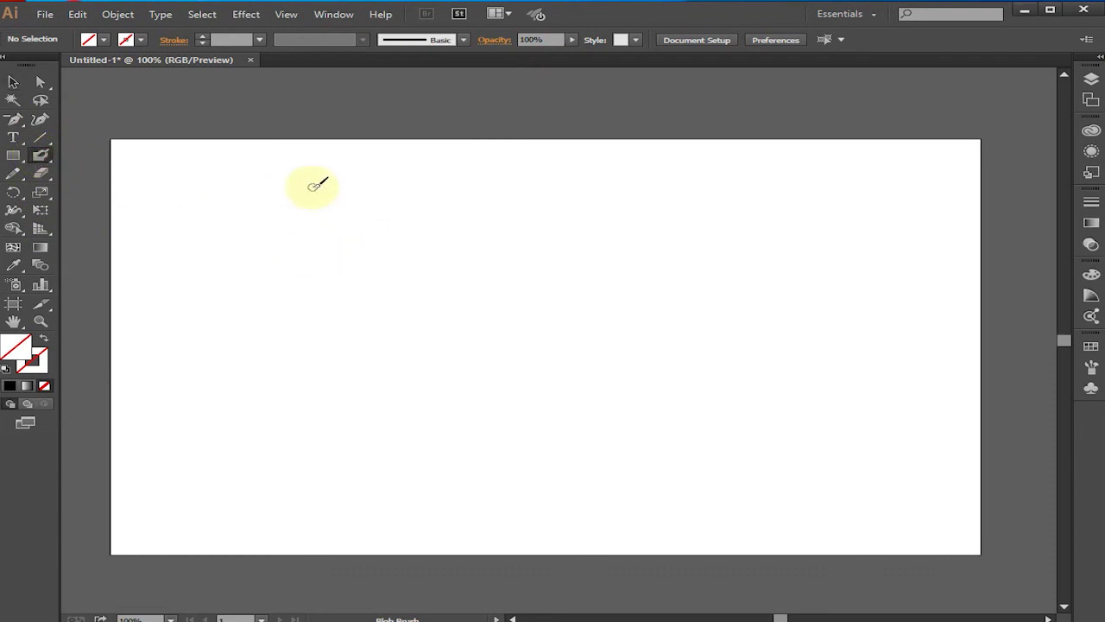
drag(312, 186, 313, 412)
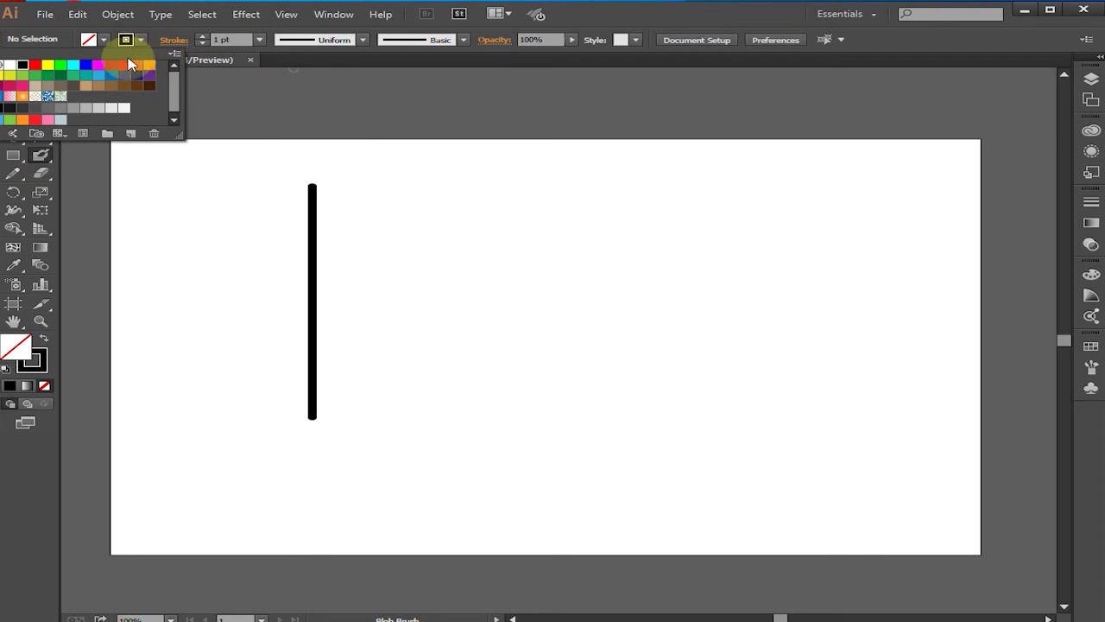
Step: Set the stroke colour to red and paint one wavy and three straight vertical Blob Brush strokes to the right of the black one
click(123, 65)
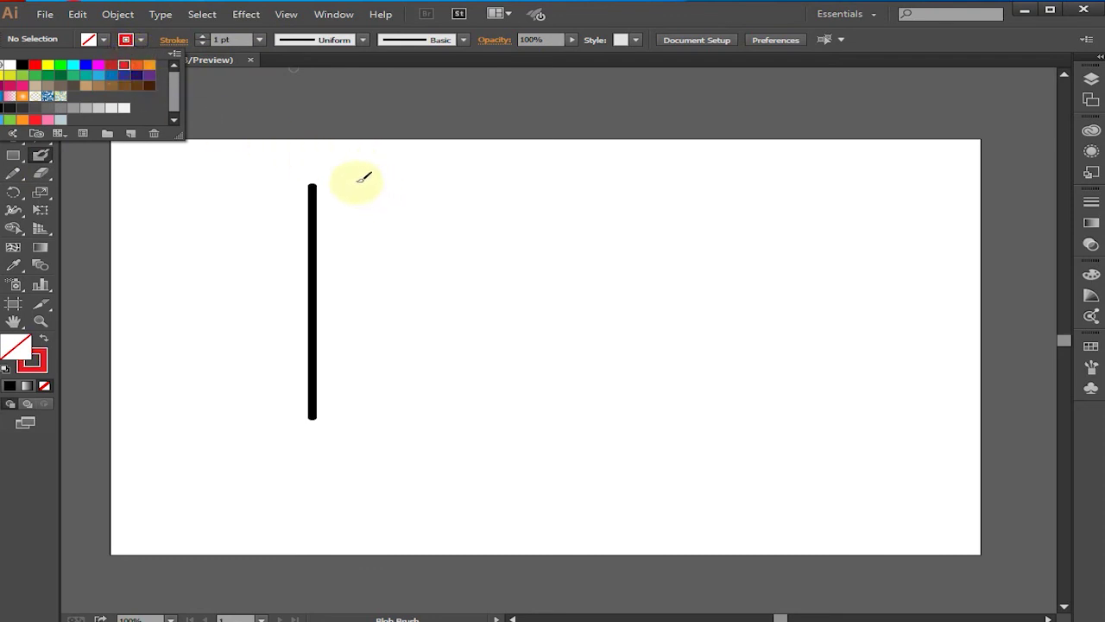
click(360, 180)
mouse_move(360, 184)
mouse_down()
mouse_move(369, 288)
mouse_move(359, 349)
mouse_move(366, 386)
mouse_up()
mouse_move(454, 217)
mouse_down()
mouse_move(468, 271)
mouse_move(455, 404)
mouse_up()
drag(539, 224, 539, 367)
drag(557, 423, 540, 436)
mouse_move(647, 217)
mouse_down()
mouse_move(670, 403)
mouse_move(648, 450)
mouse_up()
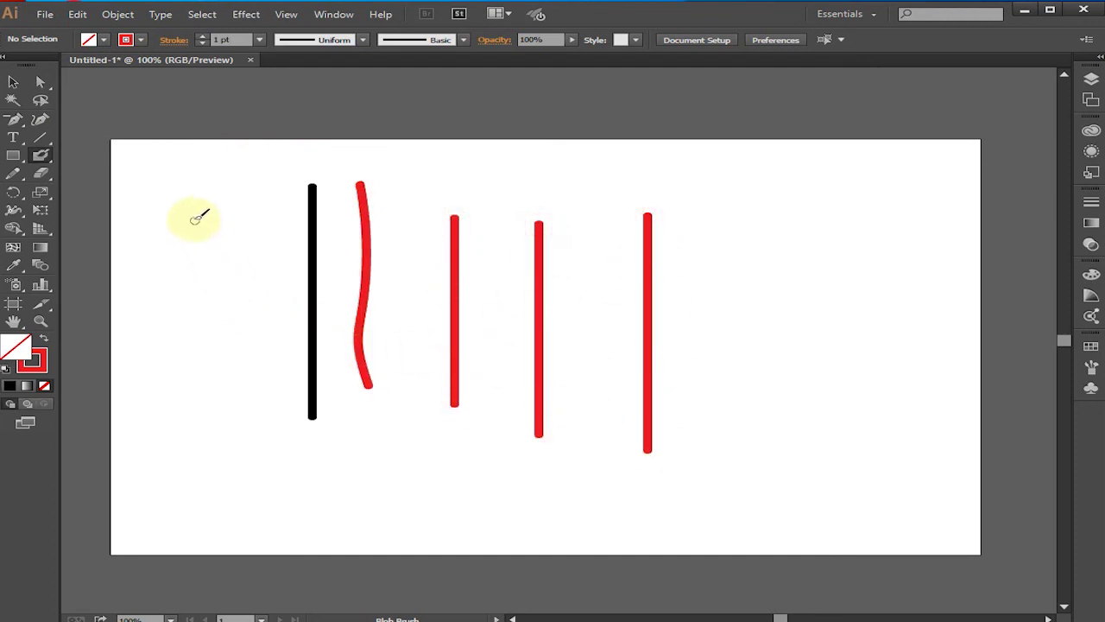
Step: Set the stroke colour to dark blue and paint three long horizontal Blob Brush strokes across the vertical ones, plus a short diagonal at the artboard's upper right
click(140, 41)
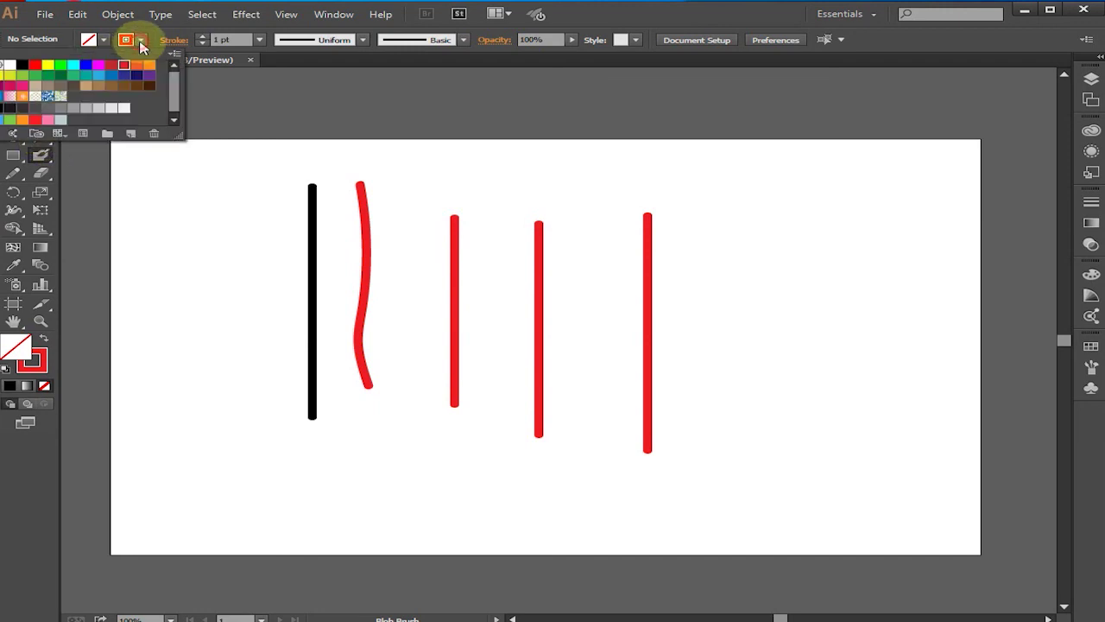
click(136, 77)
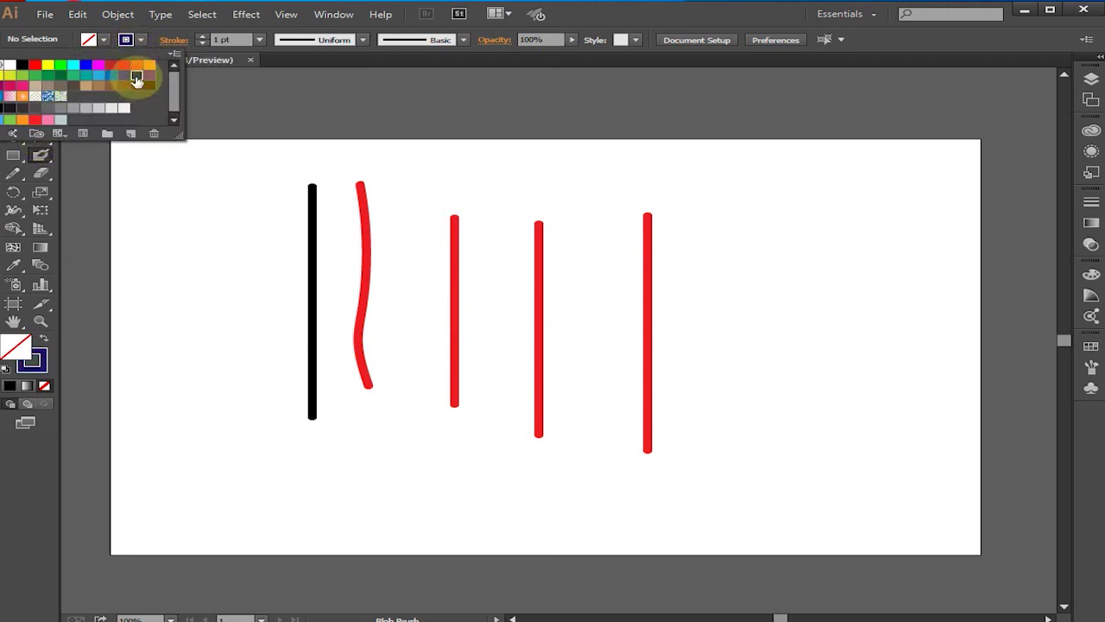
click(221, 204)
drag(219, 204, 698, 249)
drag(233, 299, 803, 300)
drag(154, 342, 843, 342)
drag(748, 200, 829, 265)
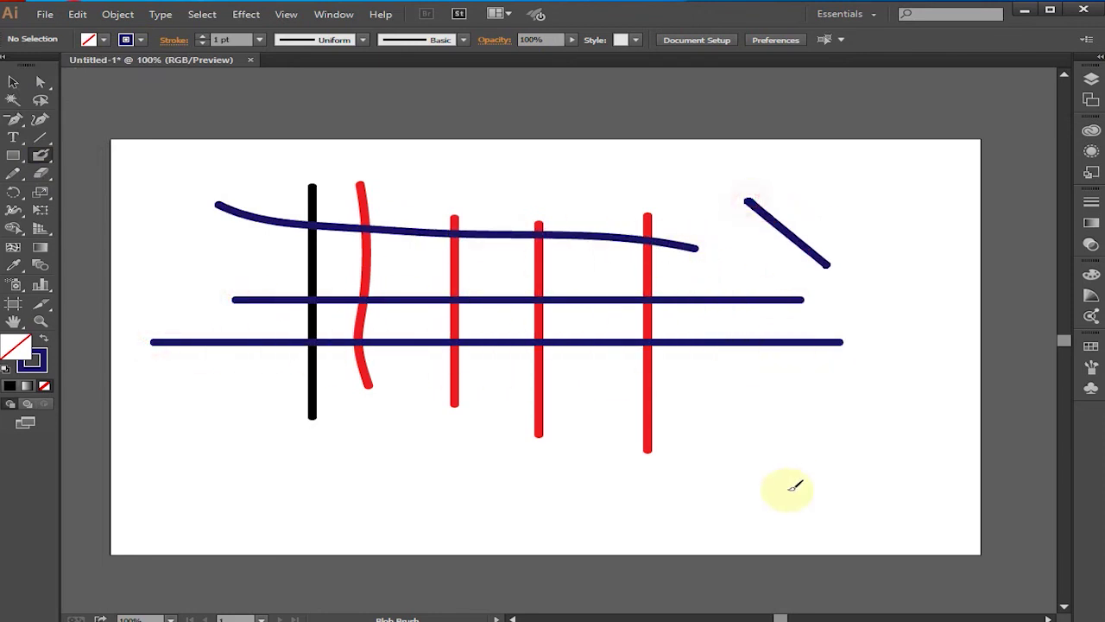
Step: Paint short dark blue diagonals at the artboard's lower left, four vertical strokes along its lower half, and a short vertical stroke near the top
drag(253, 377, 208, 408)
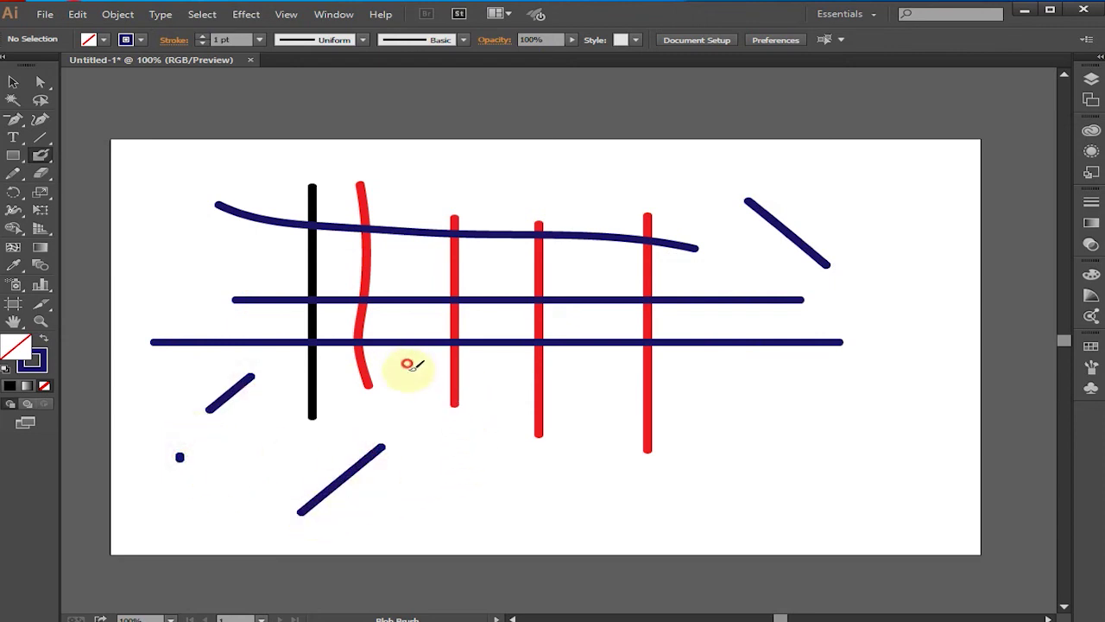
drag(407, 363, 406, 498)
drag(496, 376, 496, 512)
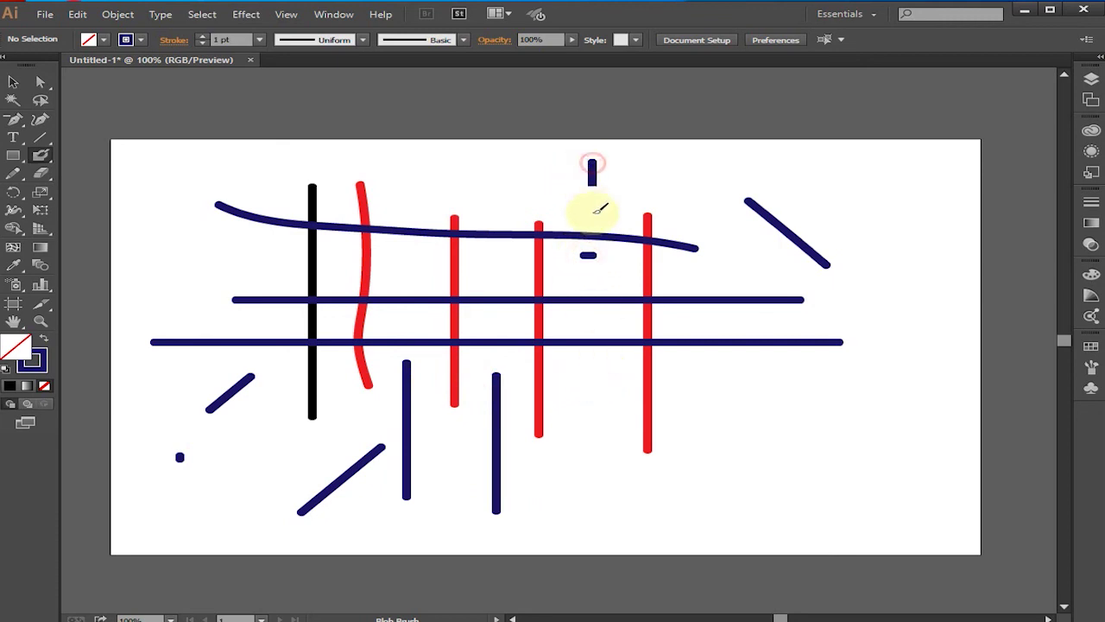
drag(595, 354, 595, 490)
drag(705, 377, 704, 516)
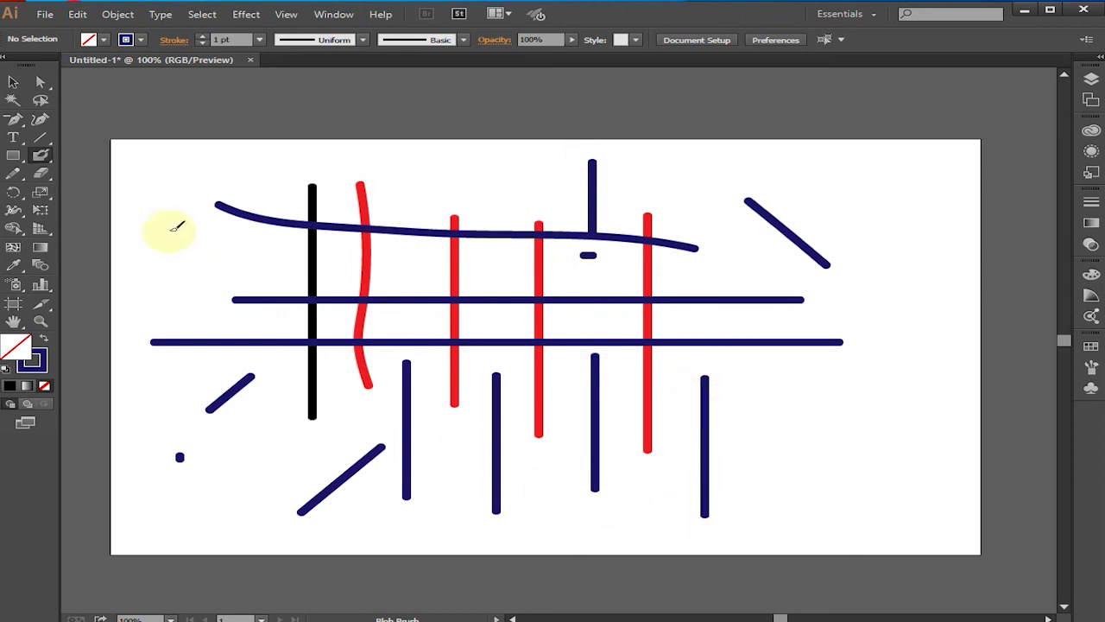
Step: Set the stroke colour to orange and paint one wavy and five straight vertical Blob Brush strokes across the horizontal blue lines
click(141, 40)
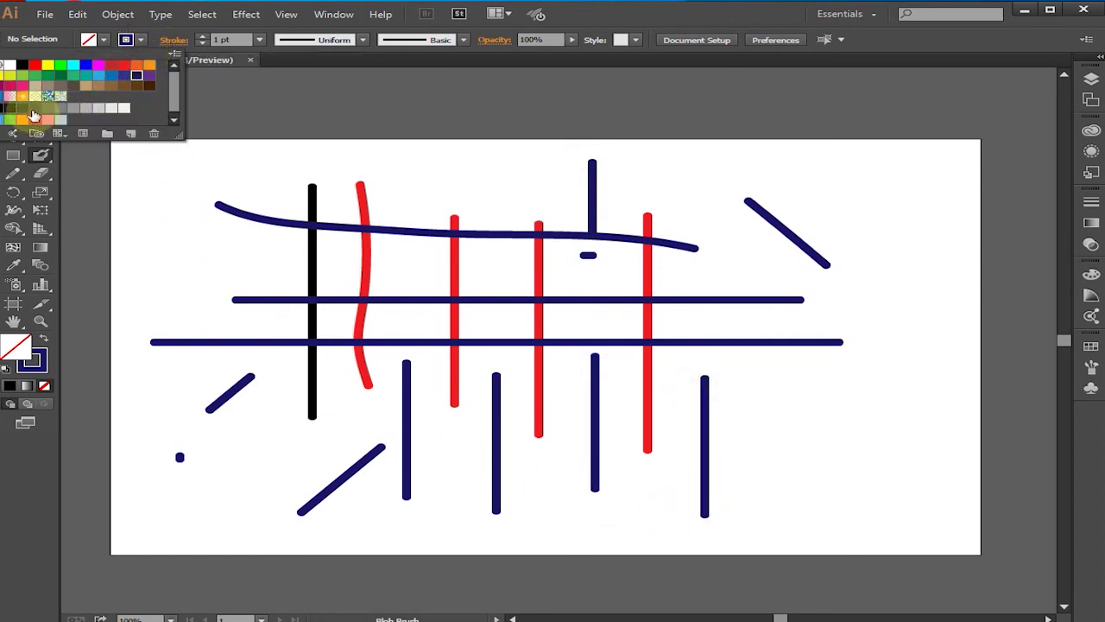
click(22, 119)
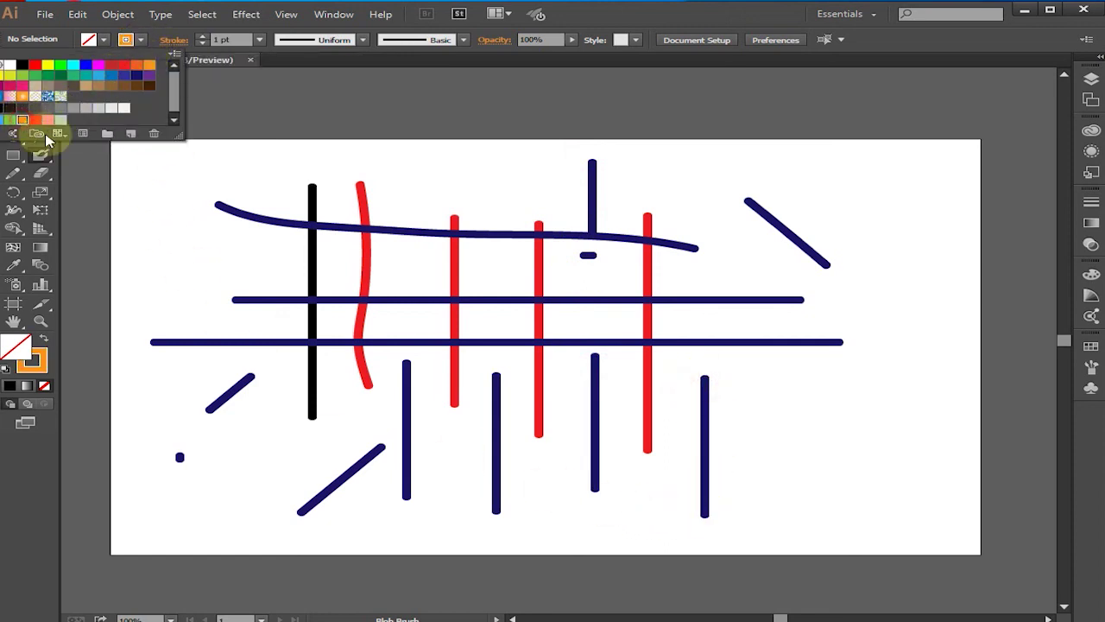
click(416, 183)
drag(411, 184, 425, 328)
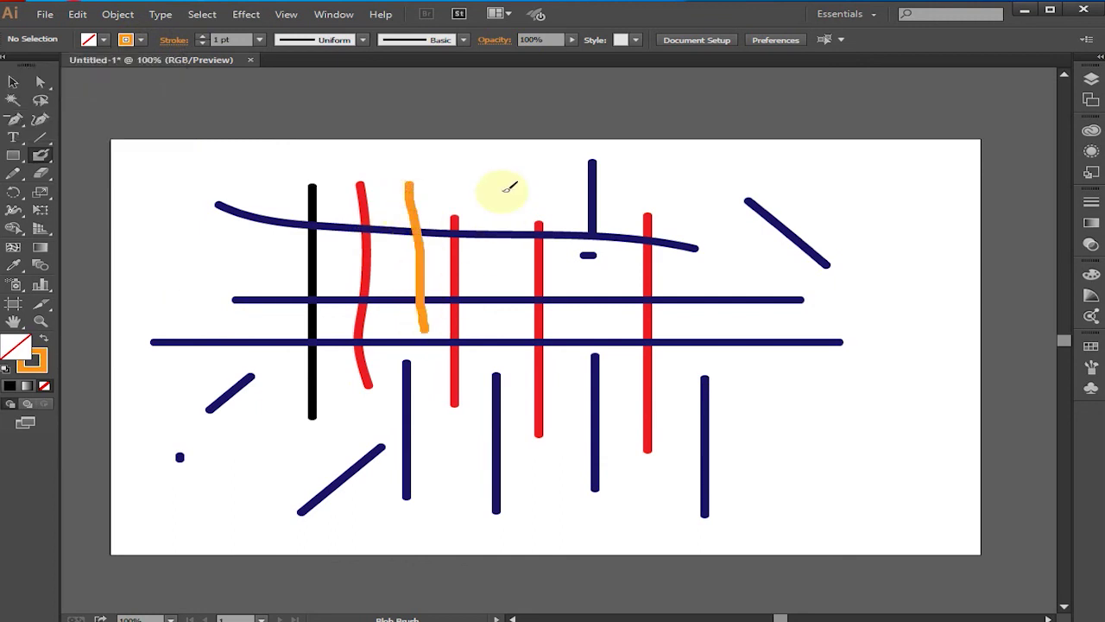
drag(508, 167, 505, 329)
drag(575, 226, 573, 398)
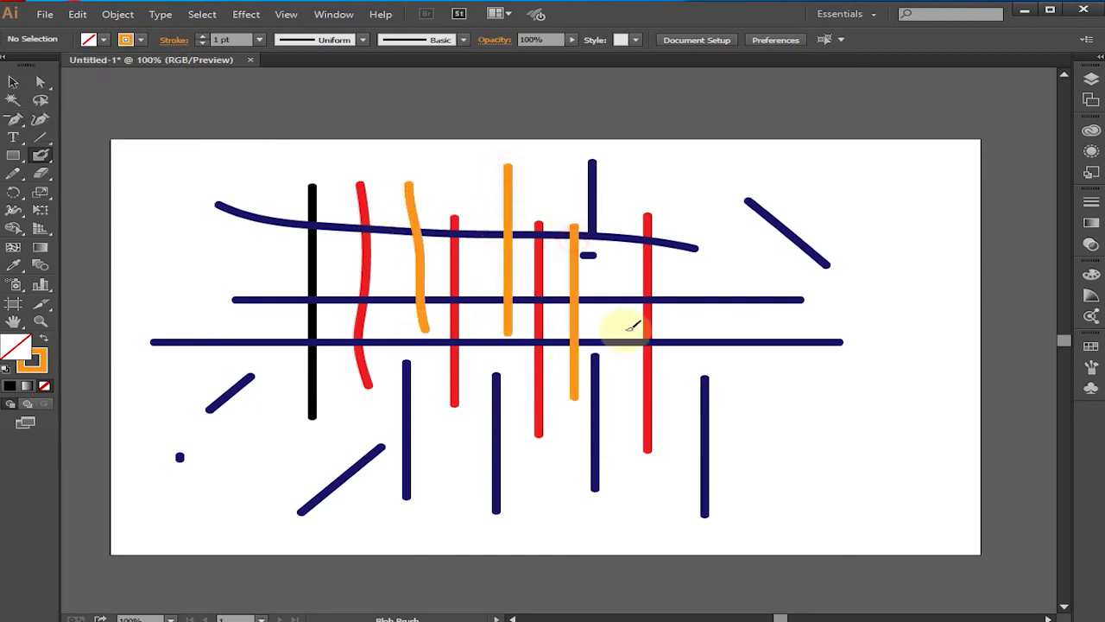
drag(702, 261, 701, 419)
drag(781, 276, 781, 449)
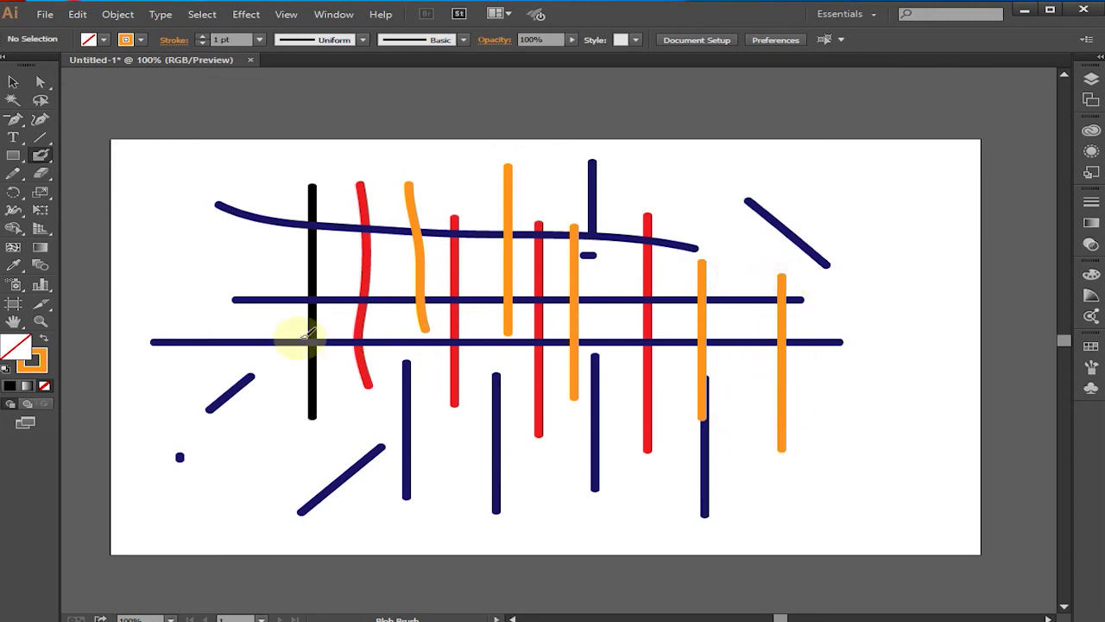
drag(266, 285, 267, 419)
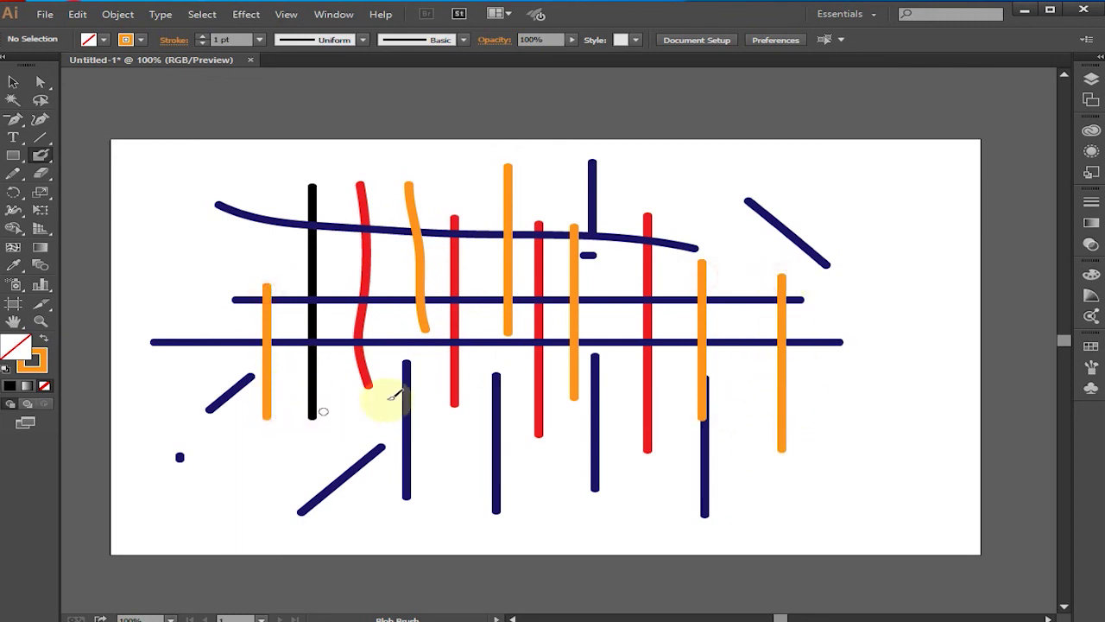
Step: Paint five short horizontal orange strokes, mostly crossing the blue diagonal and vertical strokes in the artboard's lower half
drag(420, 415, 450, 409)
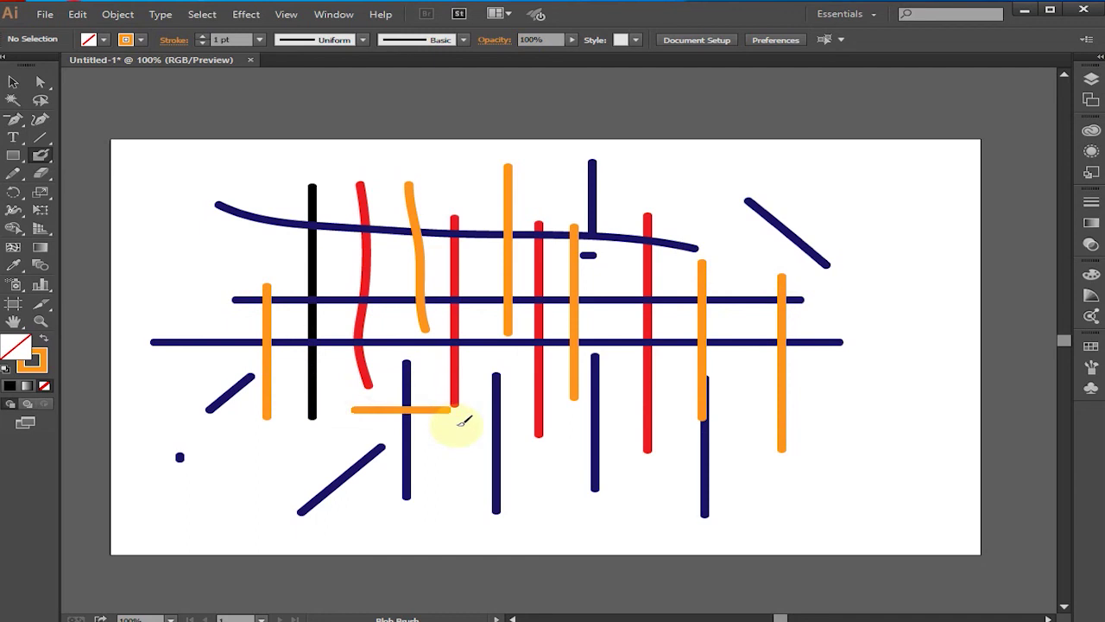
drag(475, 472, 567, 473)
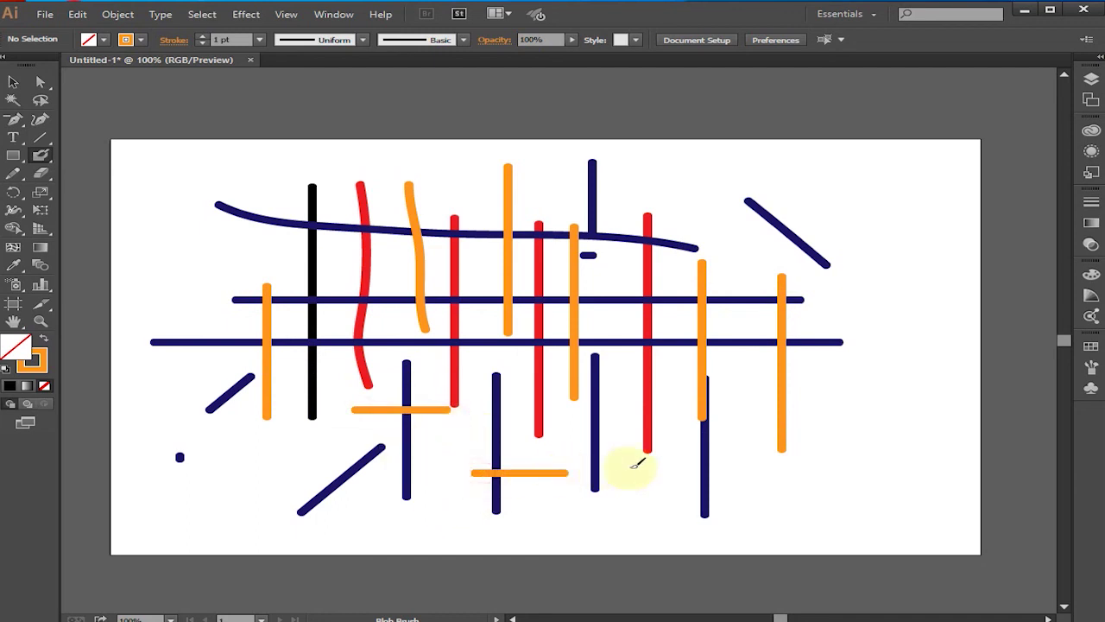
drag(671, 485, 794, 484)
drag(337, 480, 366, 480)
drag(201, 381, 281, 381)
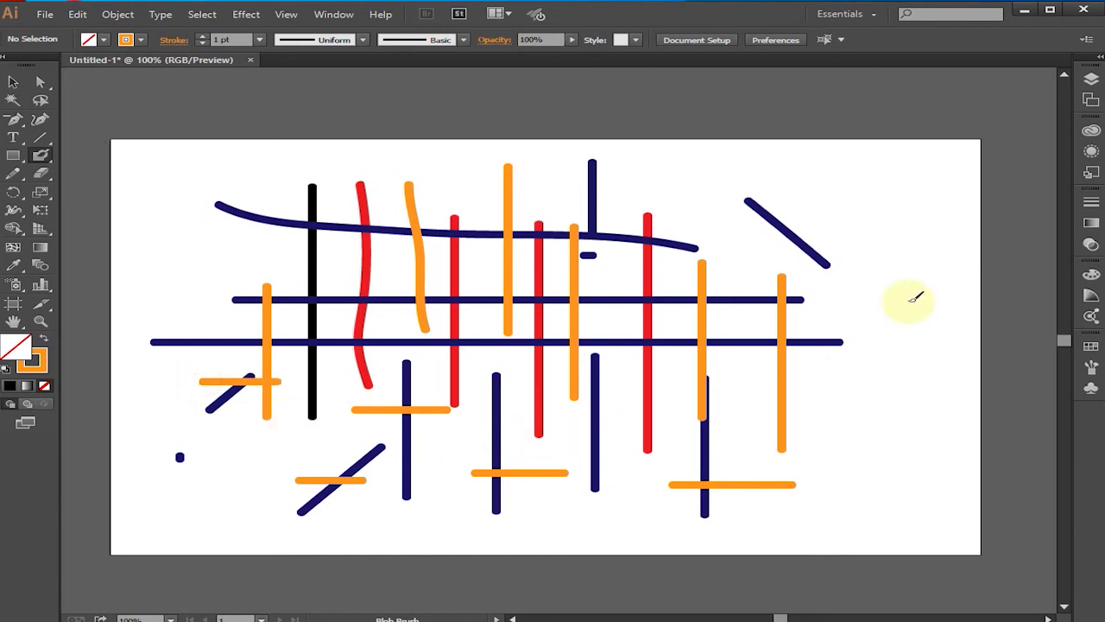
Step: Paint an orange diagonal across the upper-right blue diagonal, a short horizontal stroke above it and a vertical stroke below it
drag(829, 219, 730, 298)
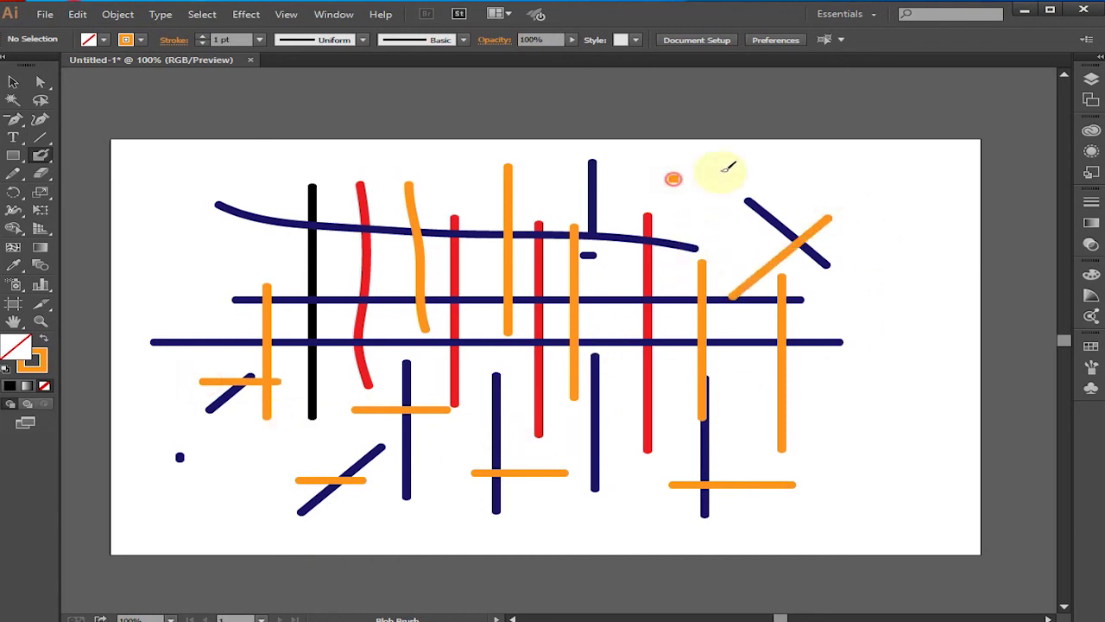
drag(673, 179, 768, 179)
drag(723, 275, 719, 423)
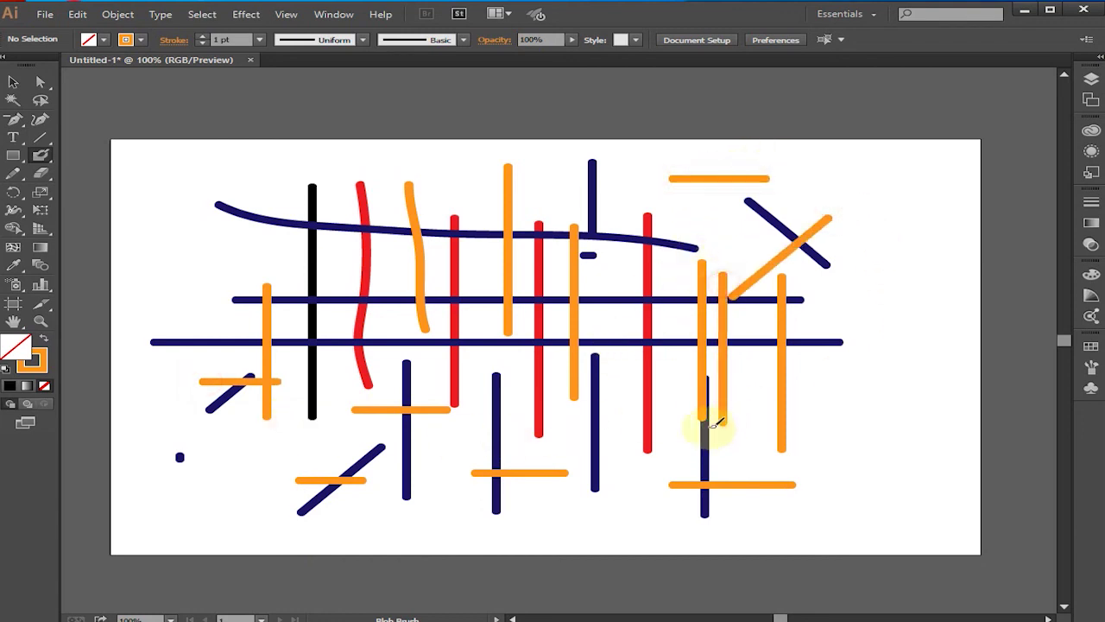
Step: Paint three vertical orange strokes and one short diagonal near the artboard's left edge
drag(167, 220, 167, 418)
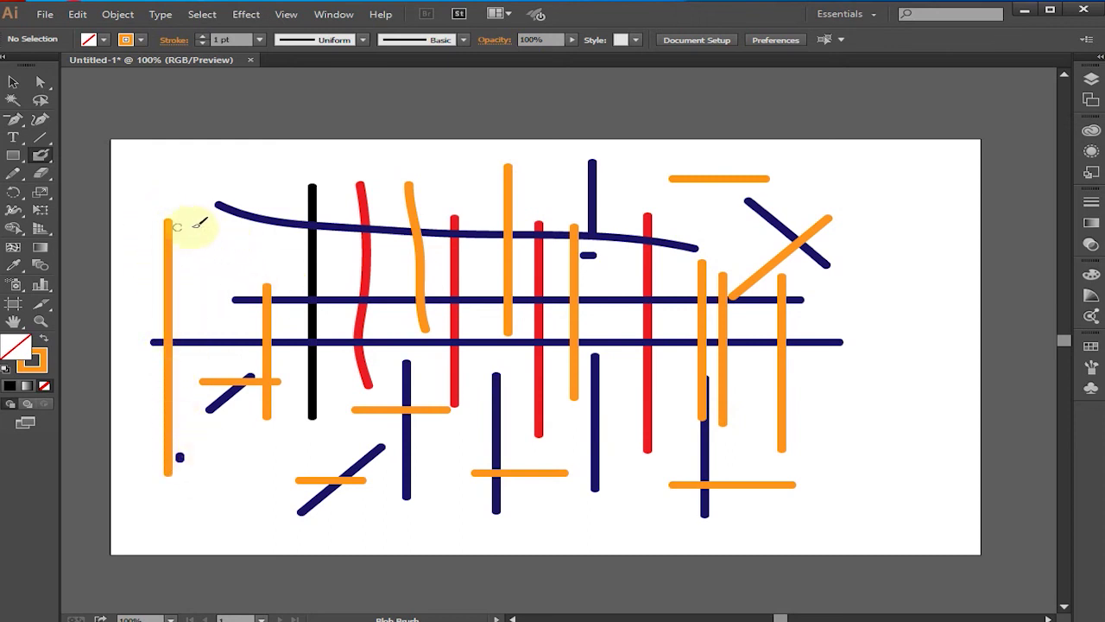
drag(185, 254, 202, 394)
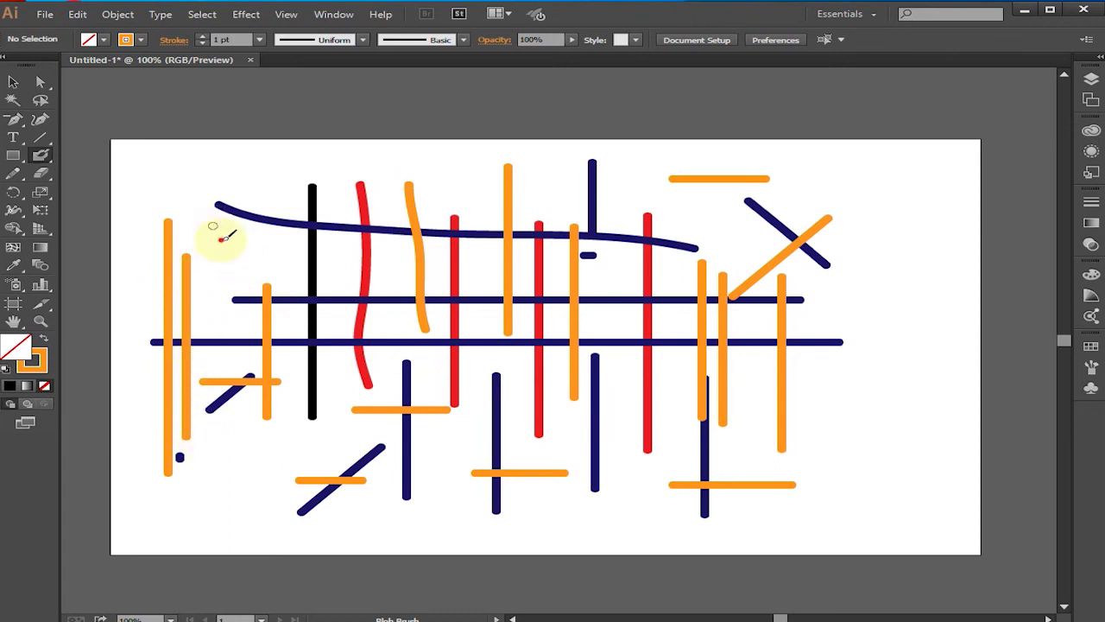
drag(214, 230, 241, 251)
drag(221, 289, 221, 421)
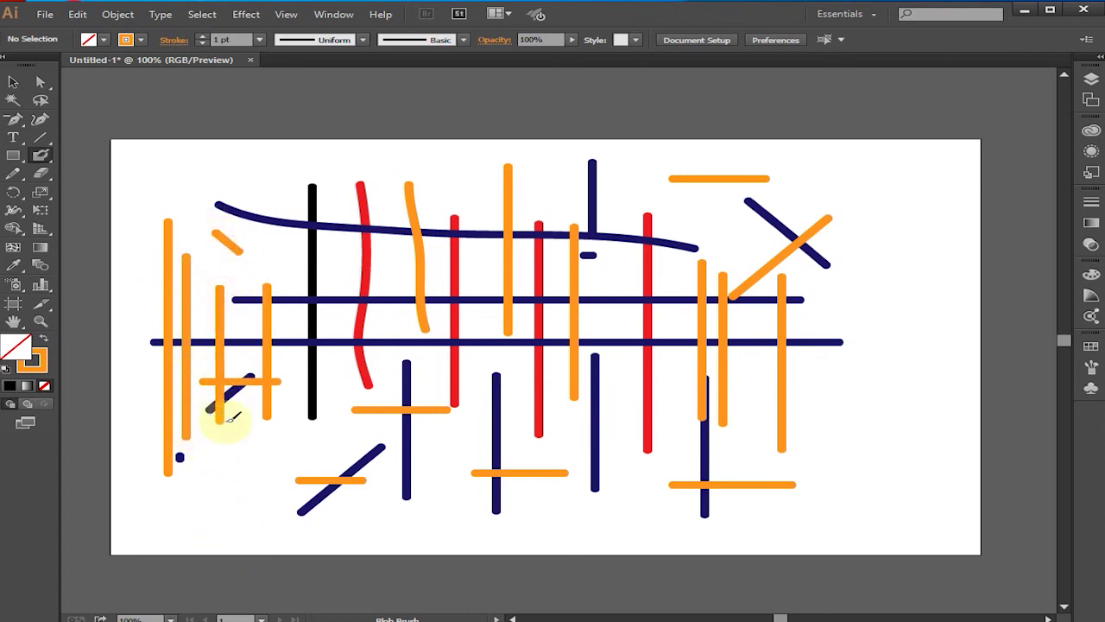